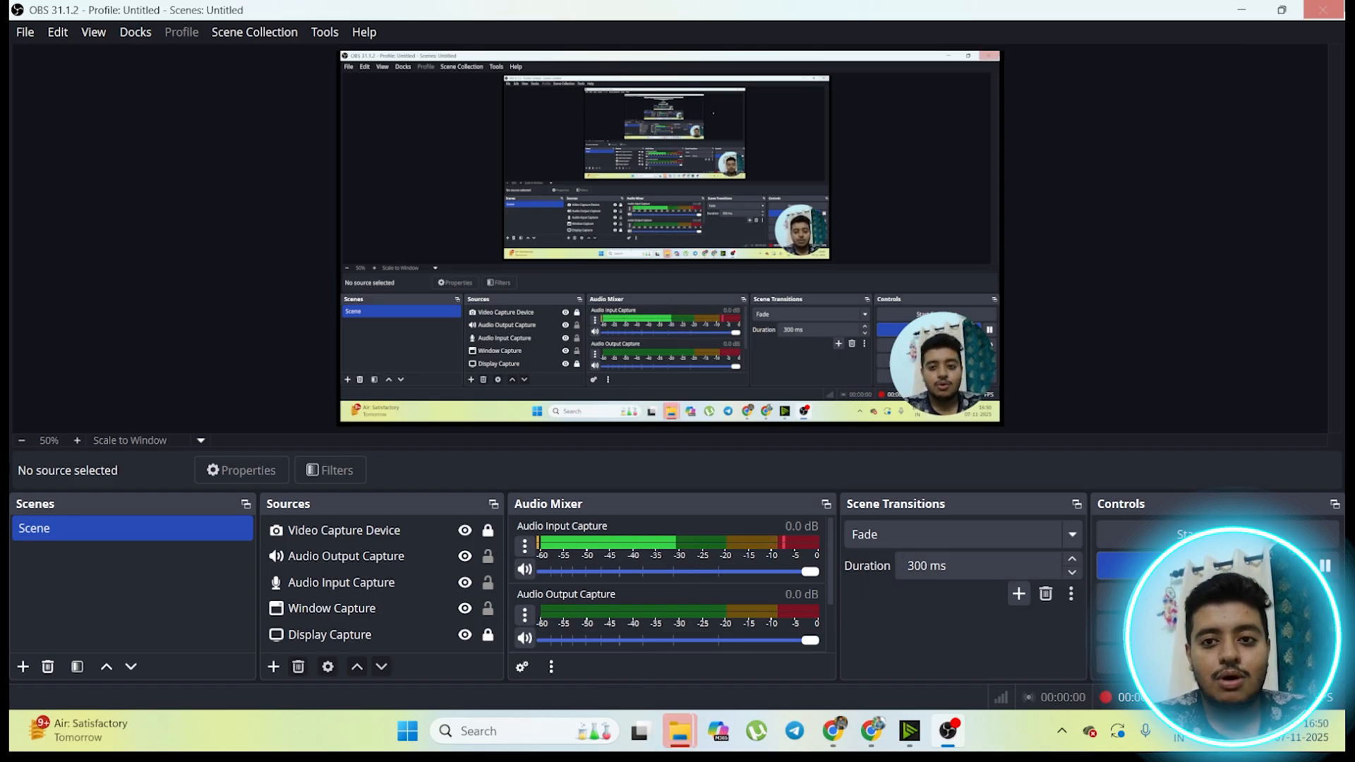
Step: Open Paint and draw a large rectangle in the middle of the blank canvas
click(497, 740)
text(PAI)
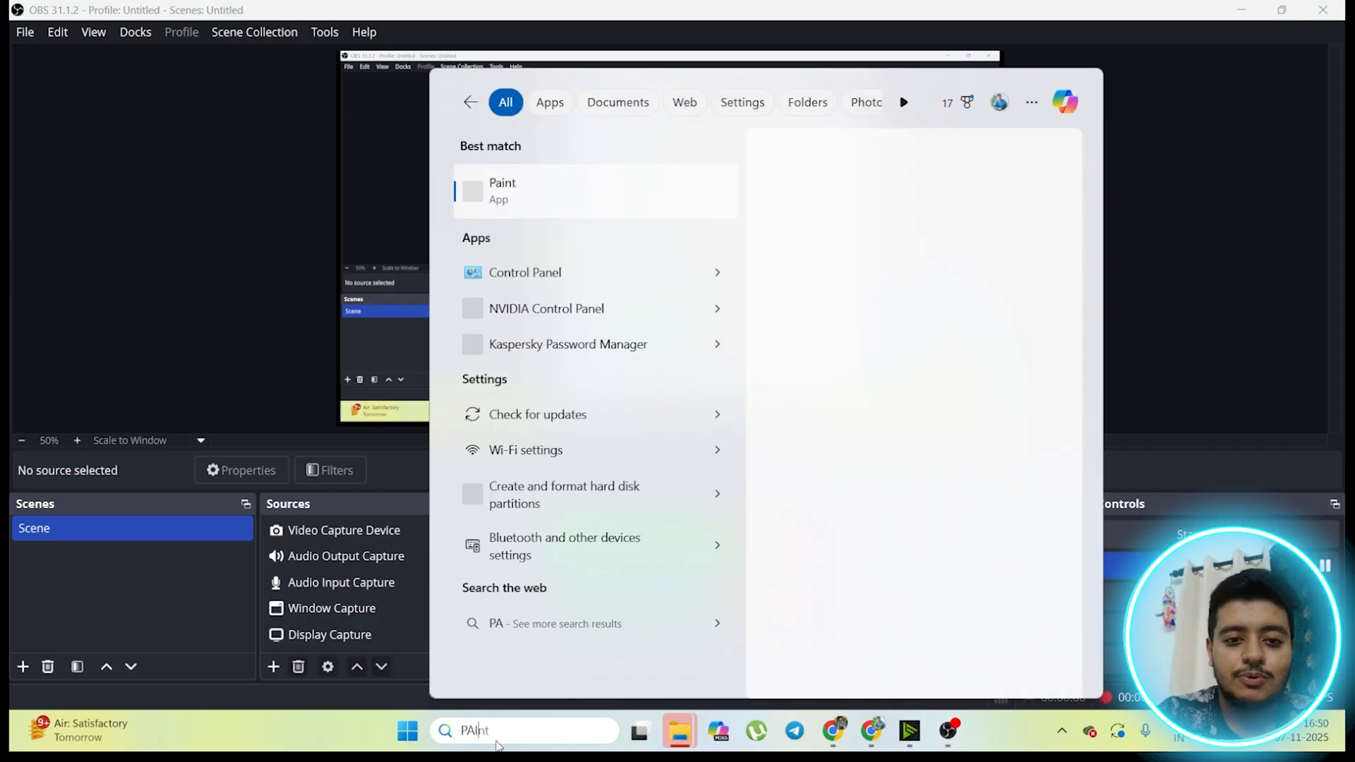
key(Return)
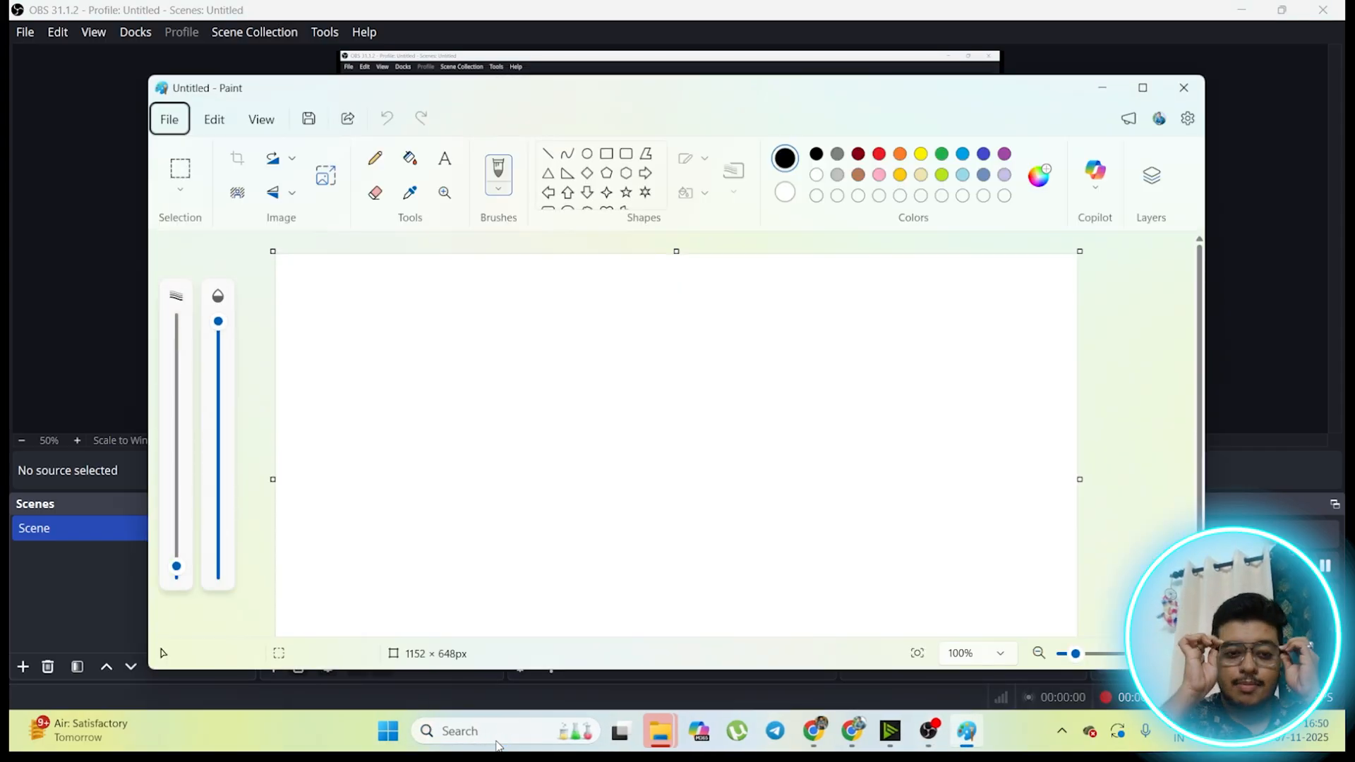
click(608, 154)
drag(516, 316, 842, 557)
click(927, 494)
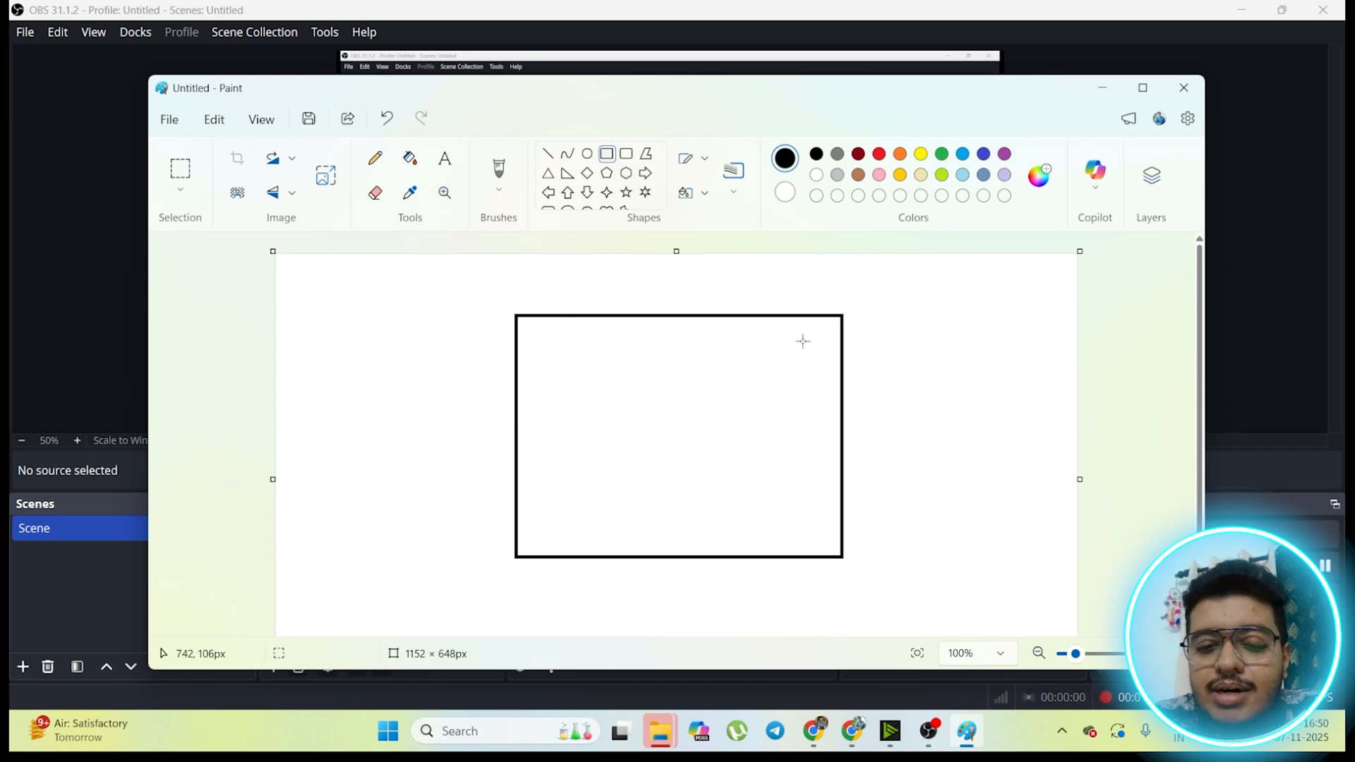
Step: Draw two rectangles side by side in the large rectangle's upper half, about 185 × 144 px and 165 × 143 px
drag(558, 350, 691, 454)
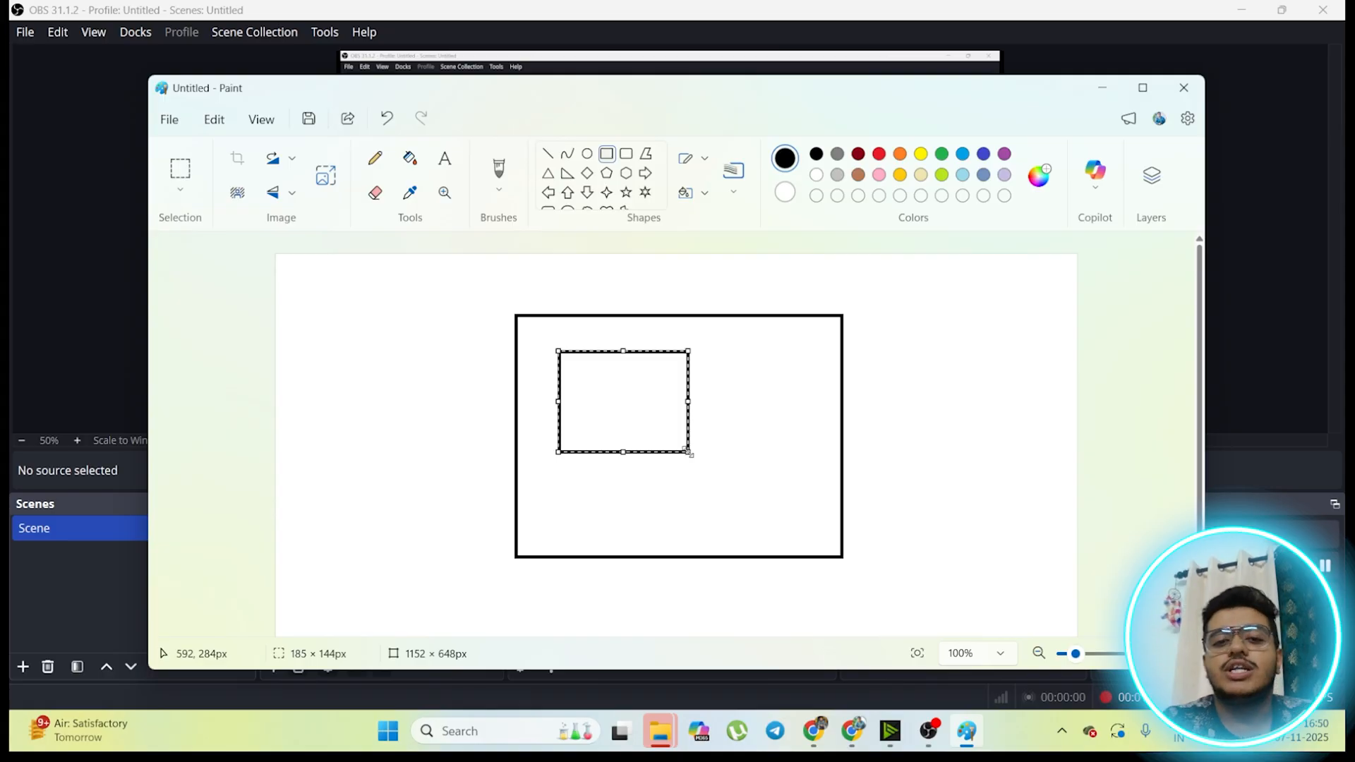
click(717, 388)
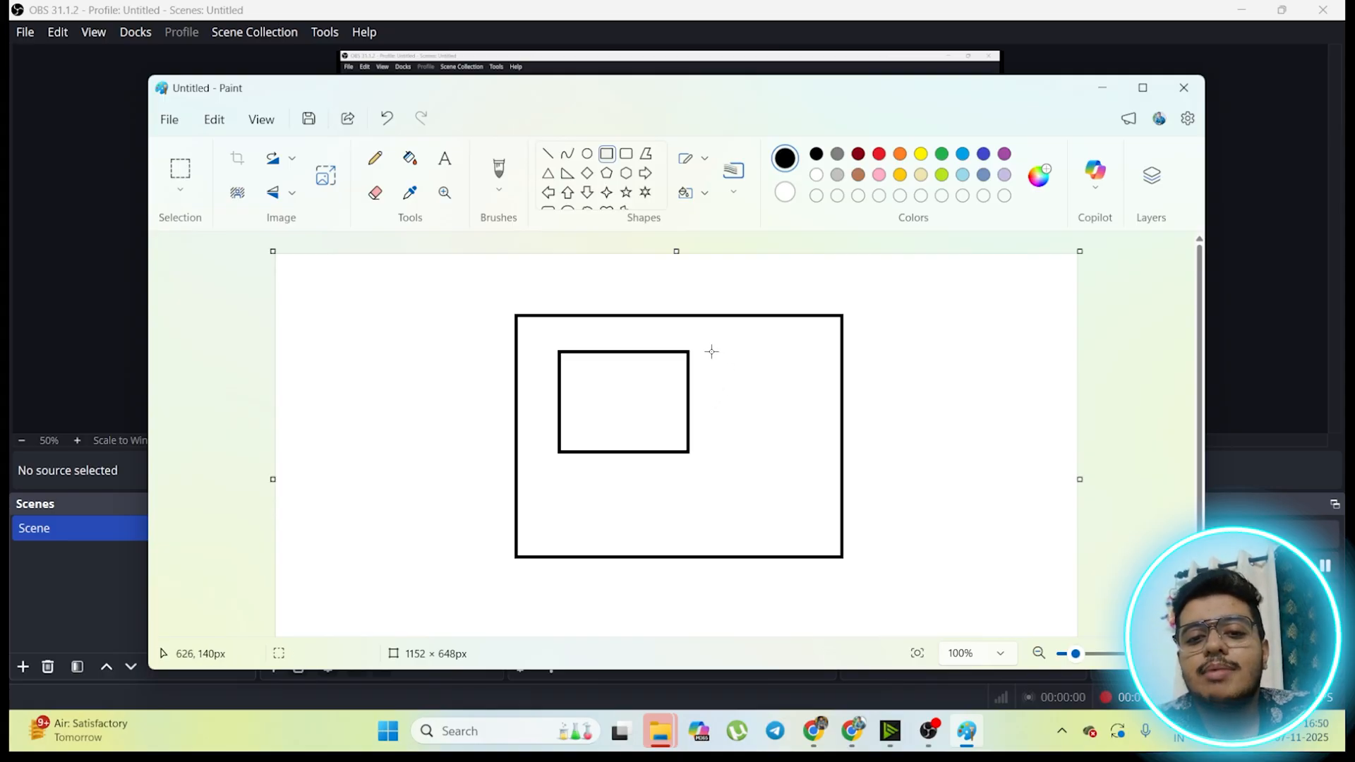
drag(711, 351, 826, 452)
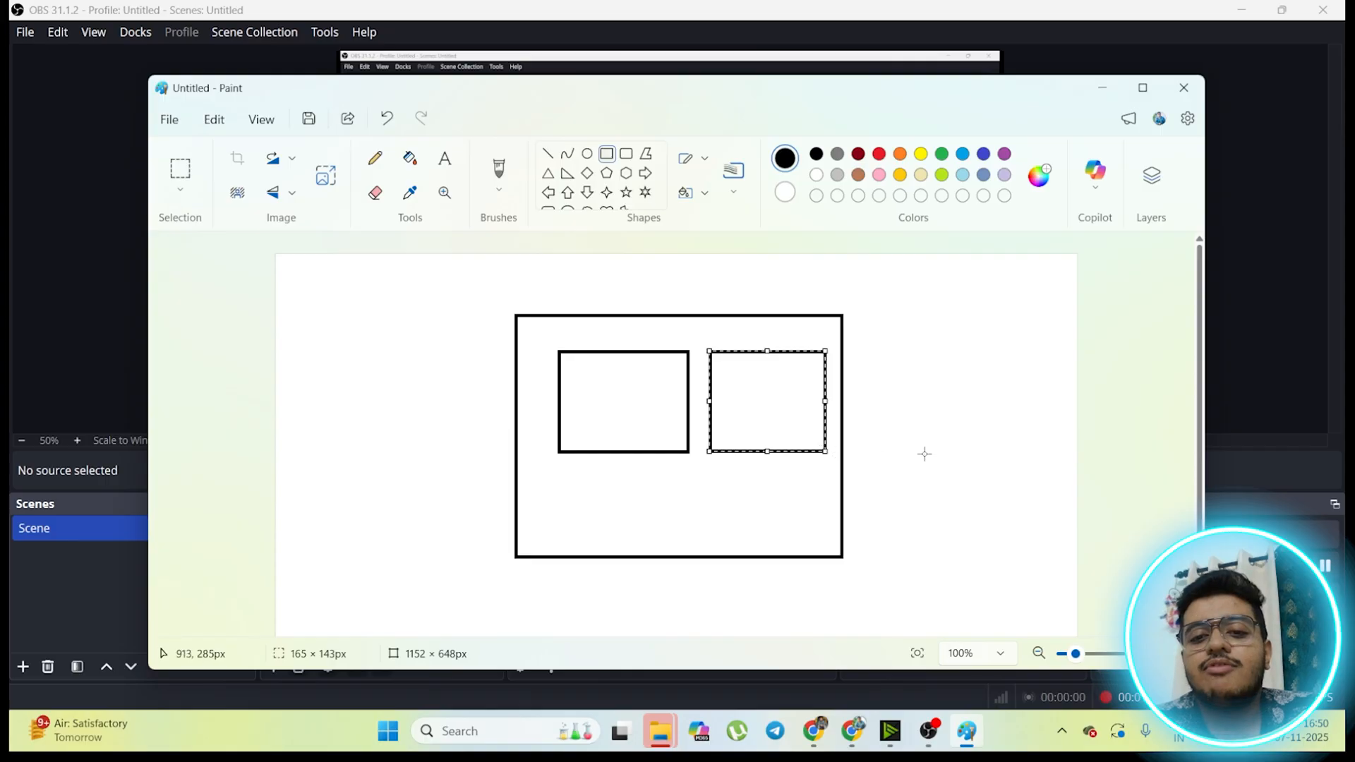
click(1002, 468)
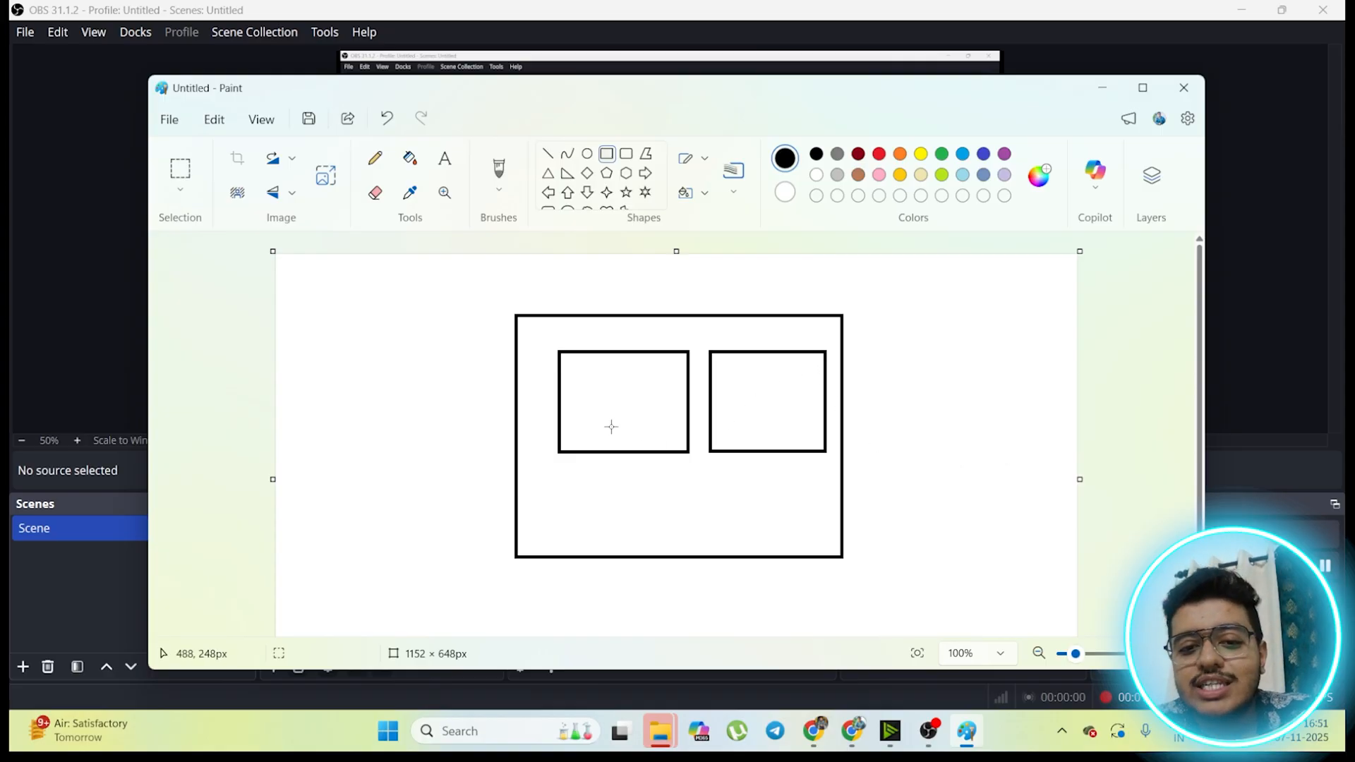
Step: Draw a tiny box inside each inner rectangle and a curved pencil arrow leading from the first box to the second
mouse_move(608, 427)
mouse_down()
mouse_move(633, 476)
mouse_move(614, 429)
mouse_up()
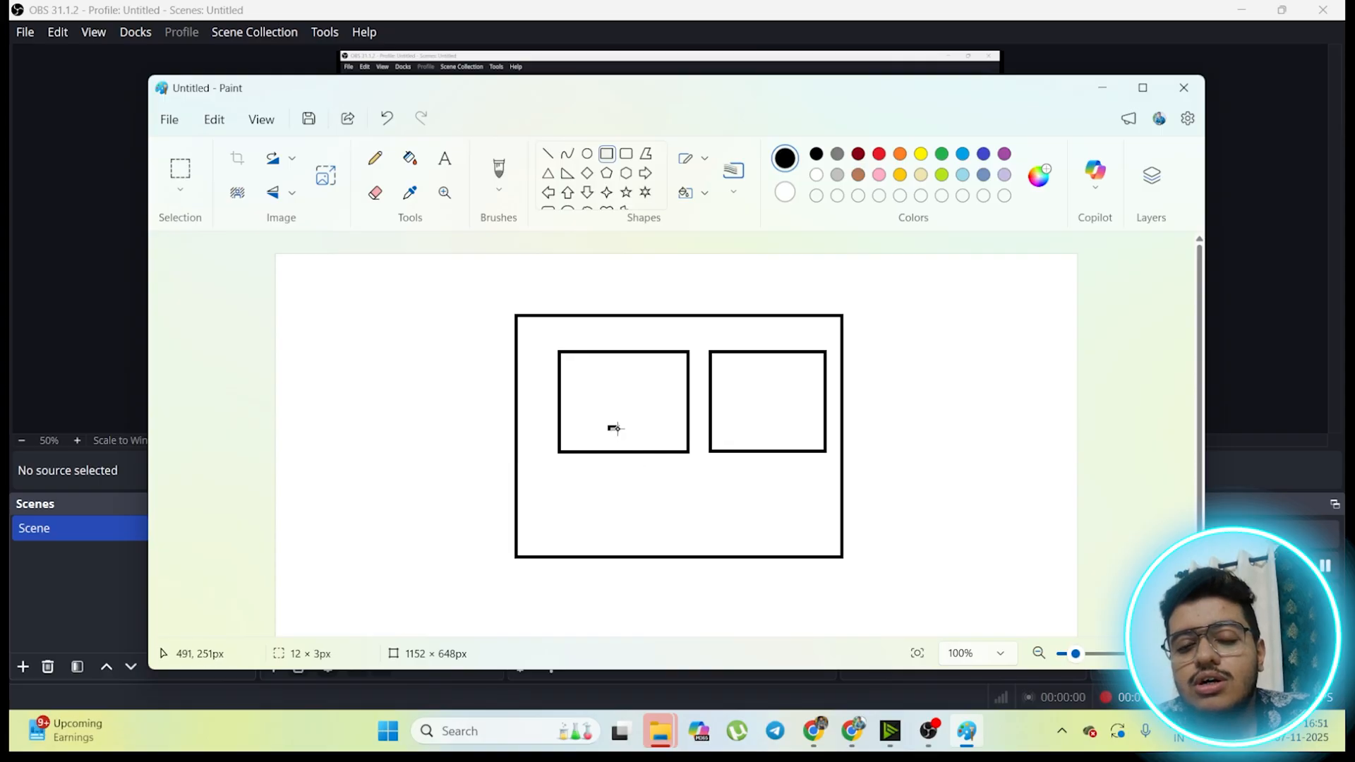
drag(757, 418, 760, 422)
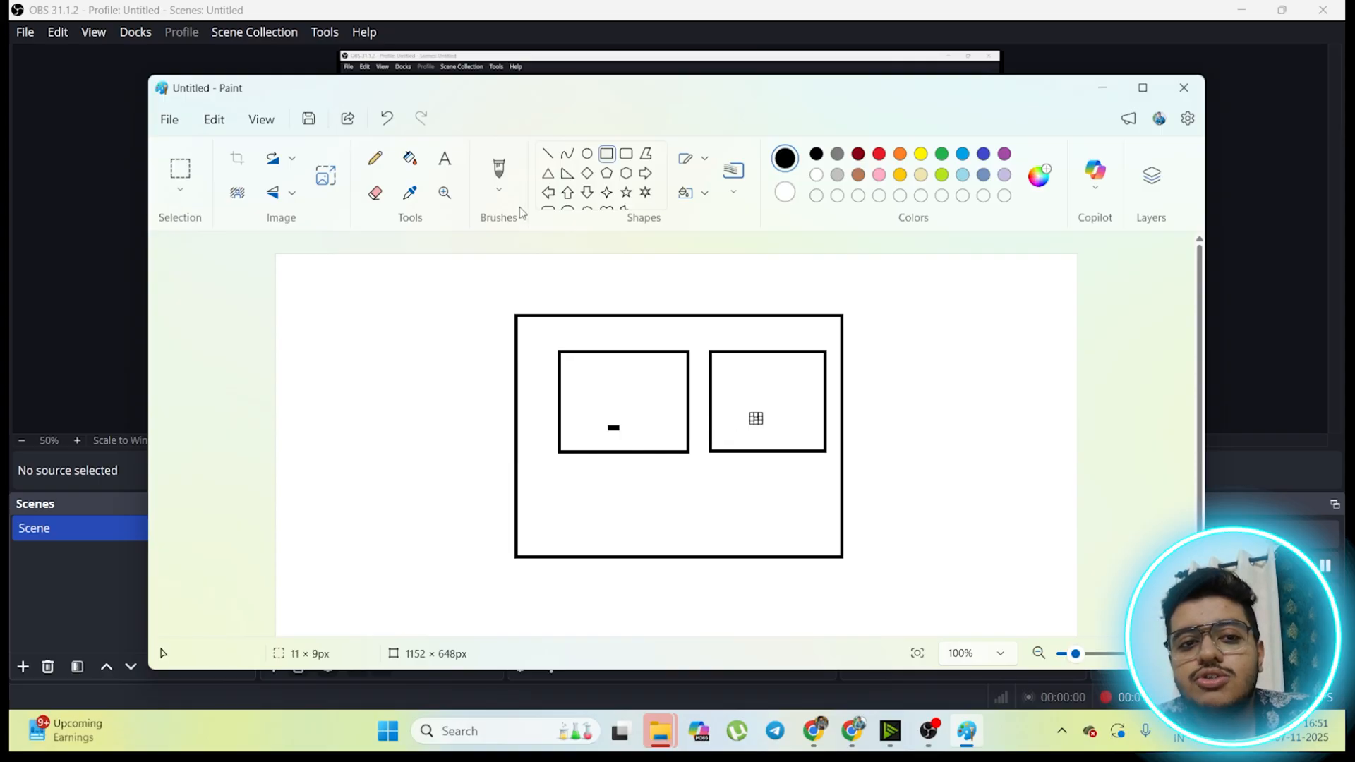
click(375, 158)
mouse_move(612, 429)
mouse_down()
mouse_move(642, 455)
mouse_move(738, 419)
mouse_move(739, 440)
mouse_up()
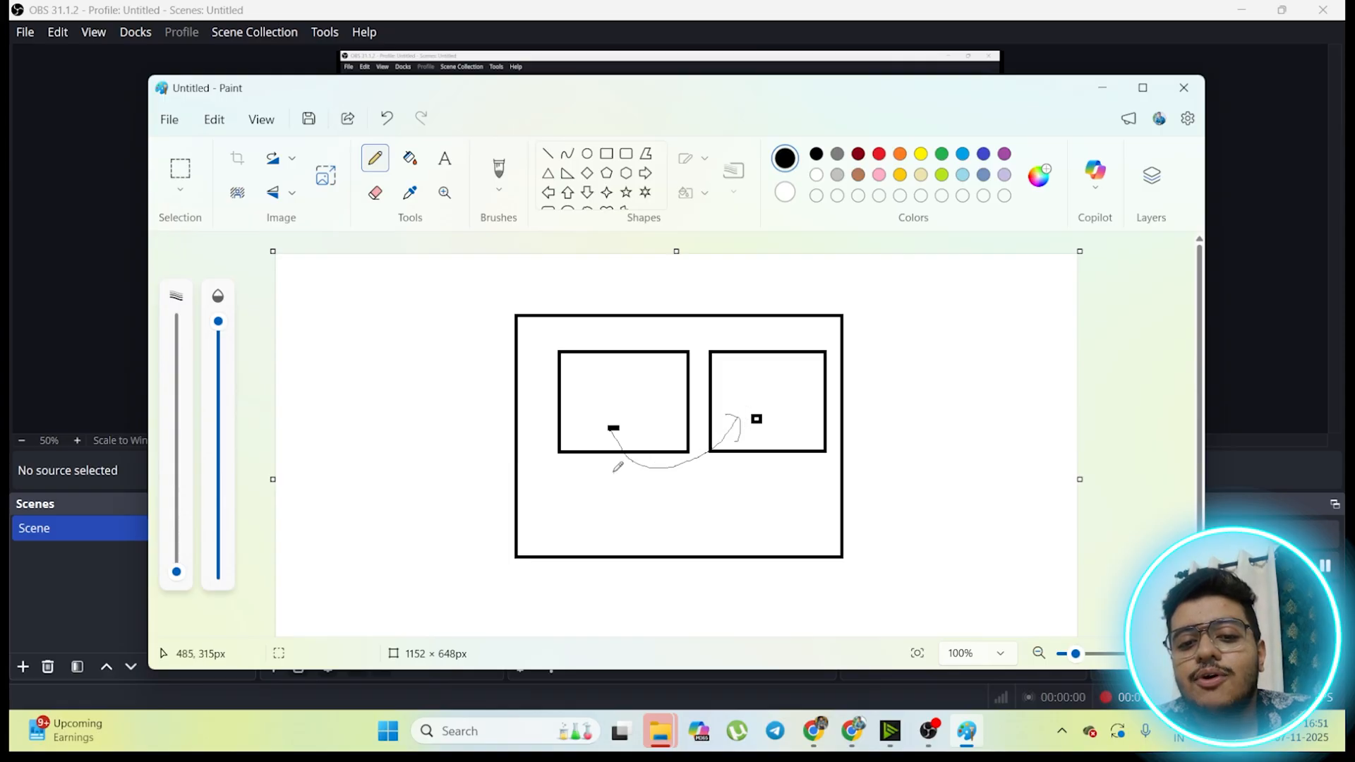
Step: Handwrite S and C below the two inner rectangles and draw an arrow from outside the large rectangle into each one
drag(613, 469, 594, 508)
mouse_move(761, 464)
mouse_down()
mouse_move(745, 474)
mouse_move(767, 482)
mouse_up()
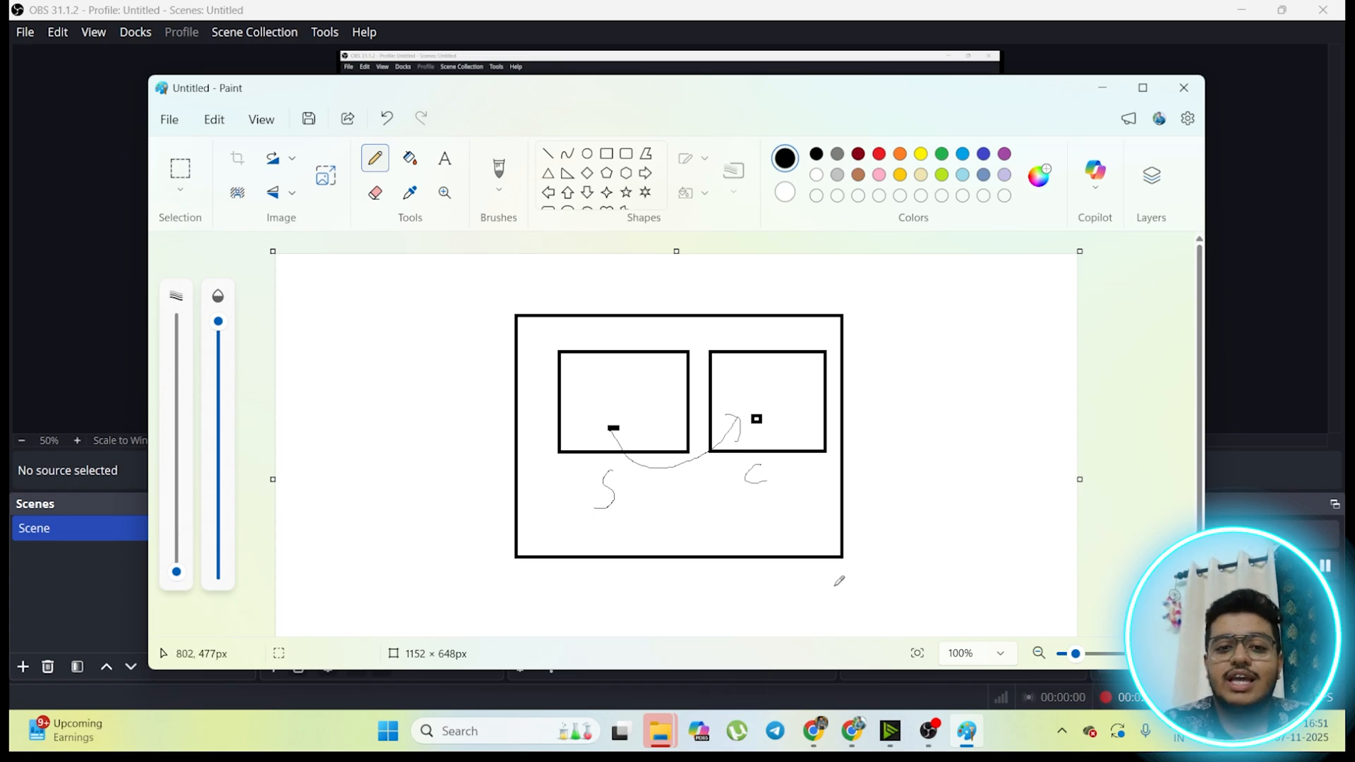
mouse_move(480, 344)
mouse_down()
mouse_move(671, 382)
mouse_move(614, 426)
mouse_up()
mouse_move(791, 370)
mouse_down()
mouse_move(887, 351)
mouse_move(925, 375)
mouse_up()
mouse_move(792, 357)
mouse_down()
mouse_move(784, 380)
mouse_move(804, 385)
mouse_up()
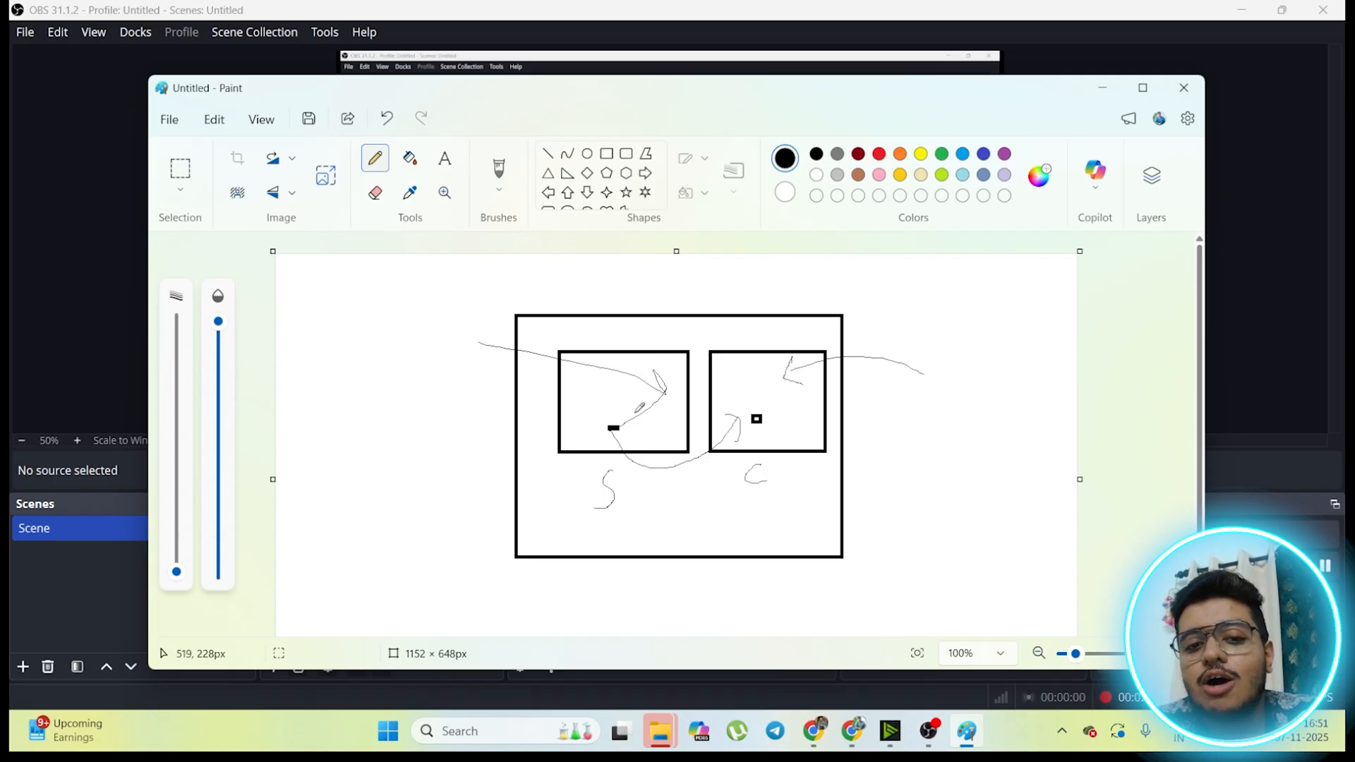
Step: Sketch a slanted stroke and a loop beside the large rectangle, handwrite "iso" below, and draw arrows from both into the S rectangle
drag(426, 348, 402, 382)
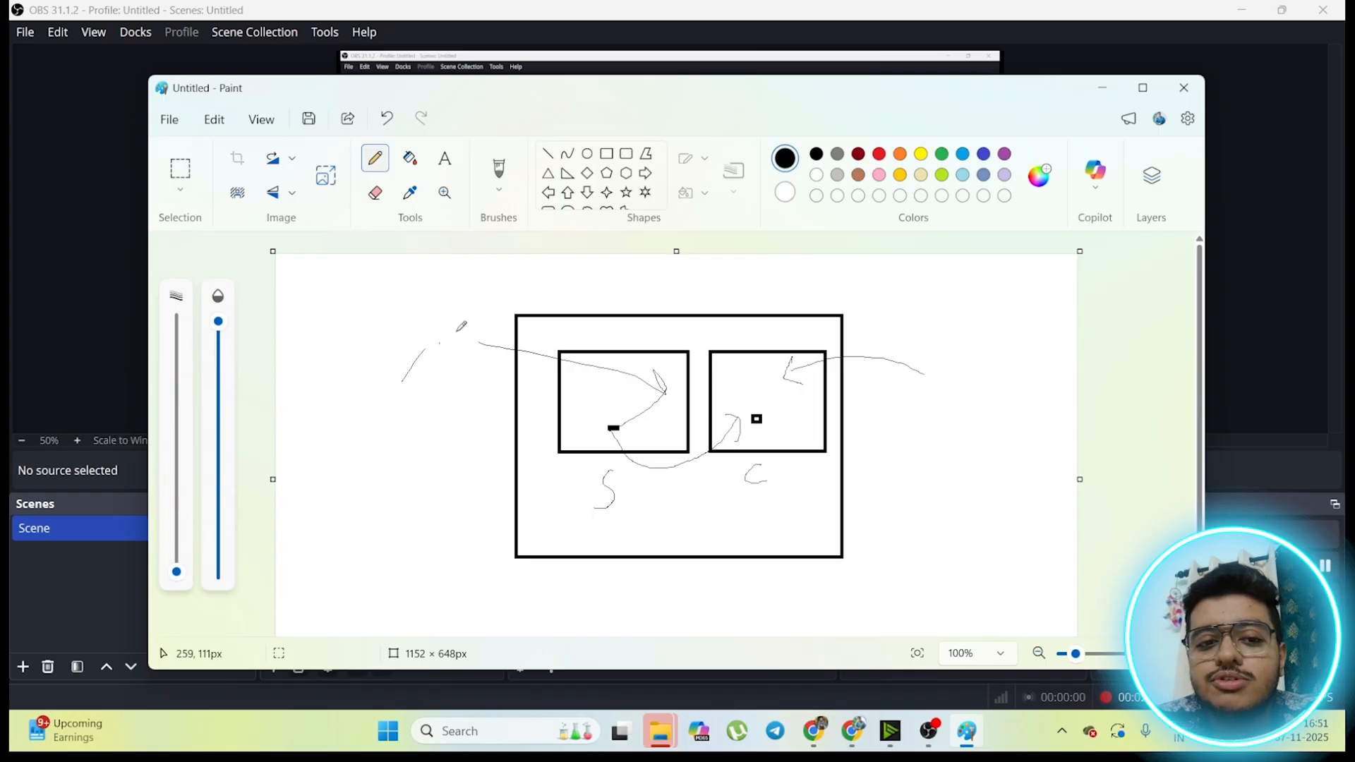
mouse_move(458, 327)
mouse_down()
mouse_move(455, 348)
mouse_move(460, 326)
mouse_move(605, 379)
mouse_move(595, 372)
mouse_move(592, 387)
mouse_up()
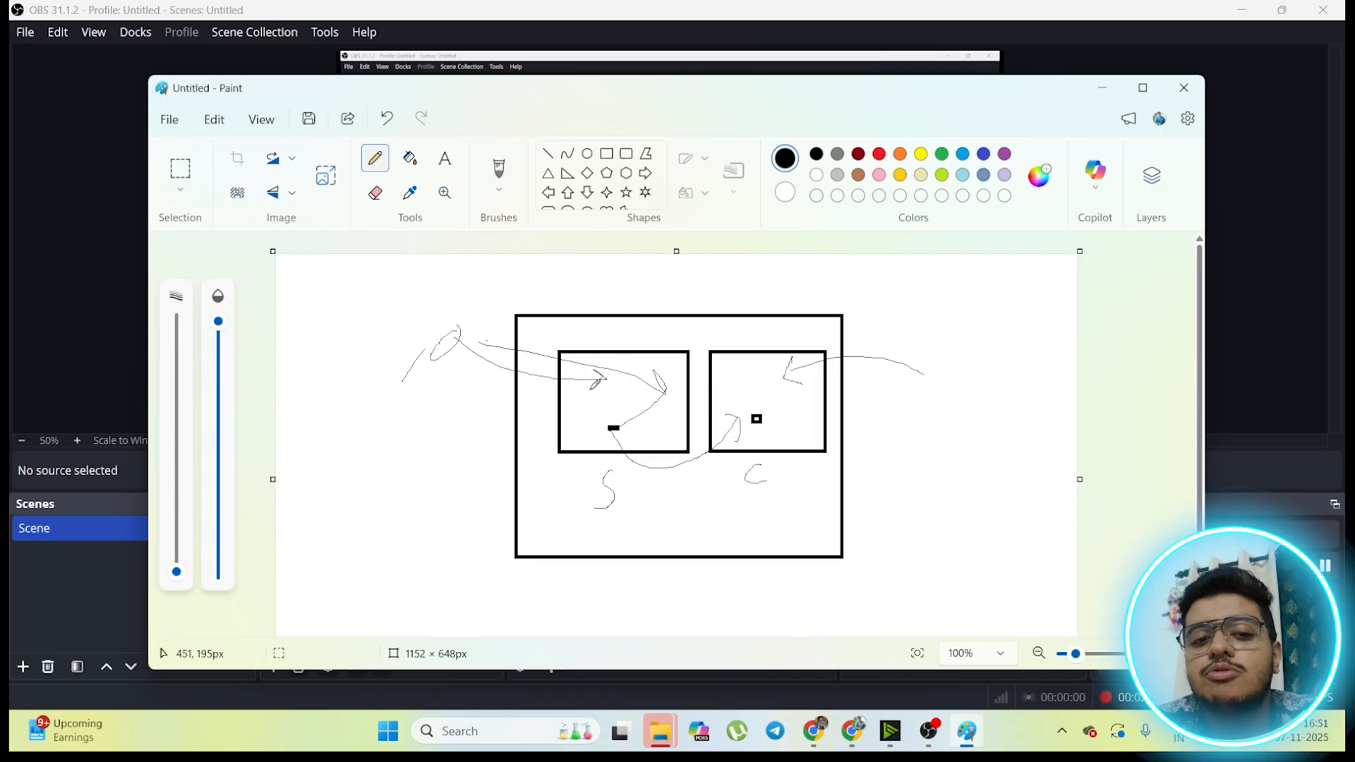
mouse_move(442, 376)
mouse_down()
mouse_move(442, 396)
mouse_move(457, 391)
mouse_move(447, 399)
mouse_move(464, 387)
mouse_up()
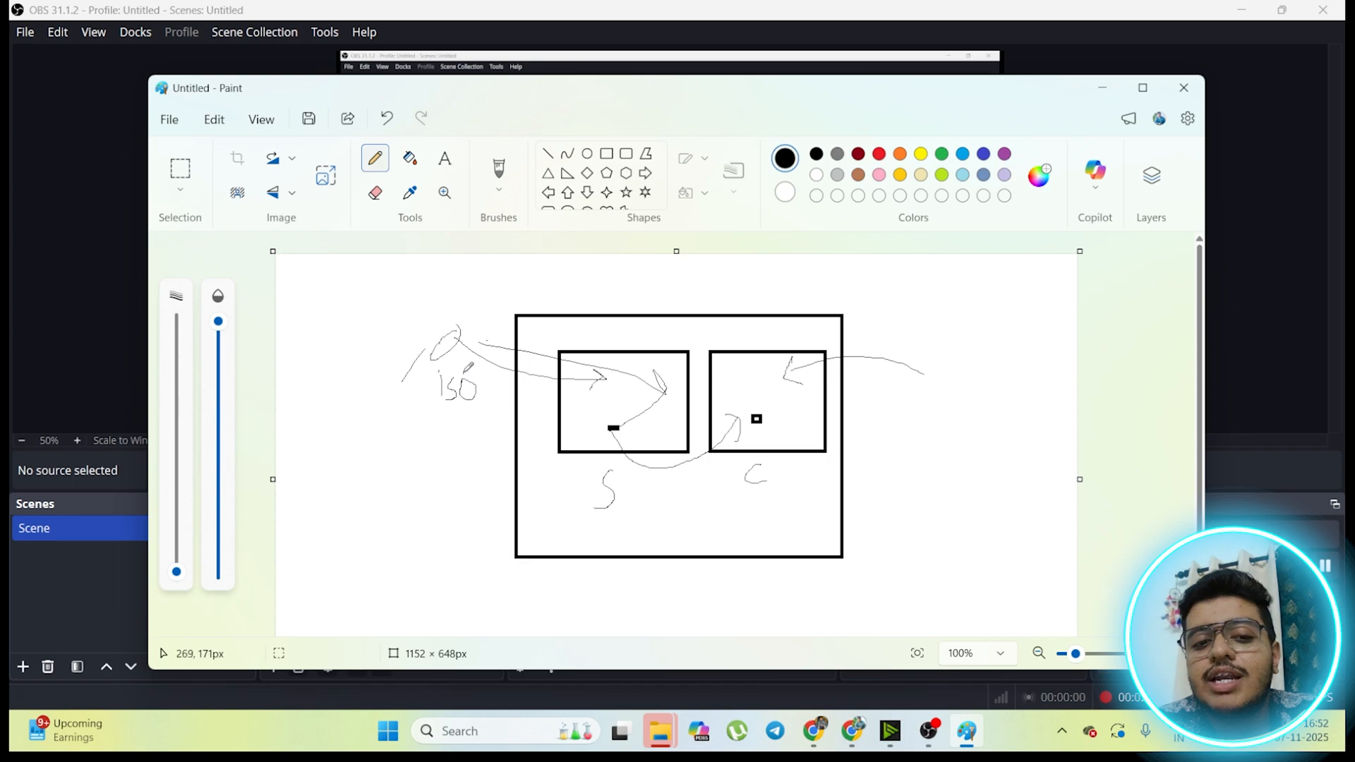
mouse_move(463, 373)
mouse_down()
mouse_move(498, 342)
mouse_move(613, 387)
mouse_move(622, 399)
mouse_move(604, 407)
mouse_up()
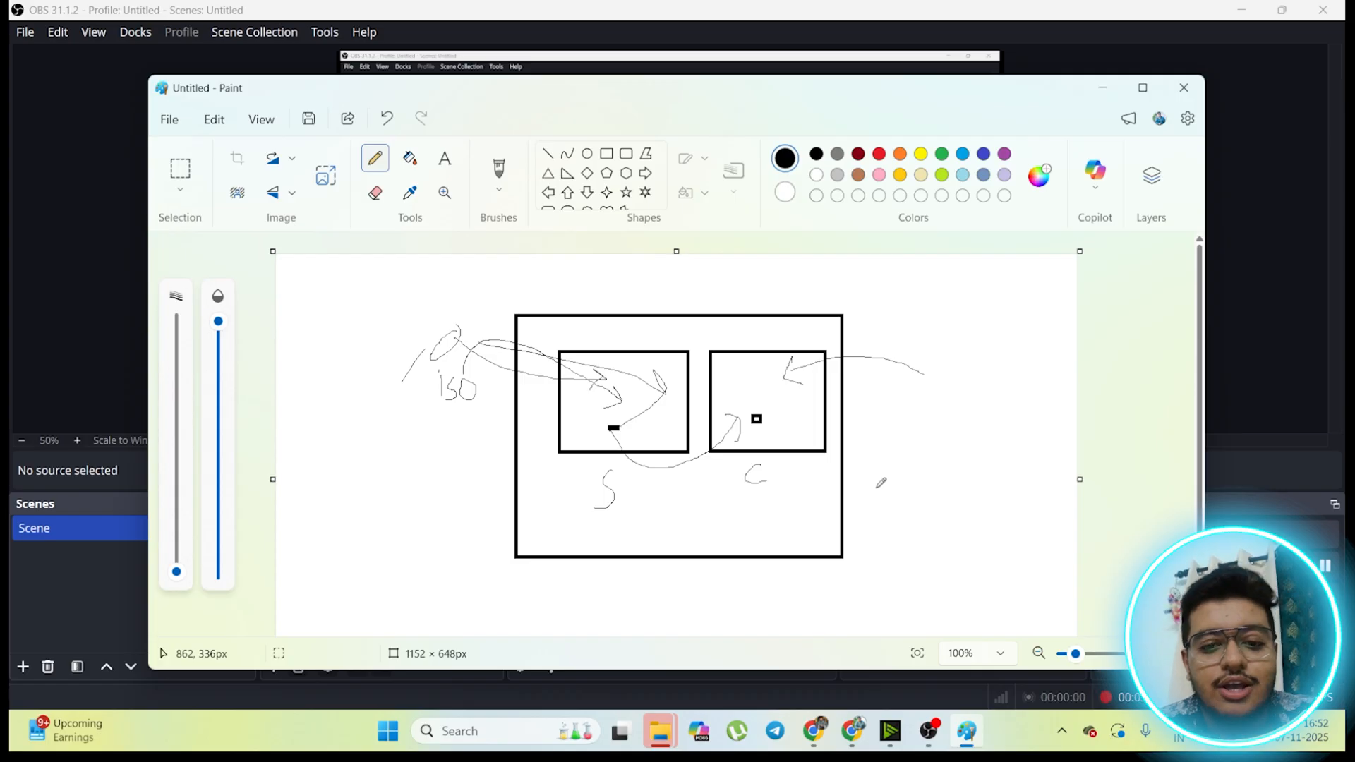
Step: Review the lab files in Google Drive in Chrome, and launch the VMware-workstation-full-17.6.4 installer from the Downloads LAB folder in File Explorer
click(815, 738)
click(853, 732)
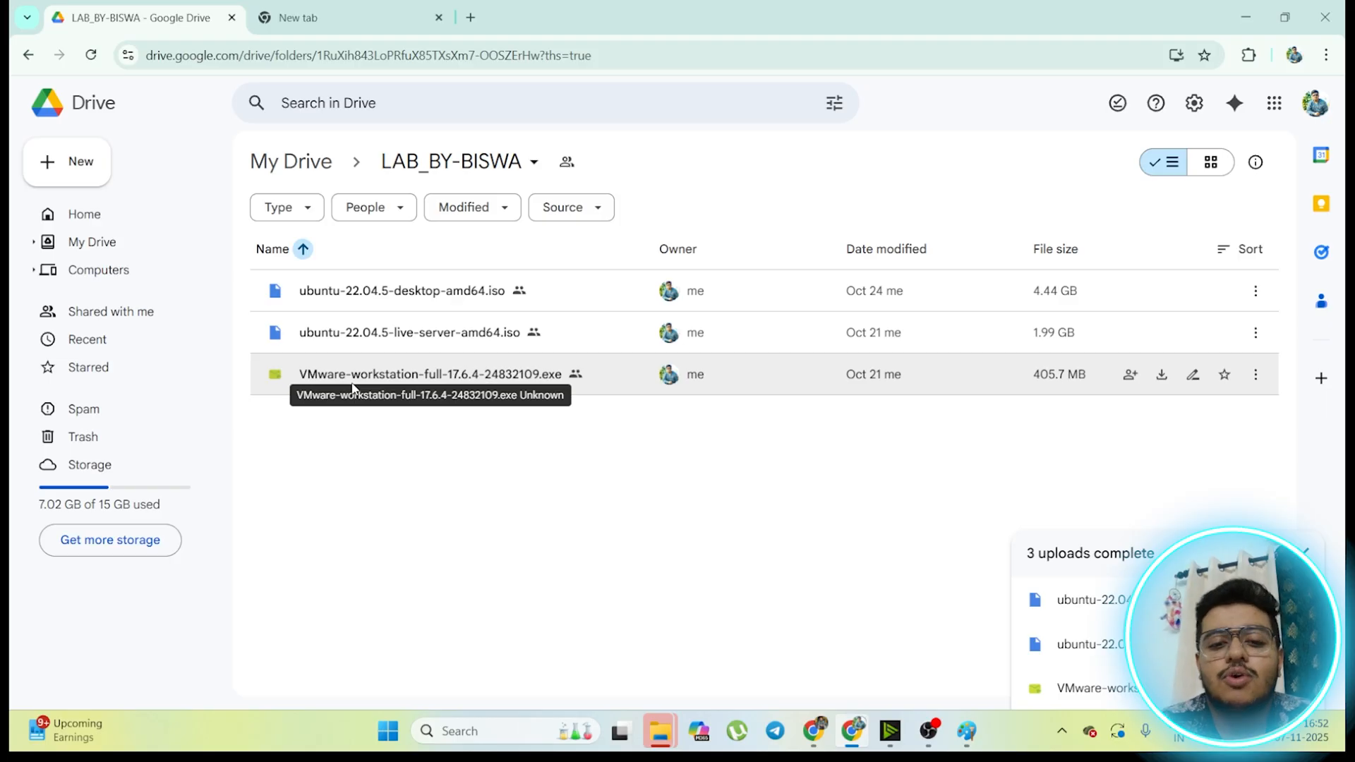
click(673, 732)
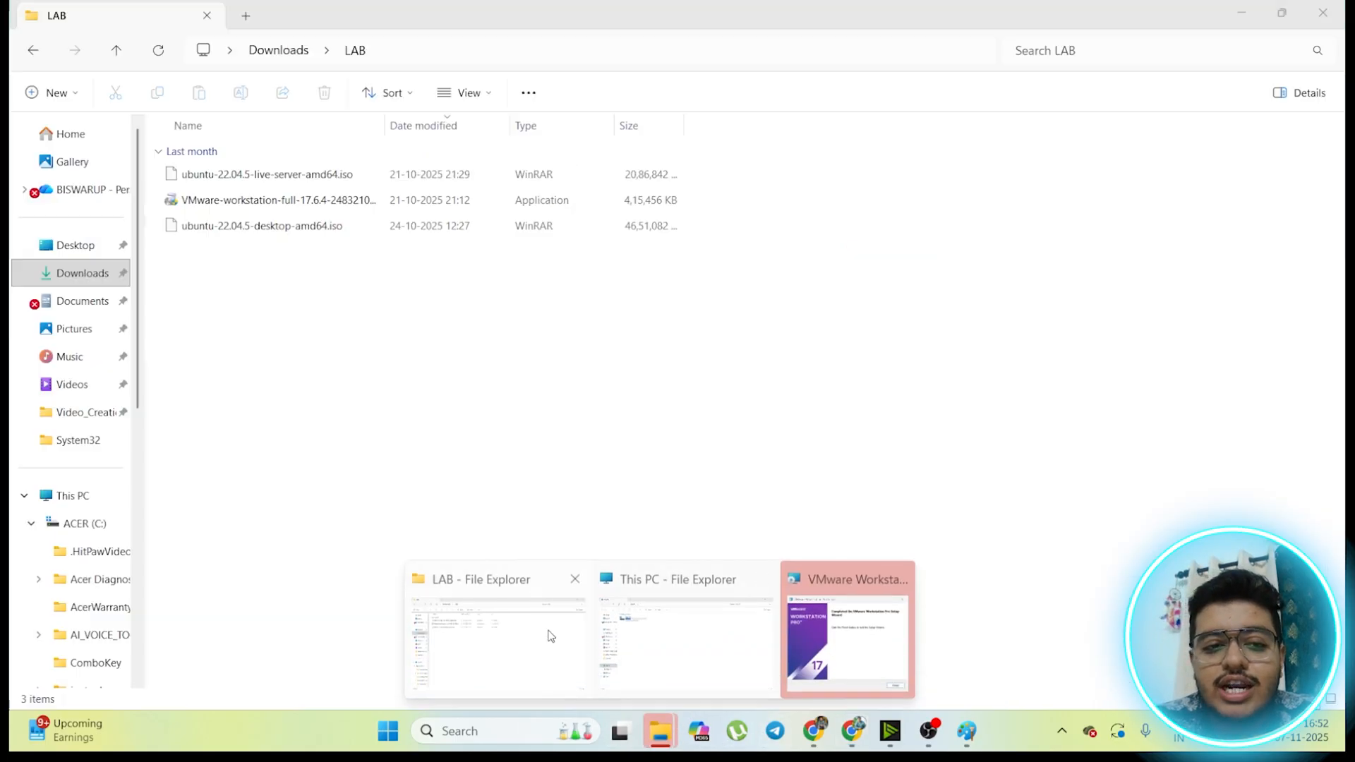
click(554, 635)
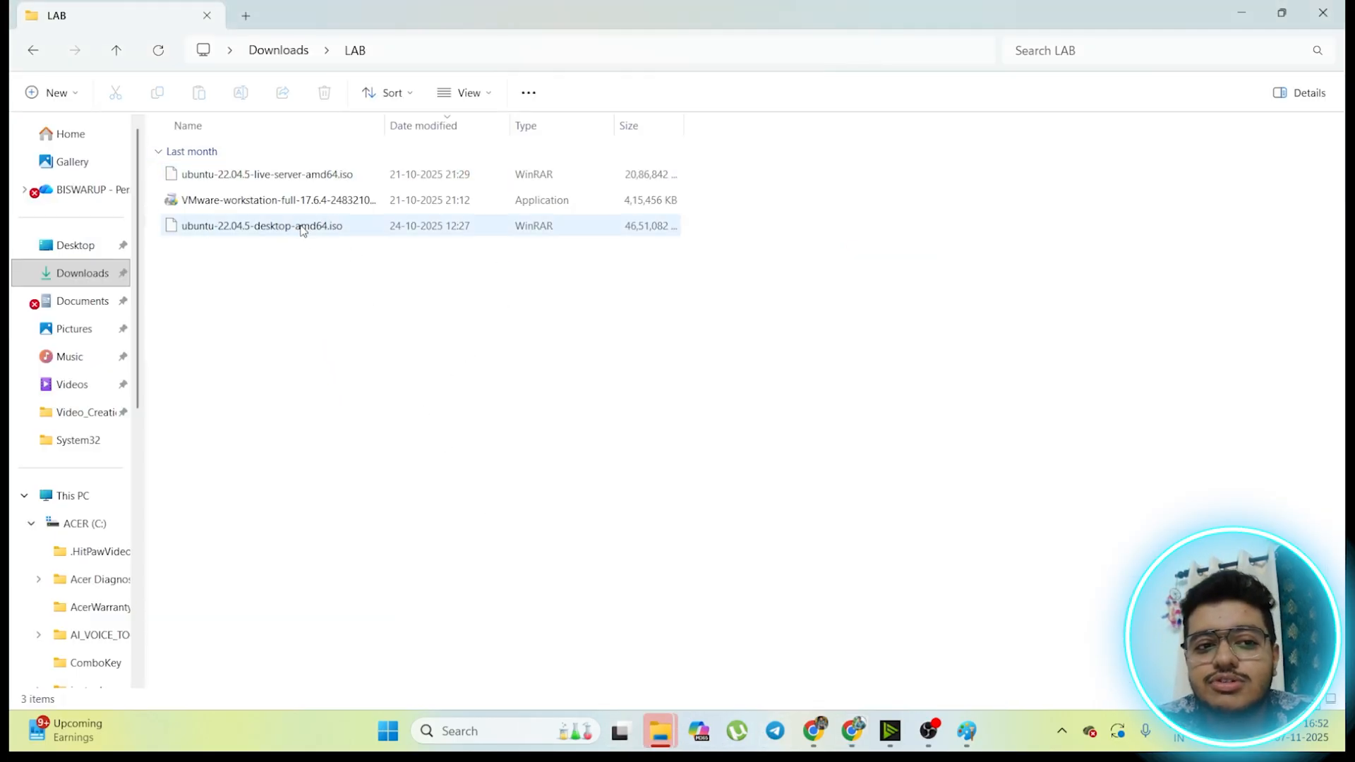
double_click(281, 198)
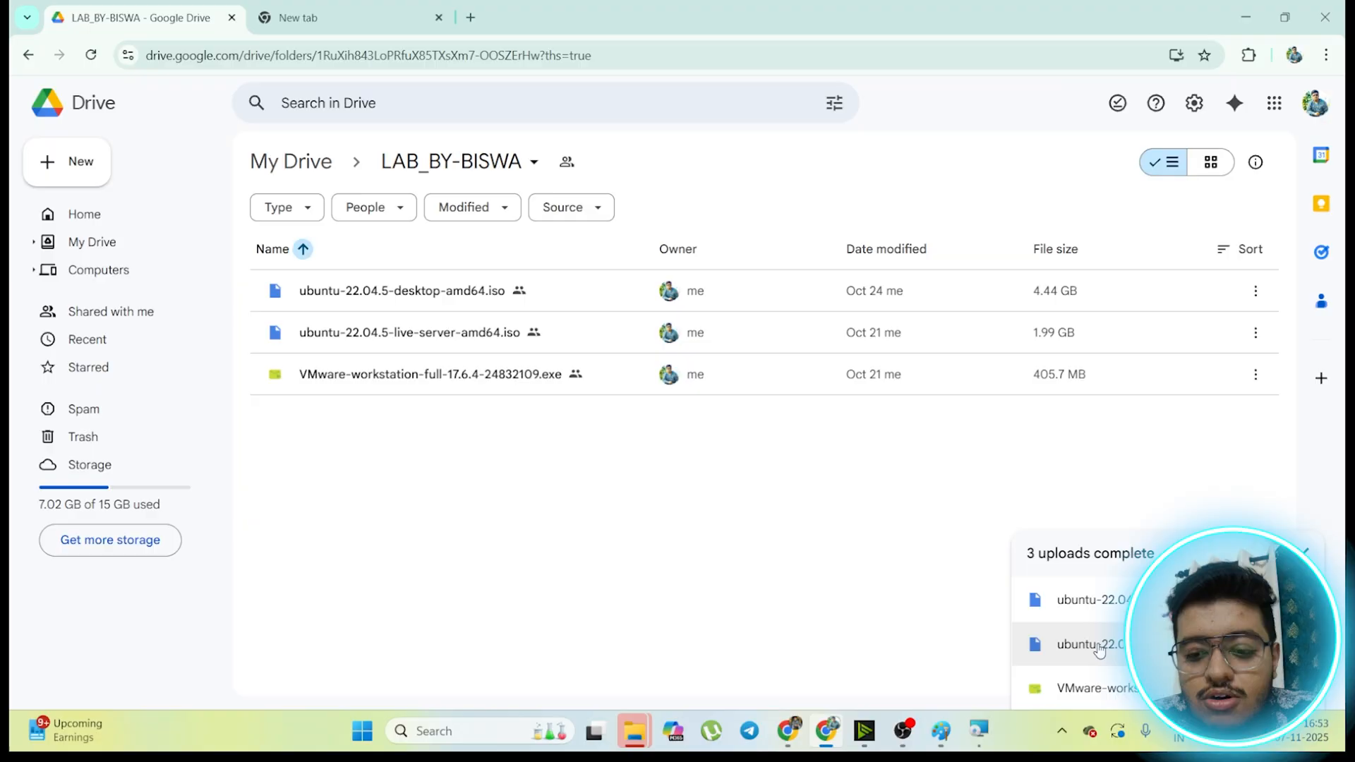
click(982, 733)
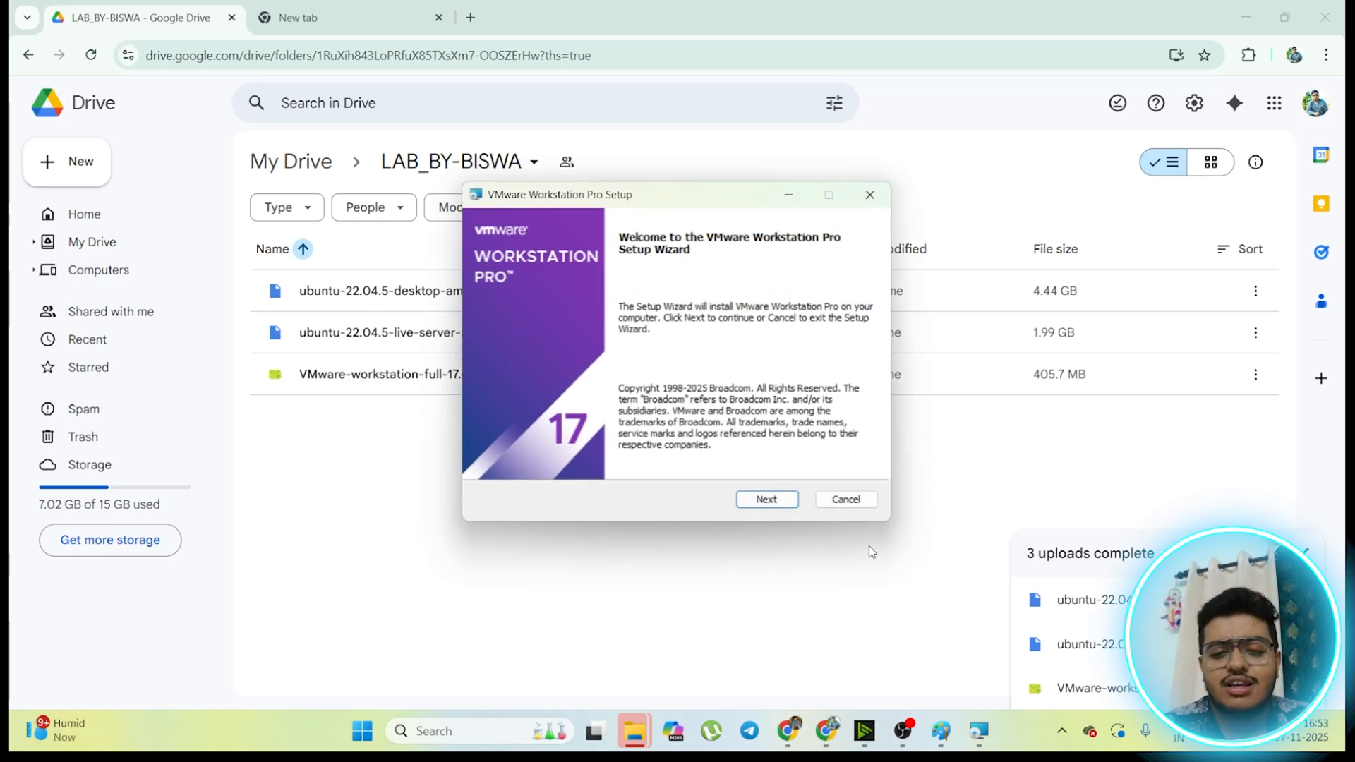
Step: Begin the VMware Workstation Pro setup and accept the license agreement terms
click(779, 499)
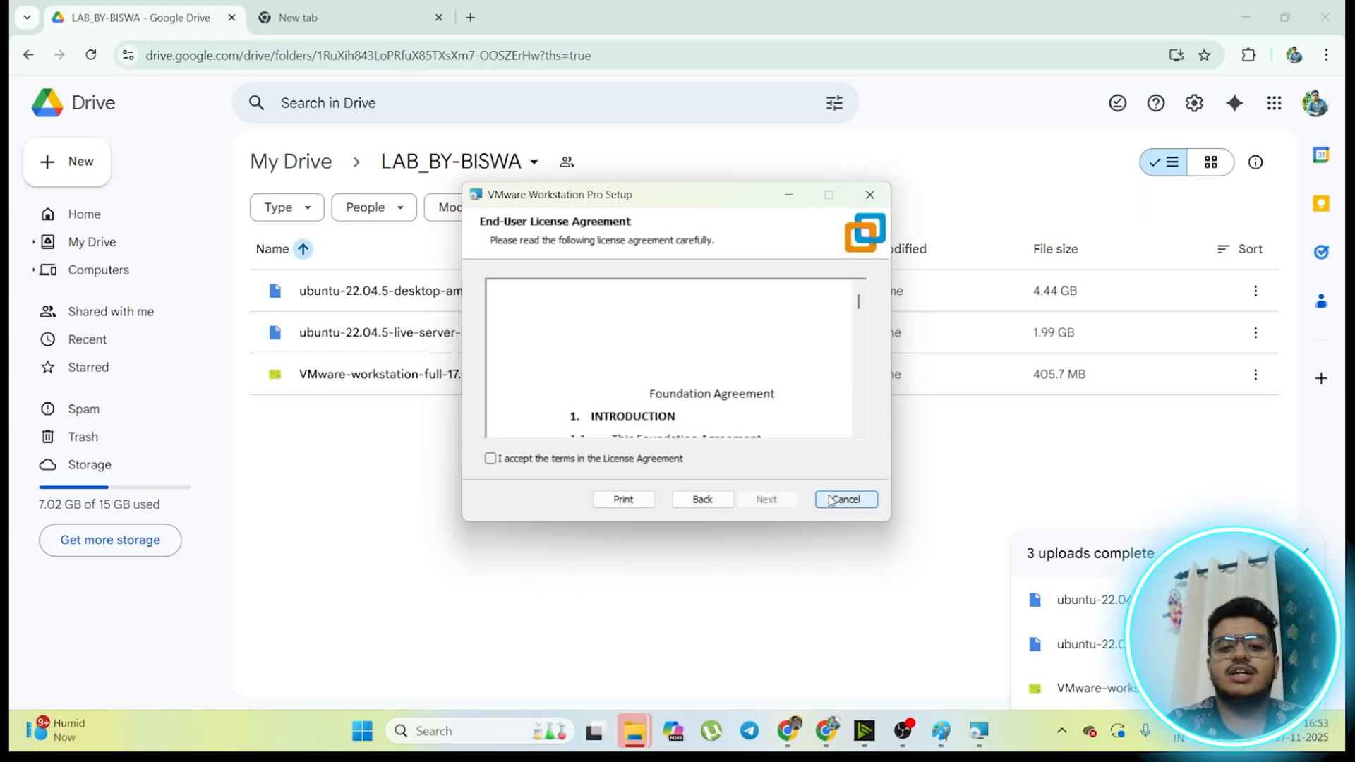
click(490, 458)
click(767, 503)
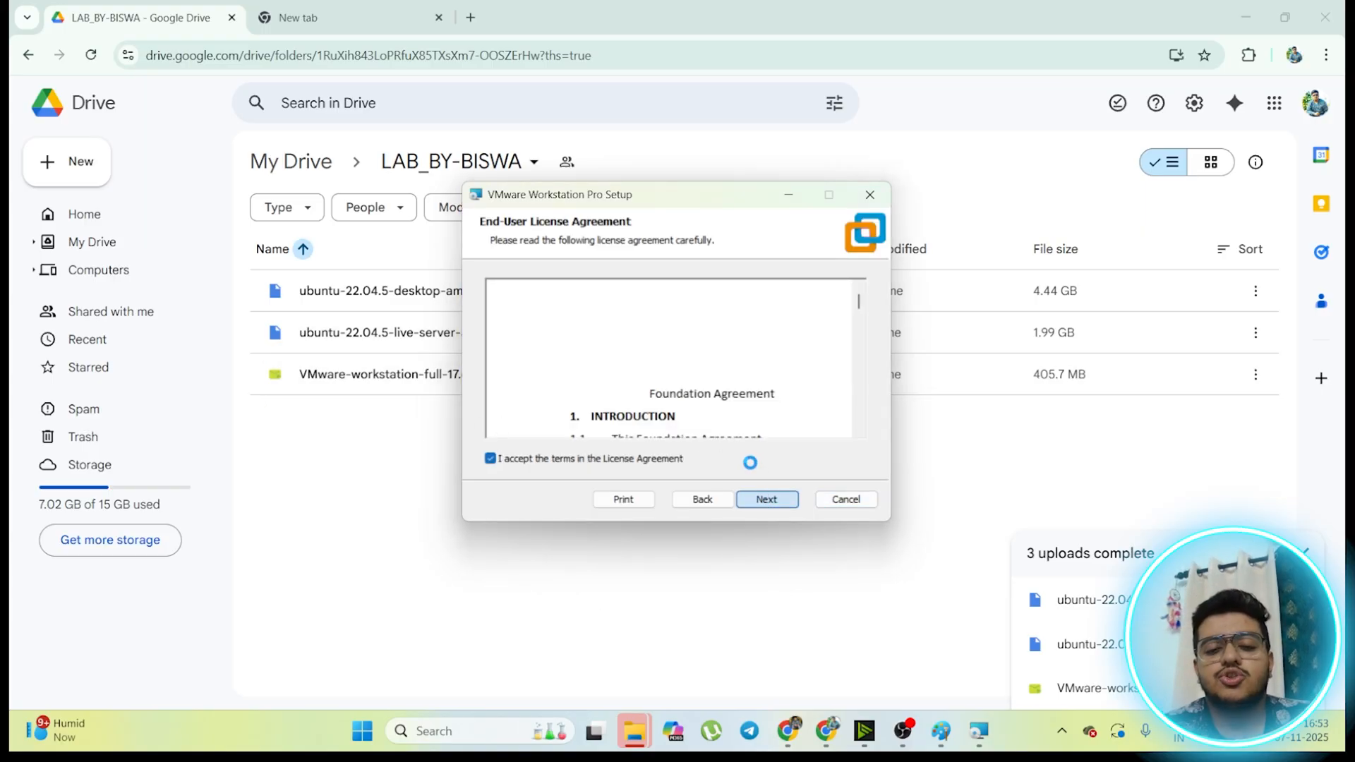
Step: Install VMware Workstation Pro with the default user experience settings and both shortcuts, and close the completed setup wizard
click(792, 497)
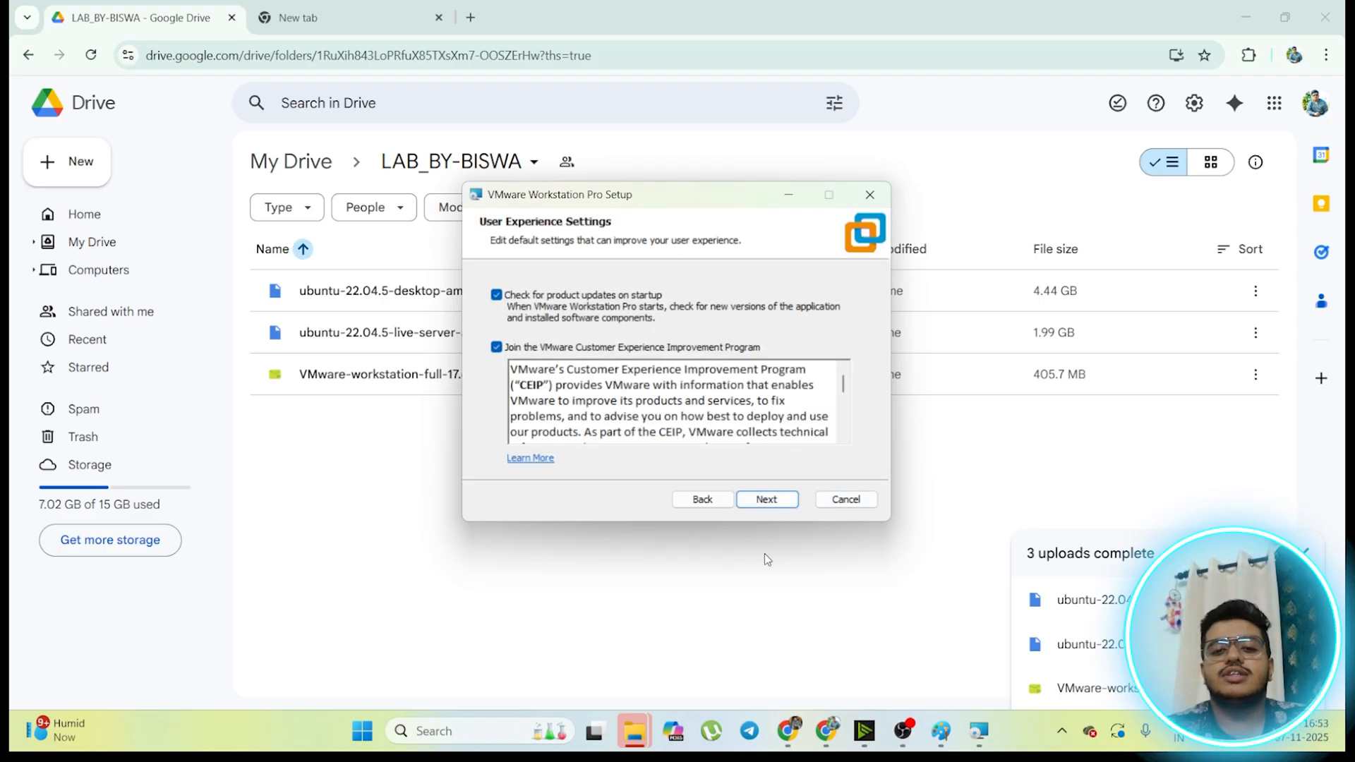
click(774, 500)
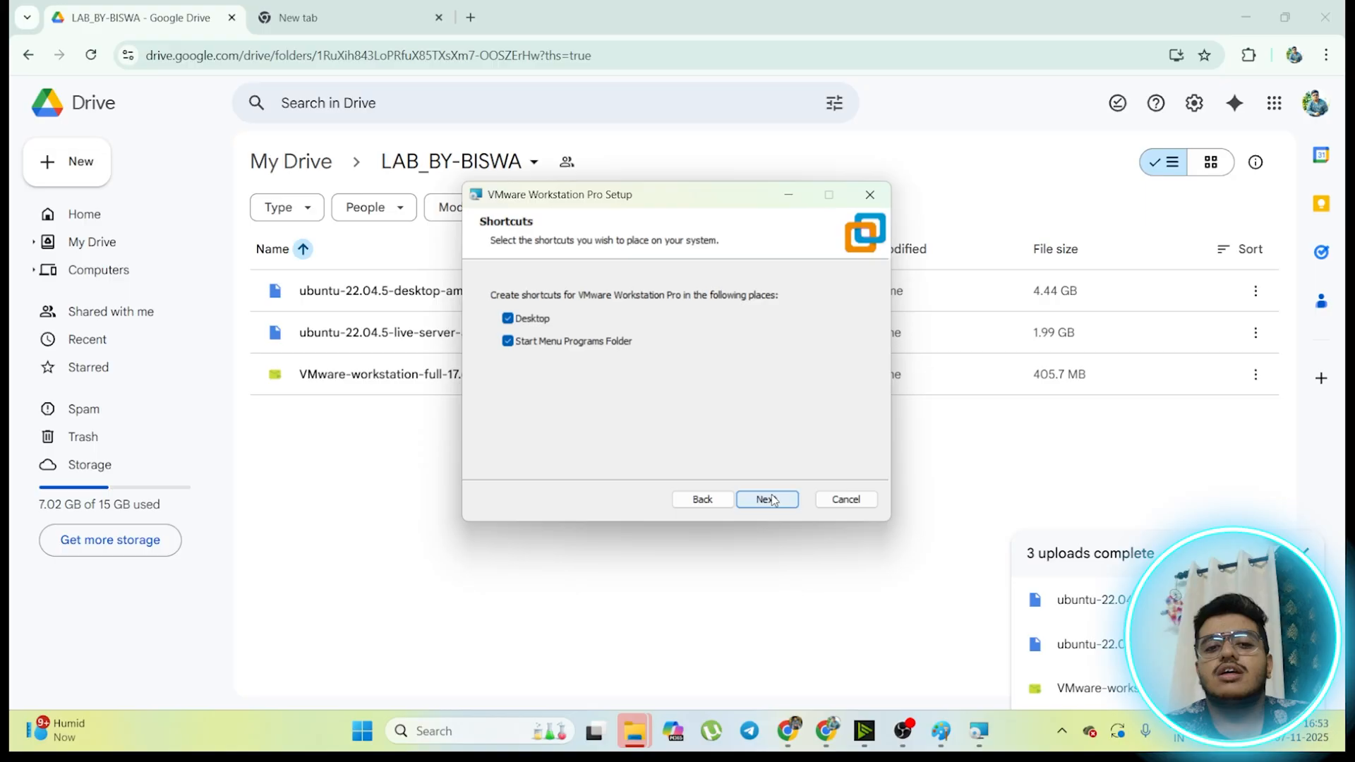
click(773, 500)
click(767, 499)
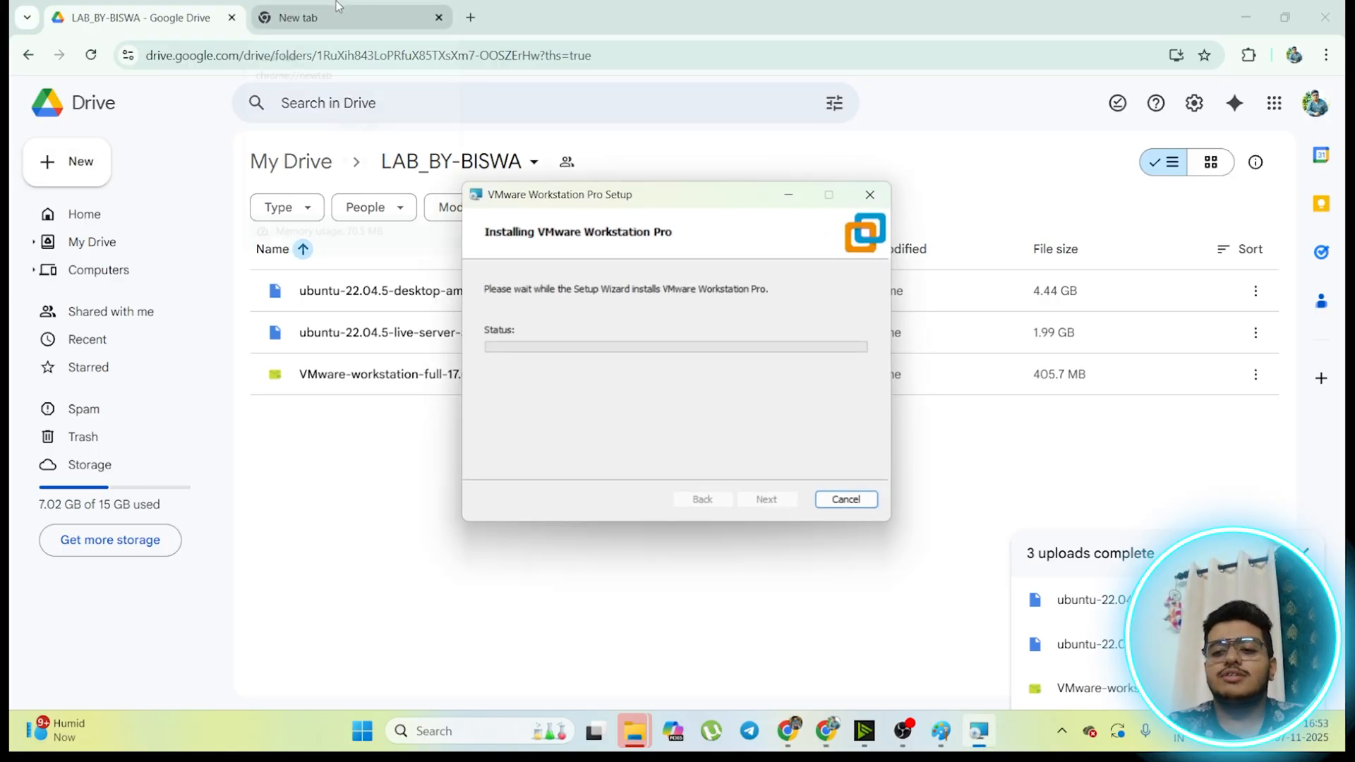
mouse_move(337, 7)
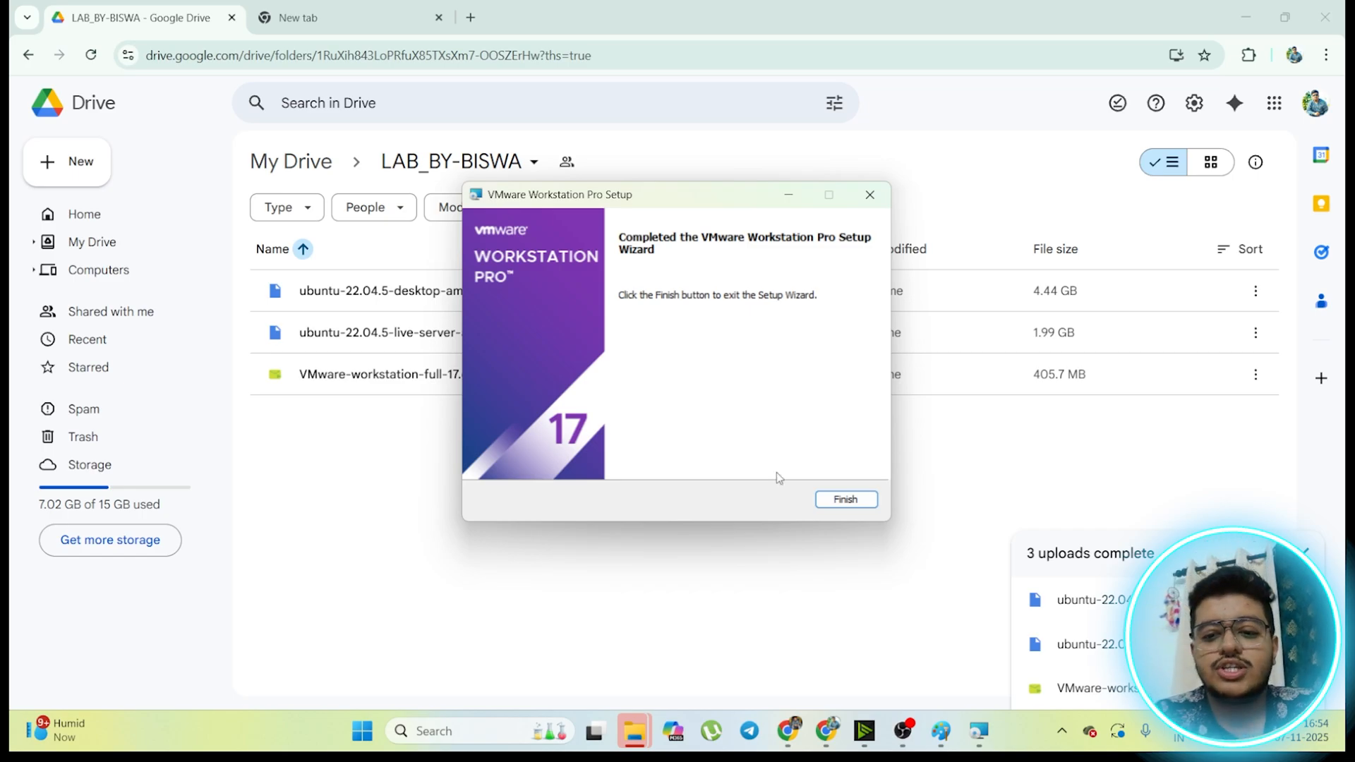
click(860, 502)
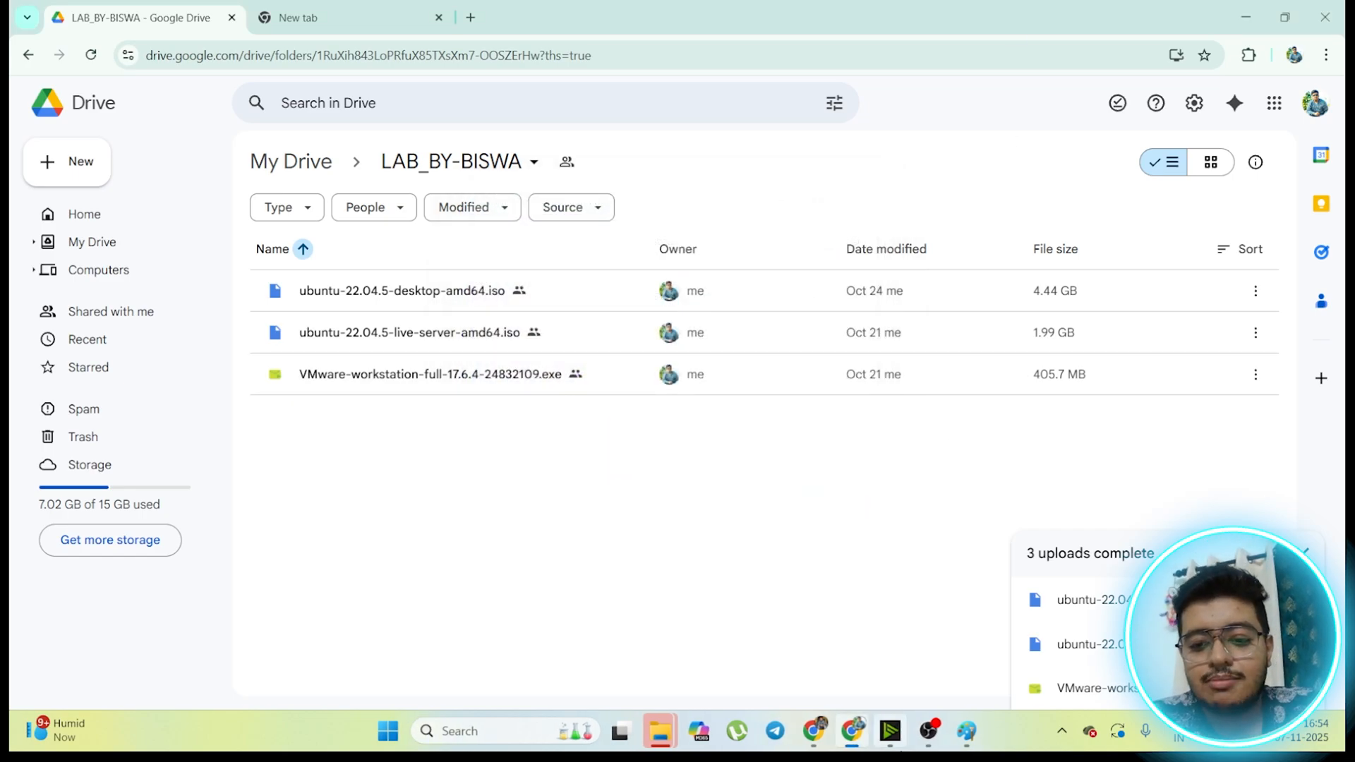
click(1261, 7)
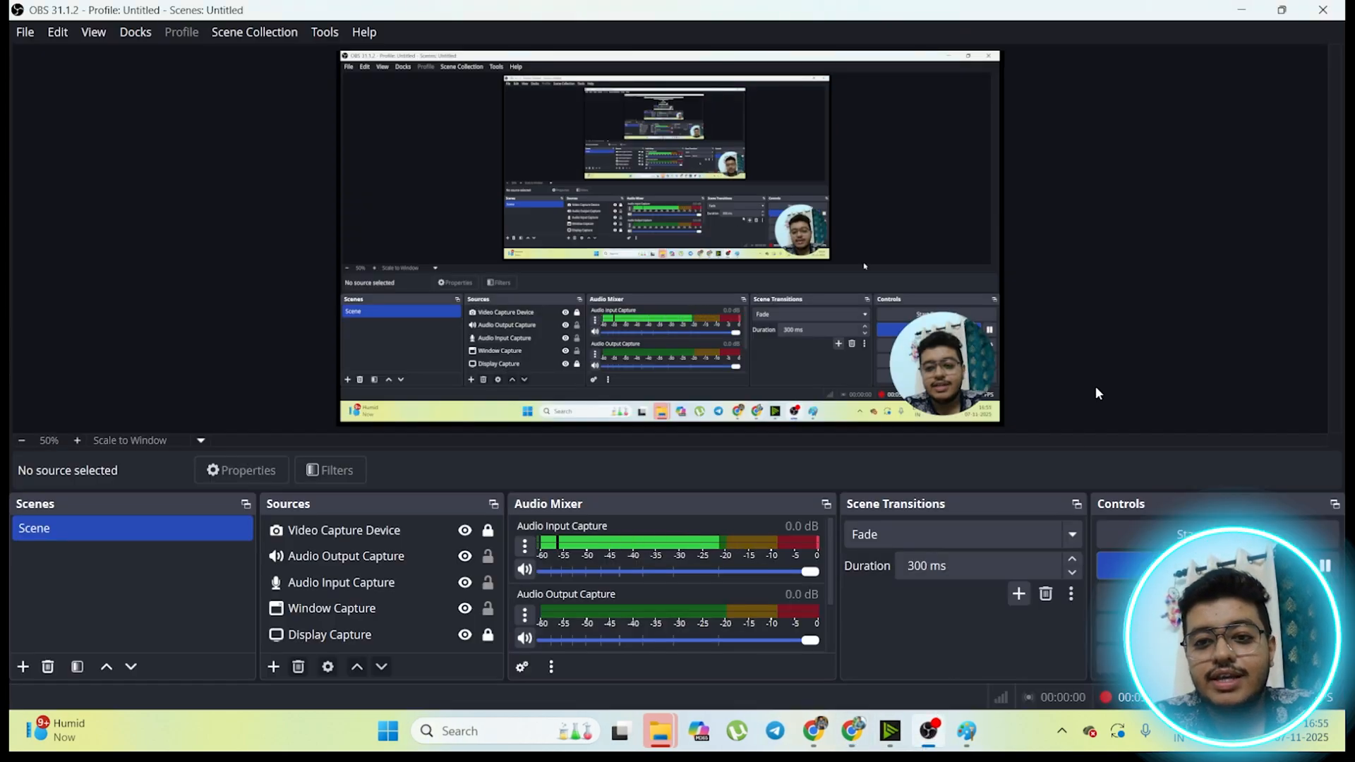
click(1246, 8)
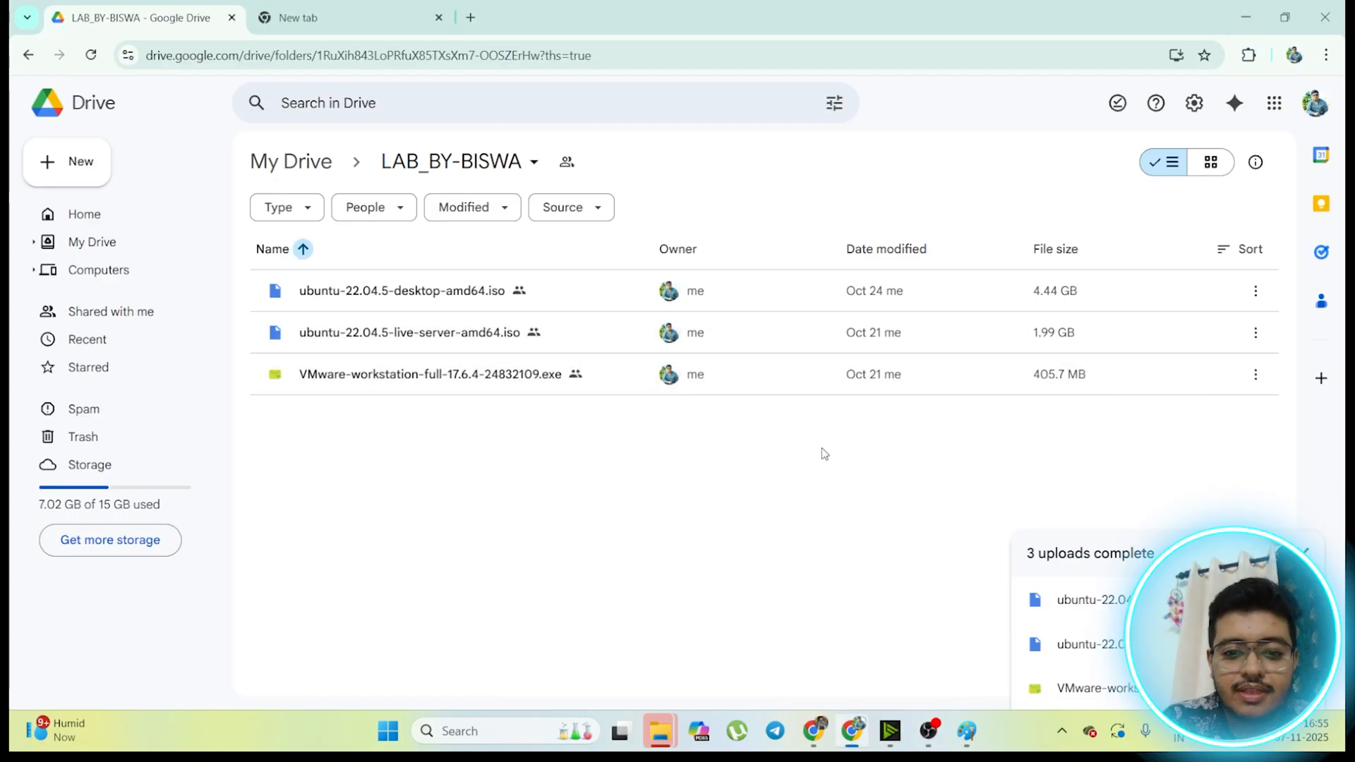
Step: Launch VMware Workstation Pro and maximize its window
click(561, 729)
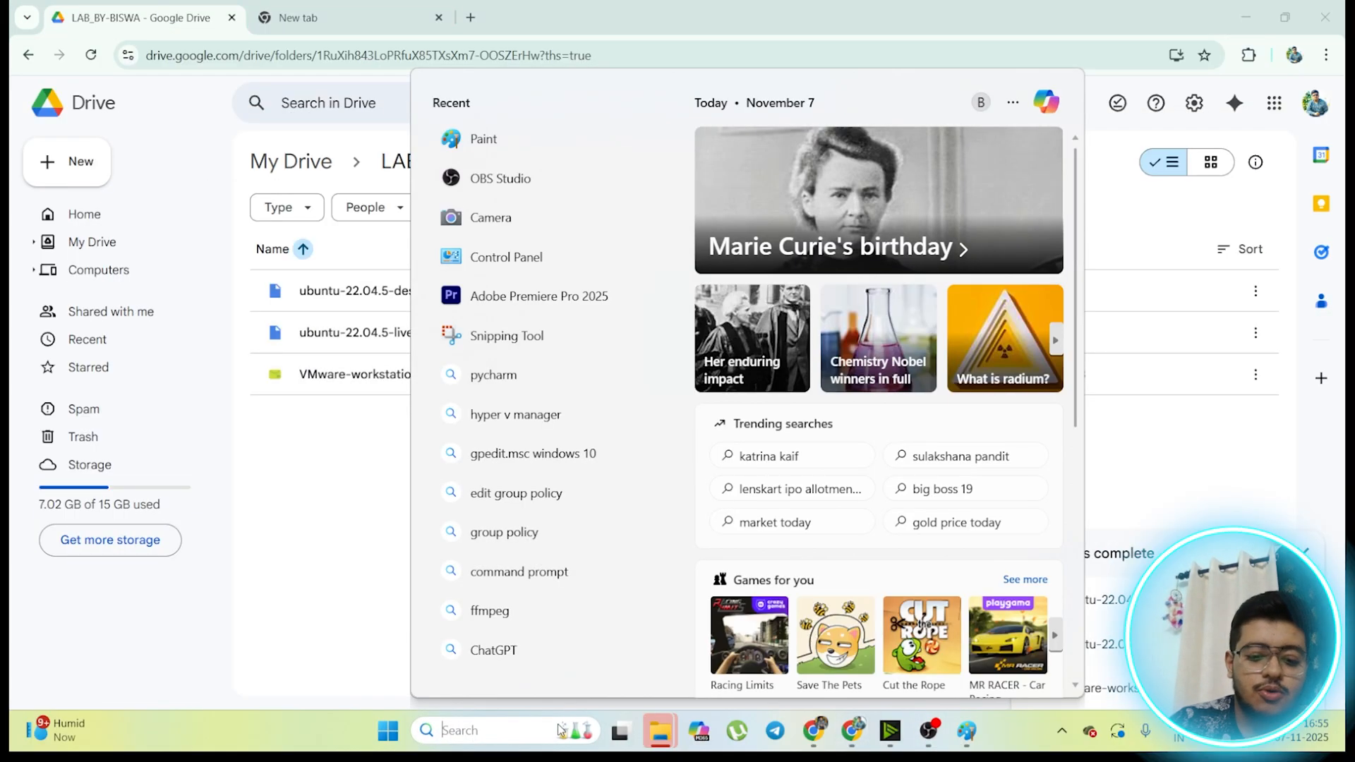
text(V)
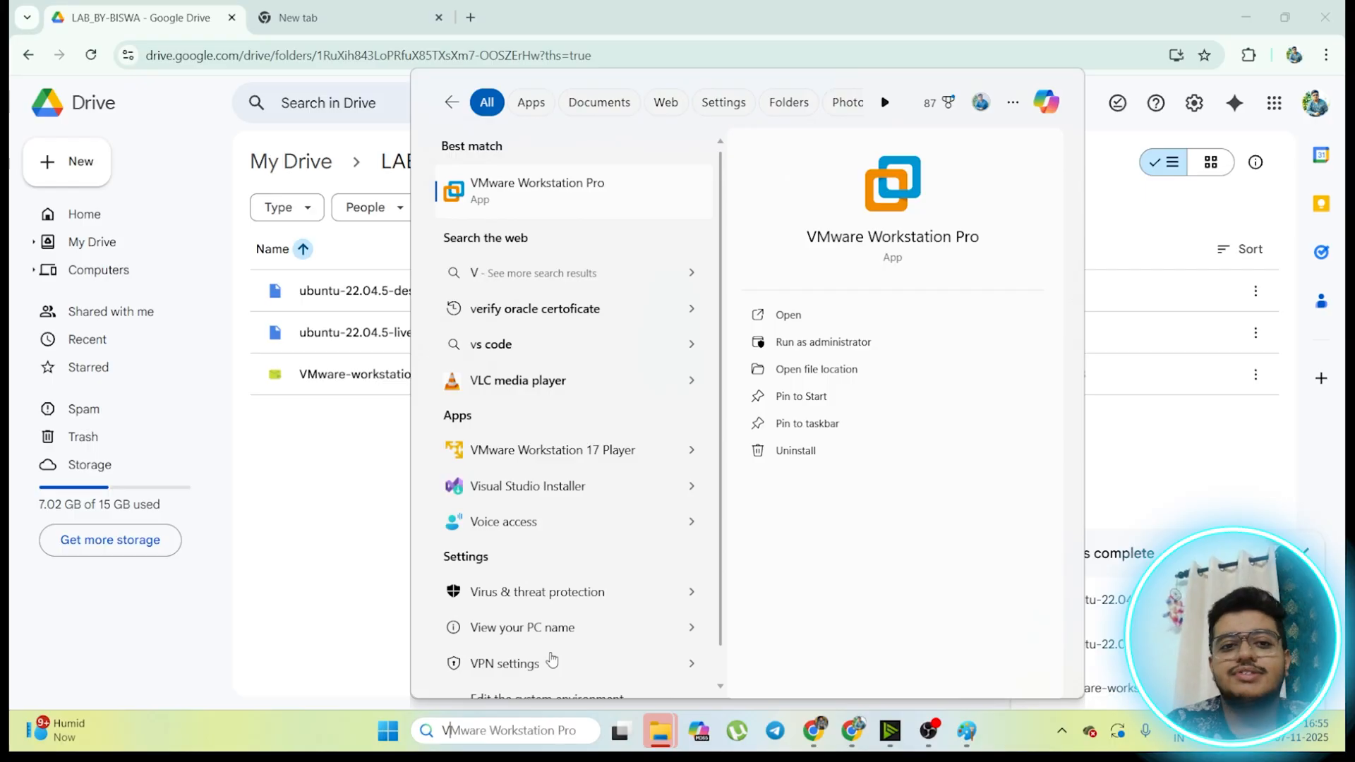
click(638, 185)
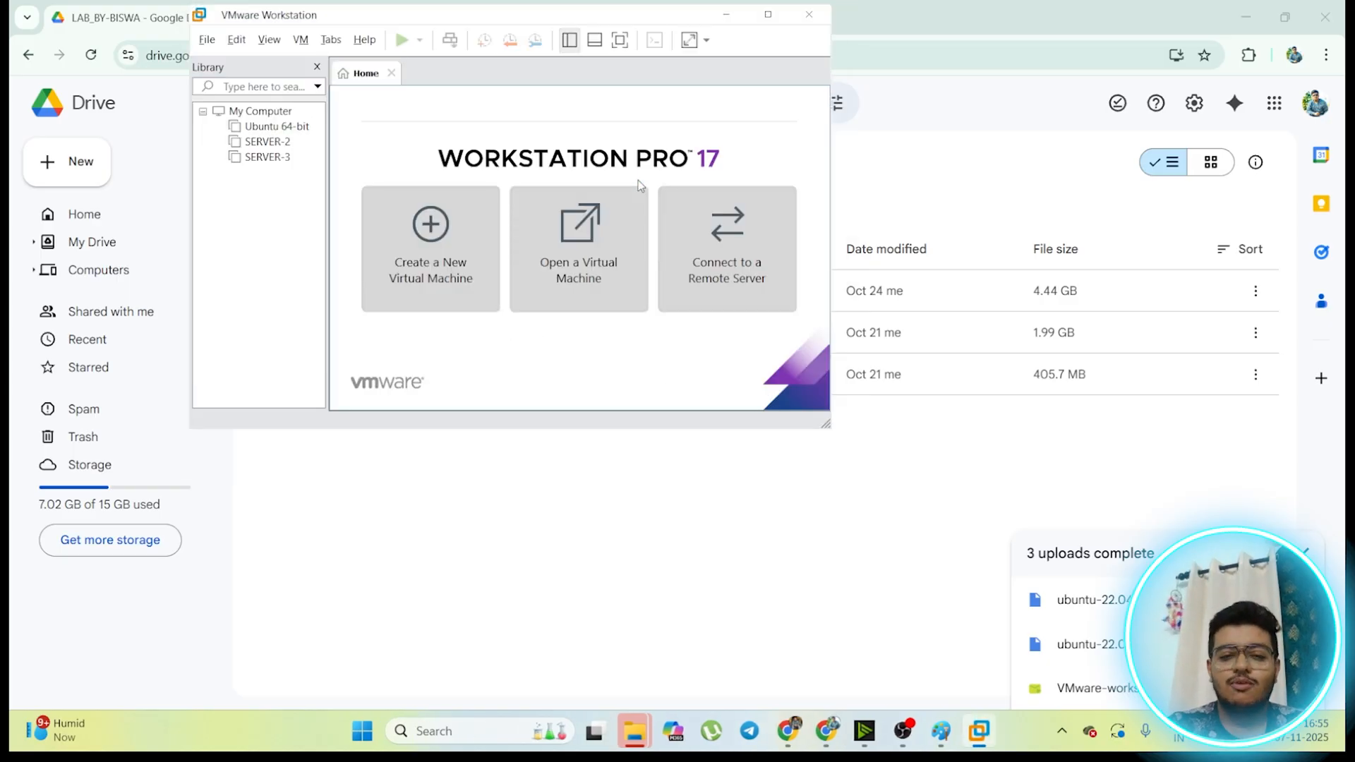
click(767, 15)
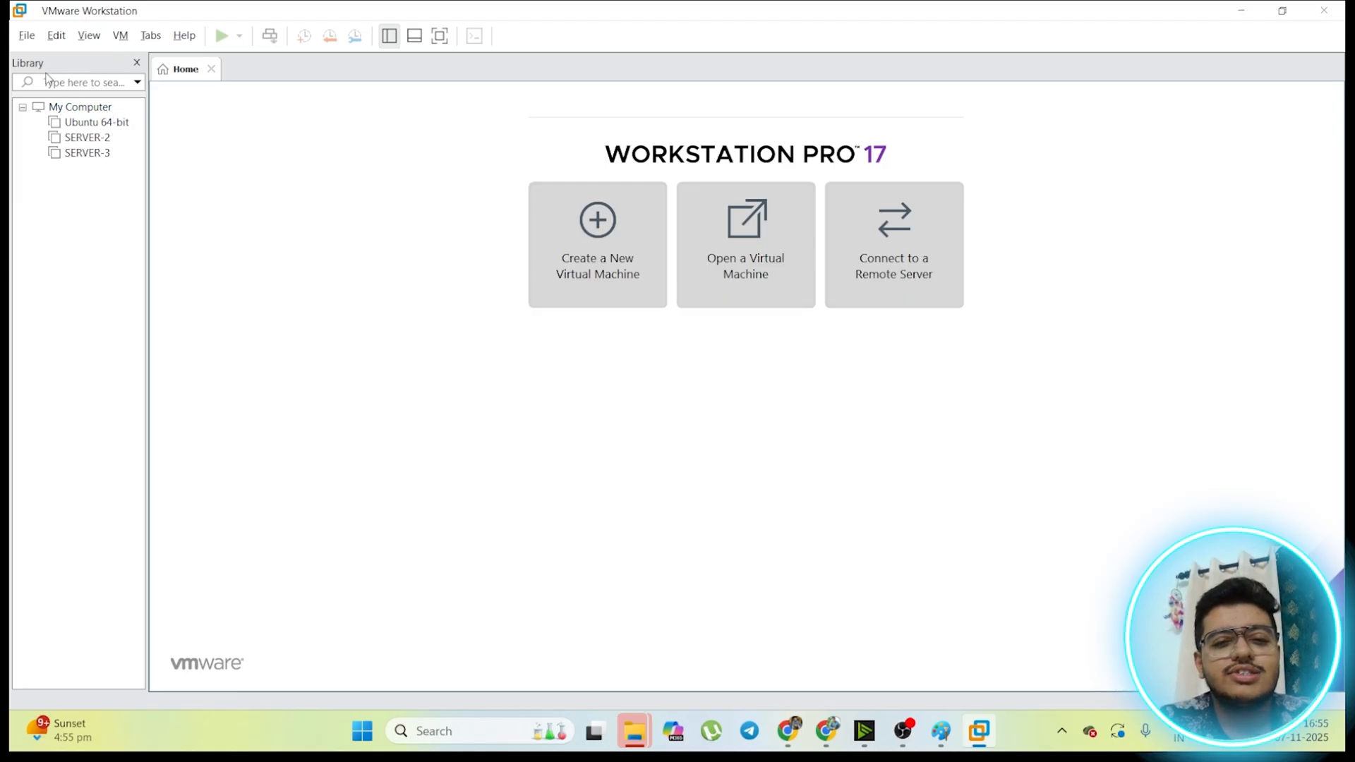
Step: Start a new virtual machine with the Custom (advanced) configuration and Workstation 17.5 or later hardware compatibility
click(579, 219)
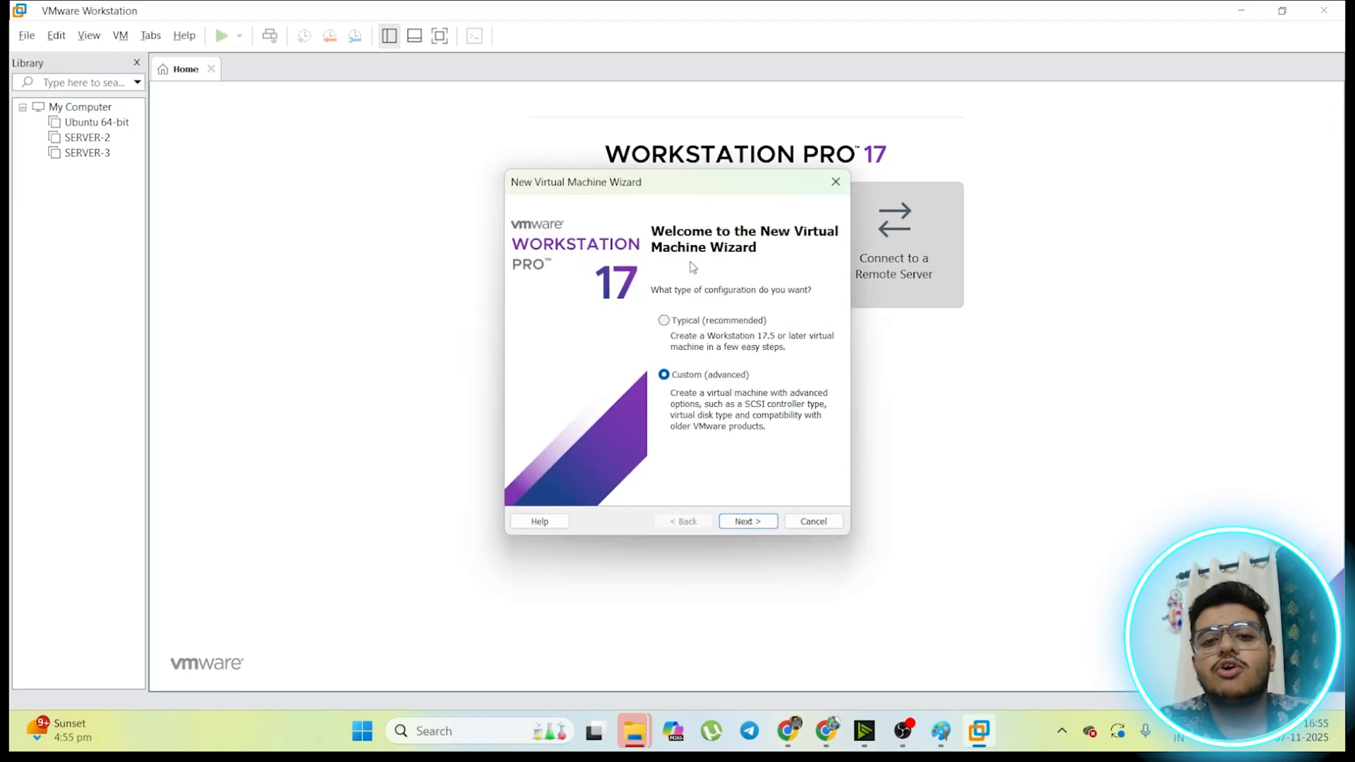
click(727, 528)
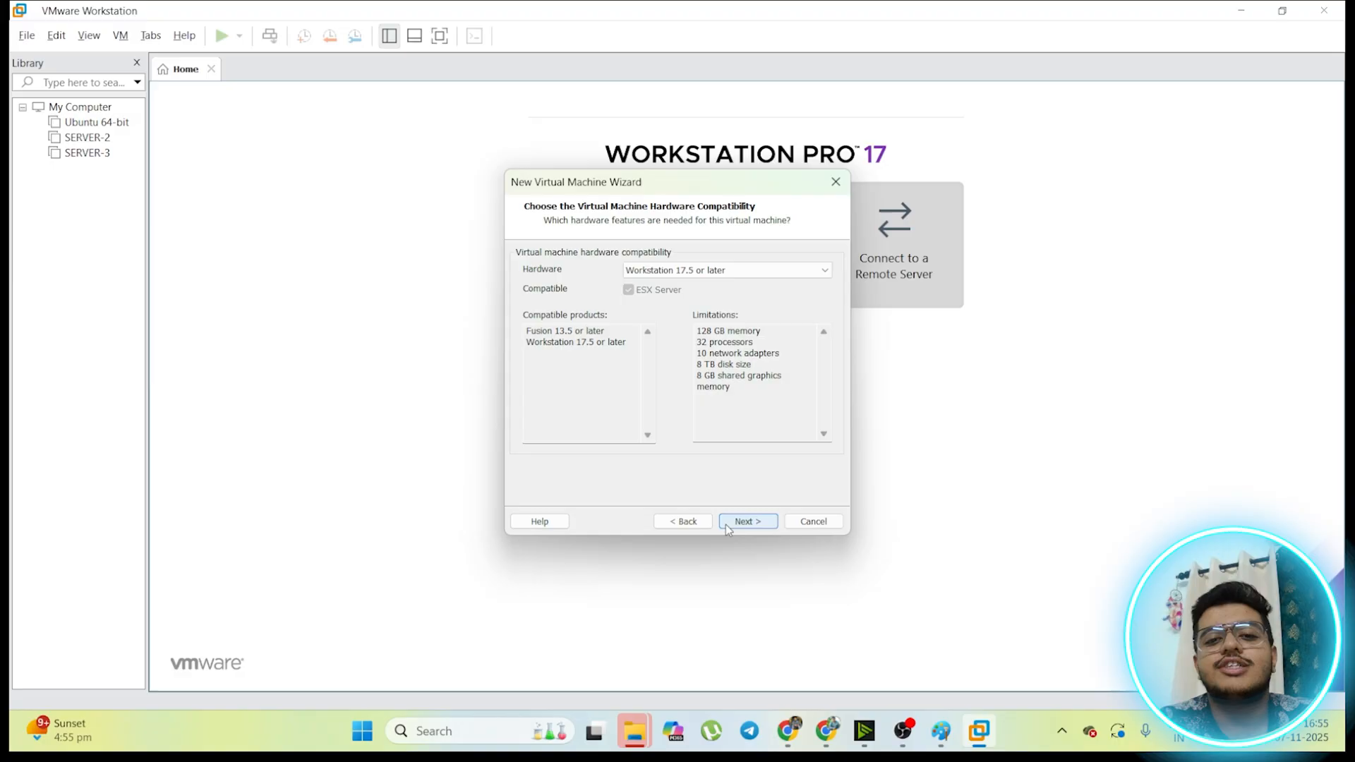
click(757, 521)
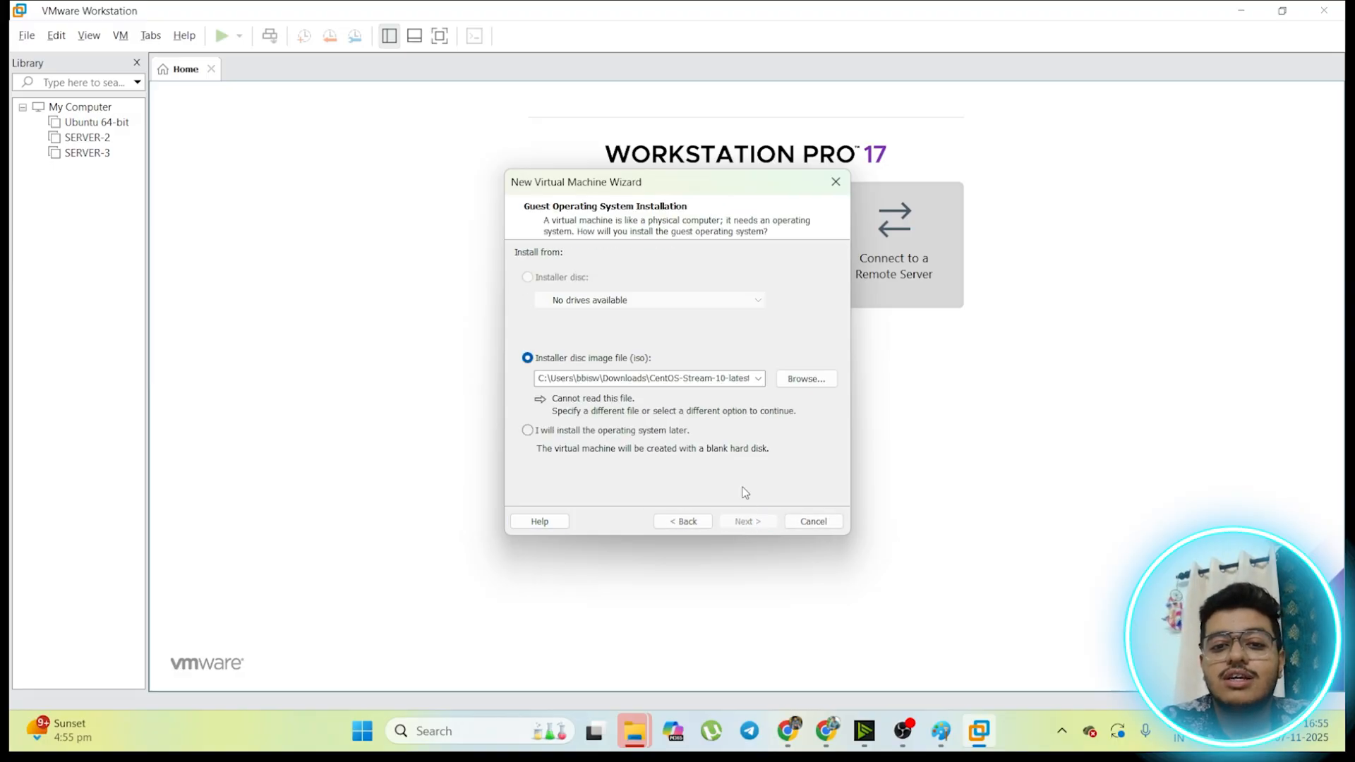
Step: Choose ubuntu-22.04.5-desktop-amd64.iso from the Downloads LAB folder as the installer disc image and continue
click(809, 388)
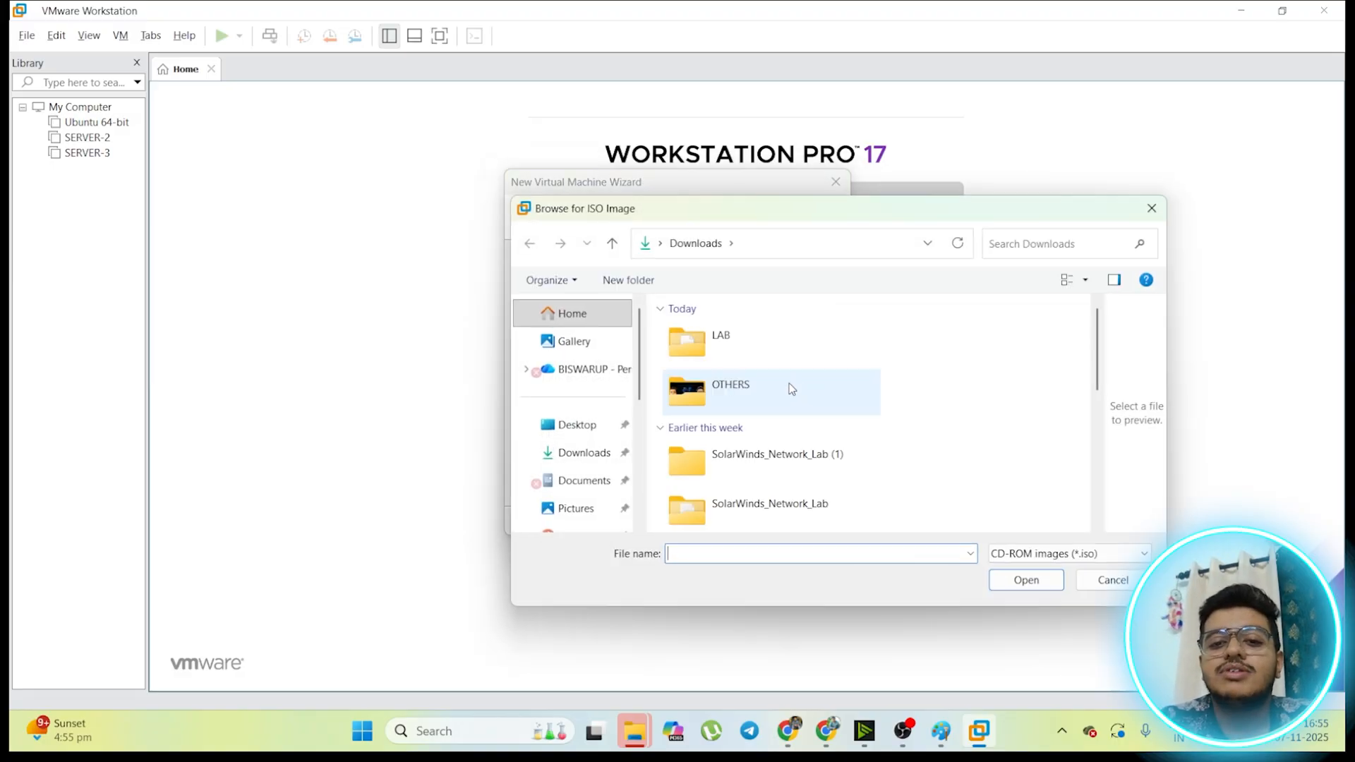
double_click(728, 345)
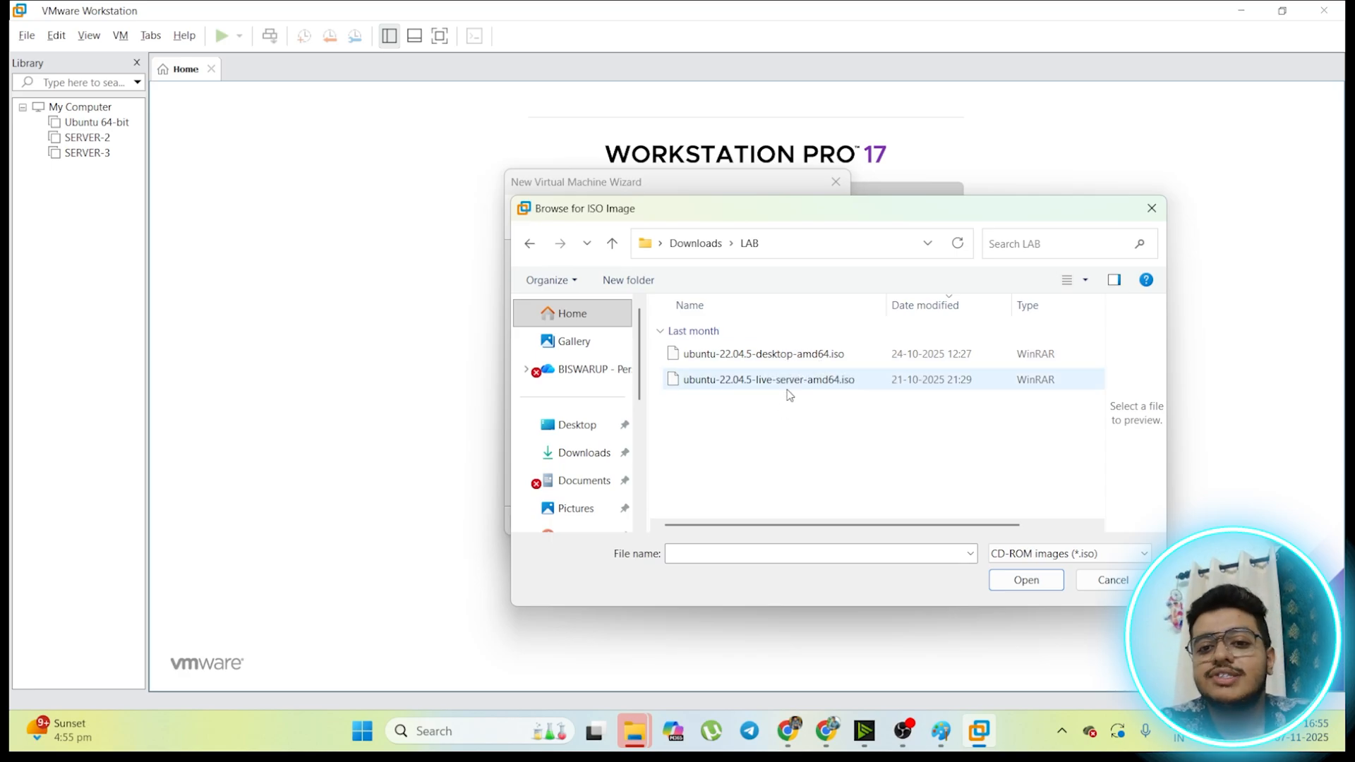
click(784, 355)
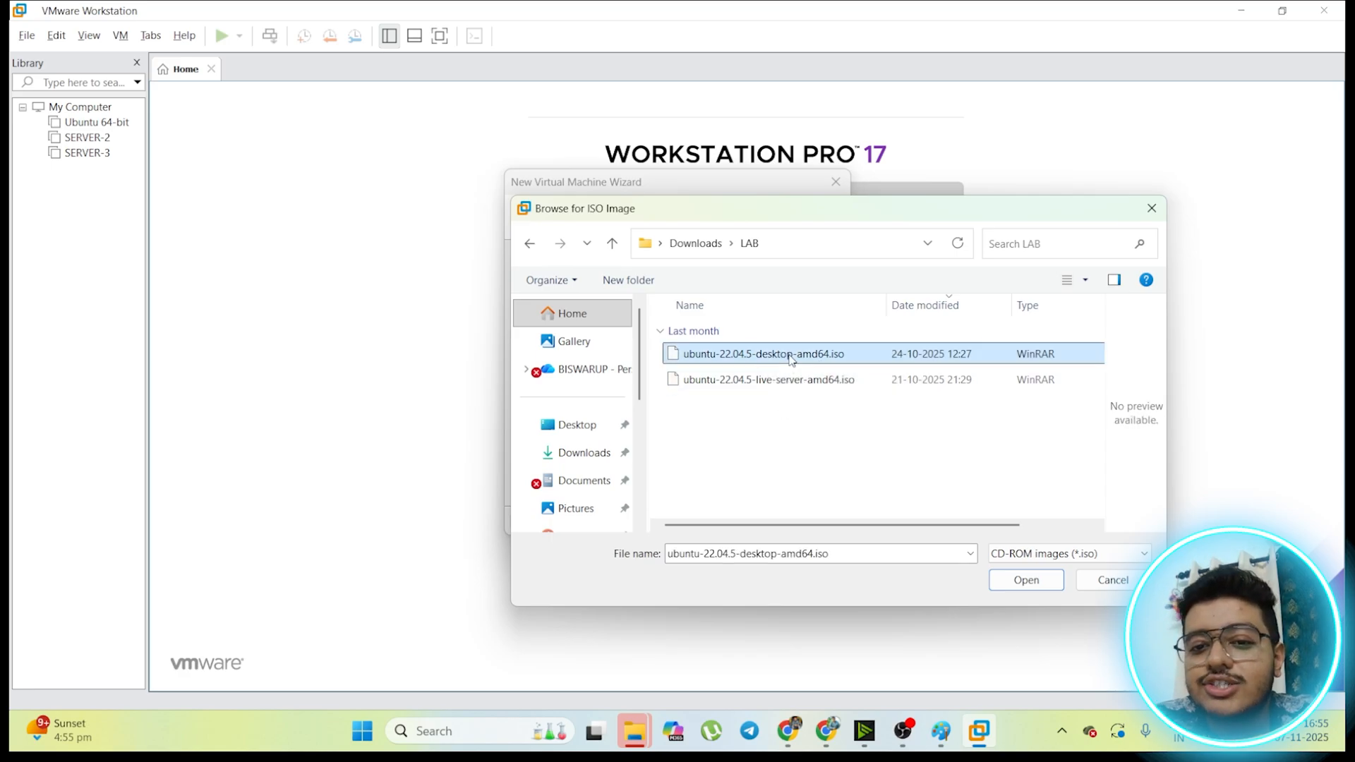
click(1029, 586)
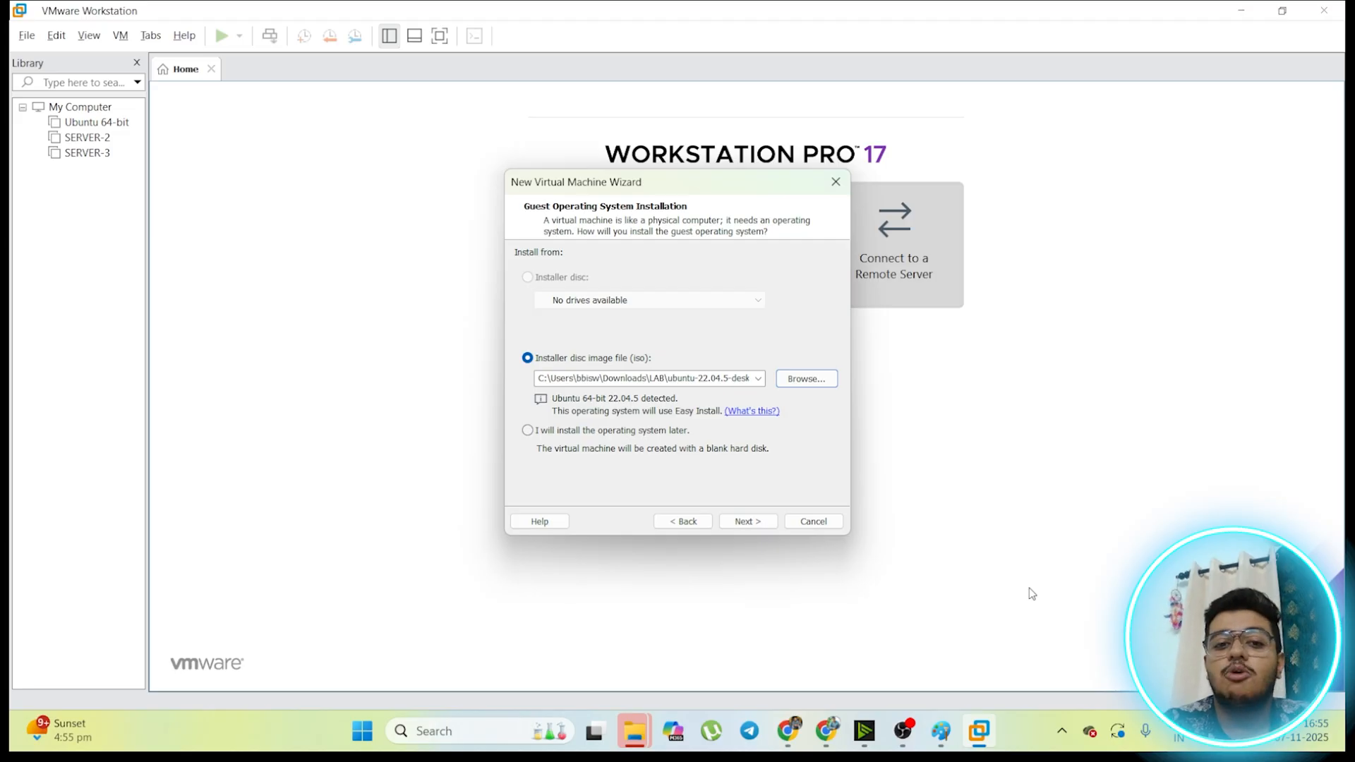
click(731, 526)
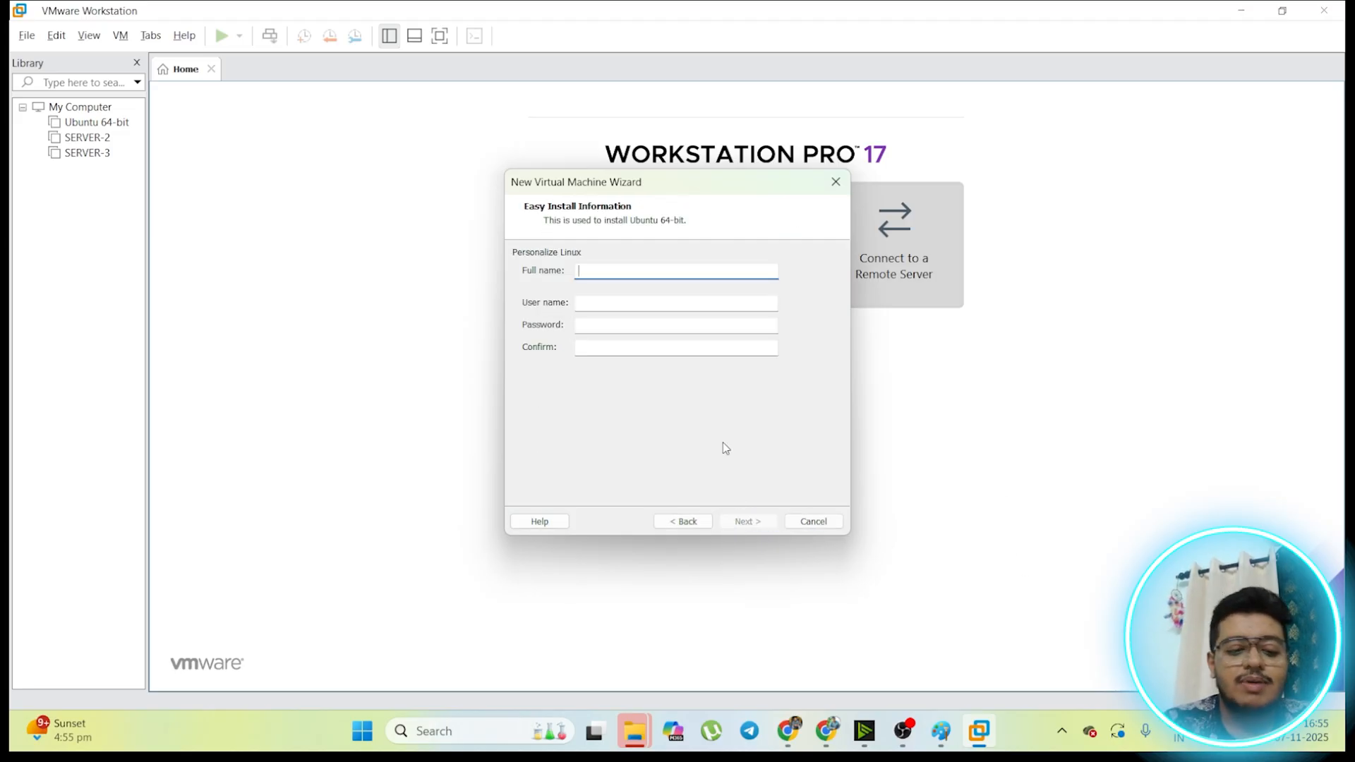
Step: Enter server4 as the full name in the Easy Install information
text(SER)
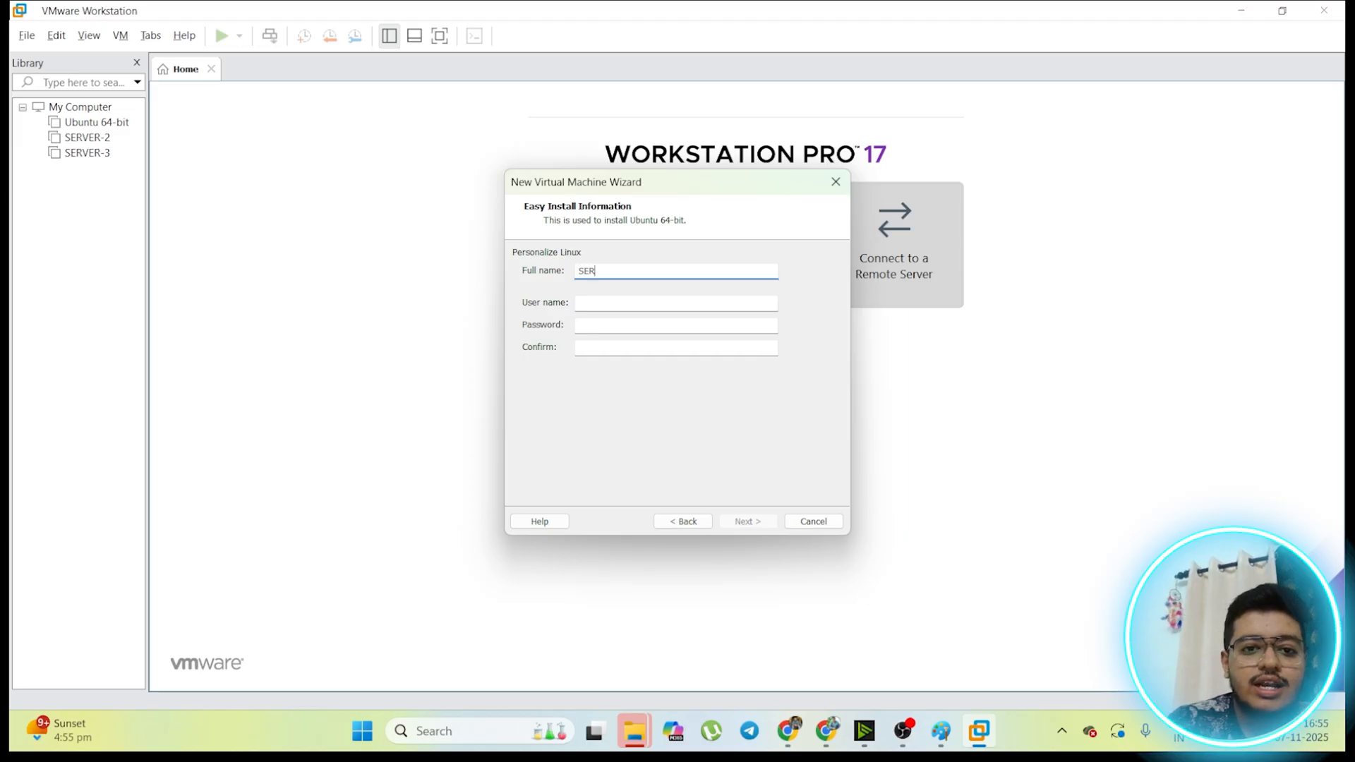
key(BackSpace)
text(ser)
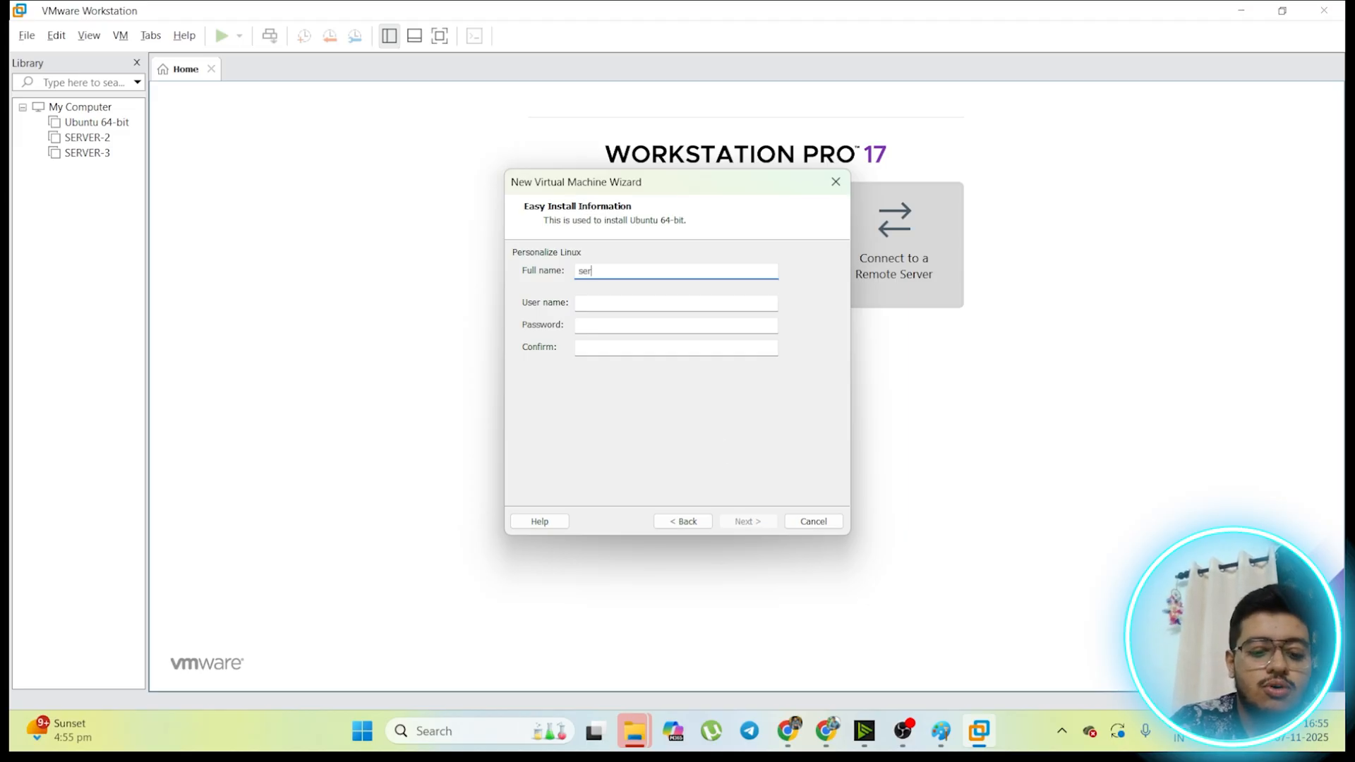
text(b)
key(BackSpace)
text(ver4)
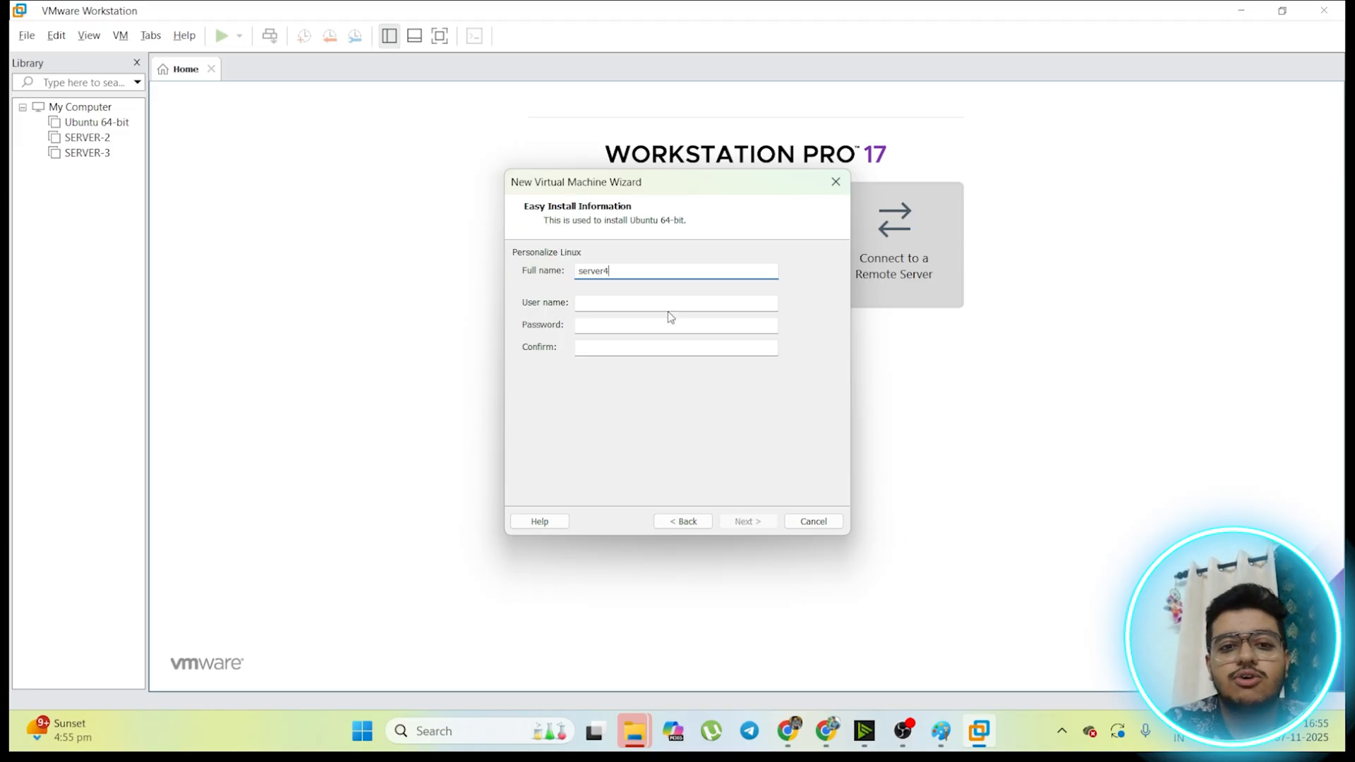
Step: Enter s4 as the user name and fill in the account password
click(668, 308)
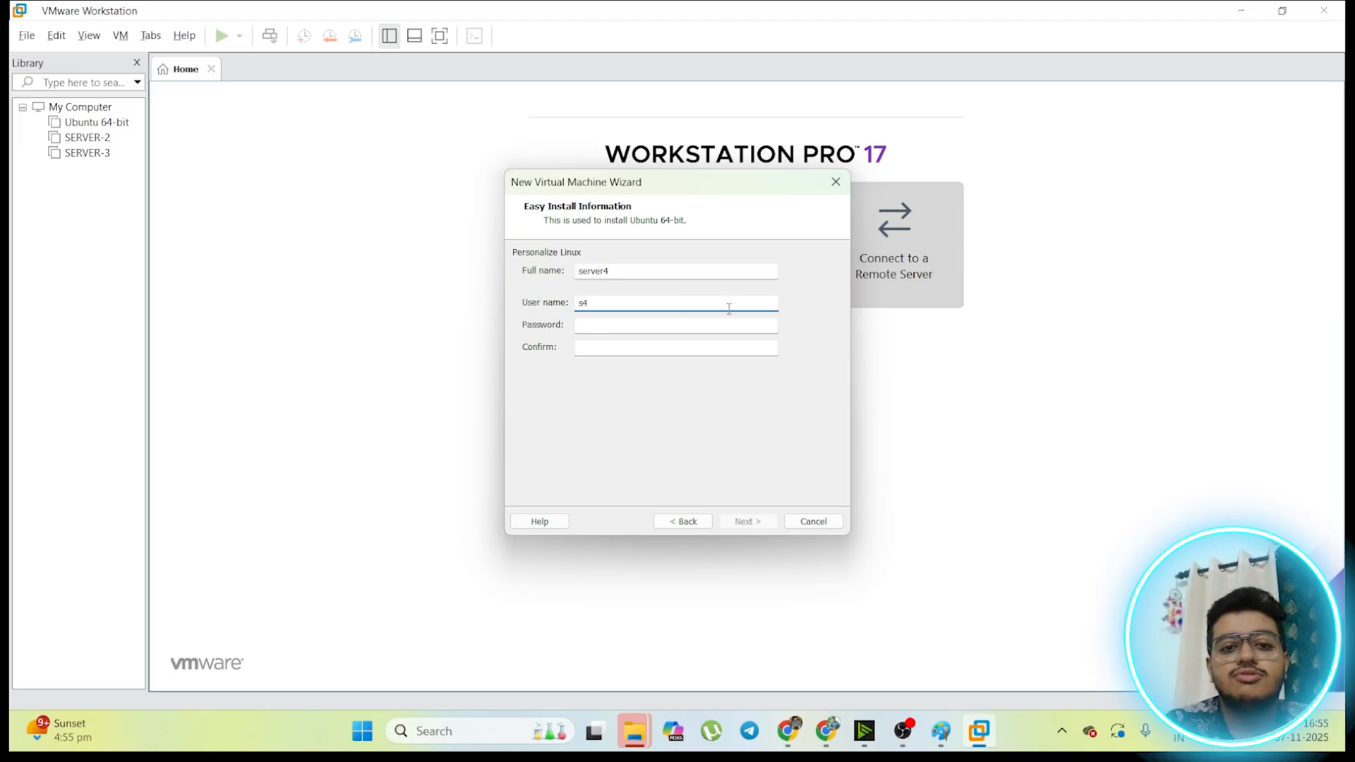
click(703, 324)
text(1)
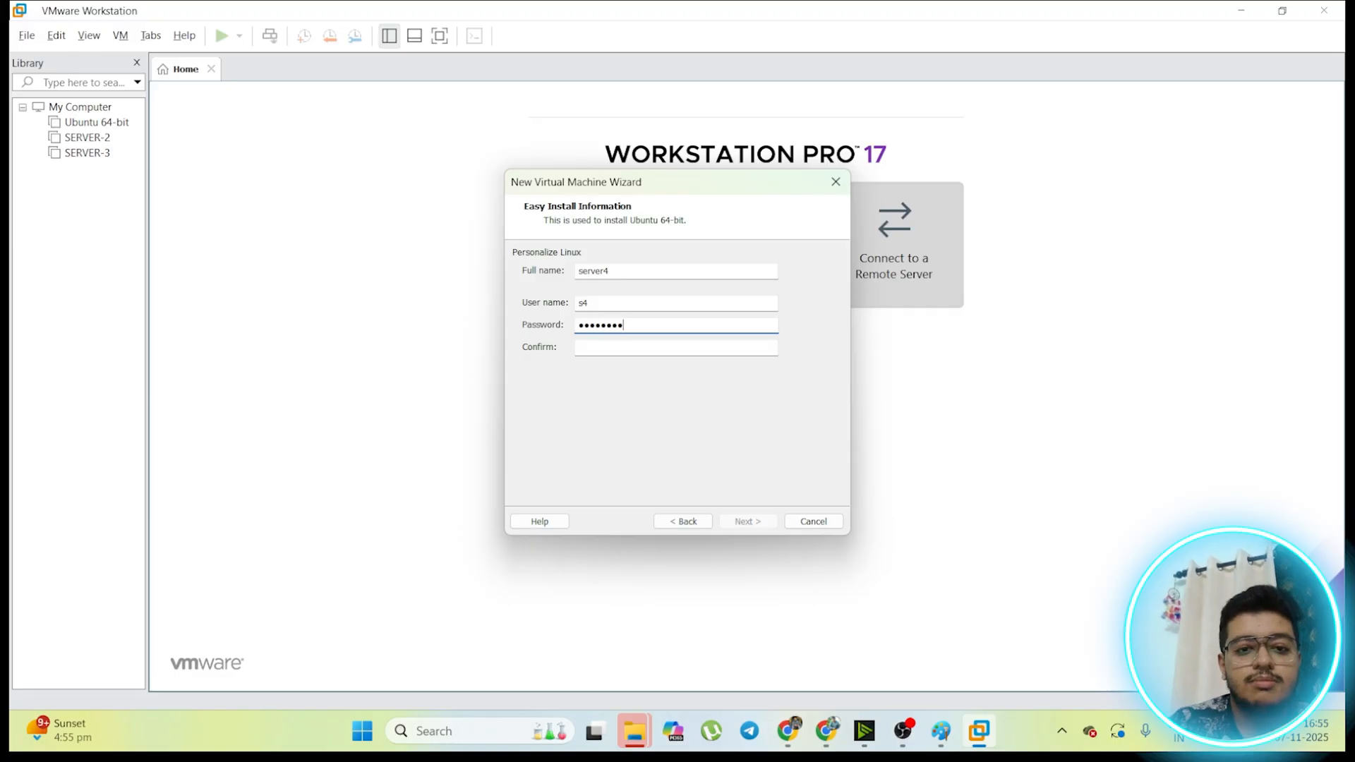
Step: Change the user name to server4, fill in the password confirmation, and continue to naming the virtual machine
click(652, 303)
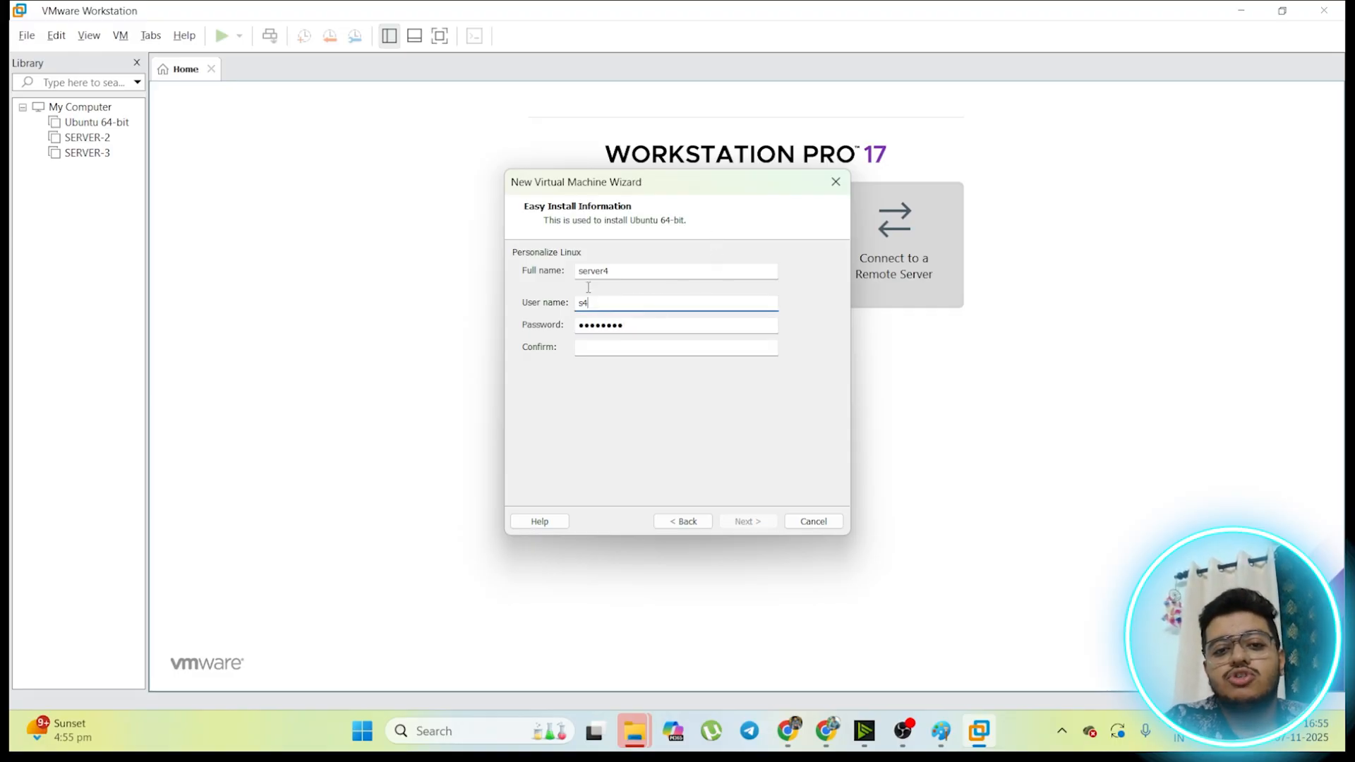
double_click(653, 304)
text(server)
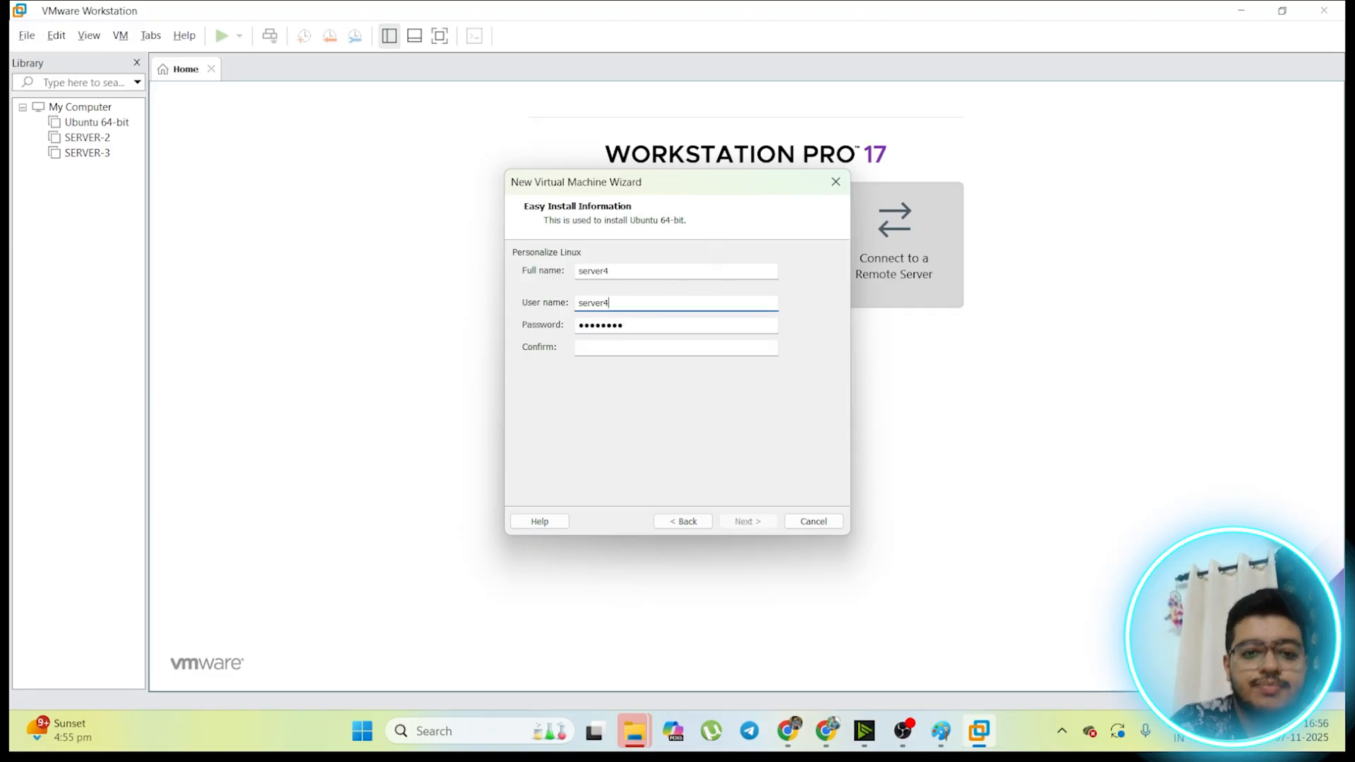
click(584, 345)
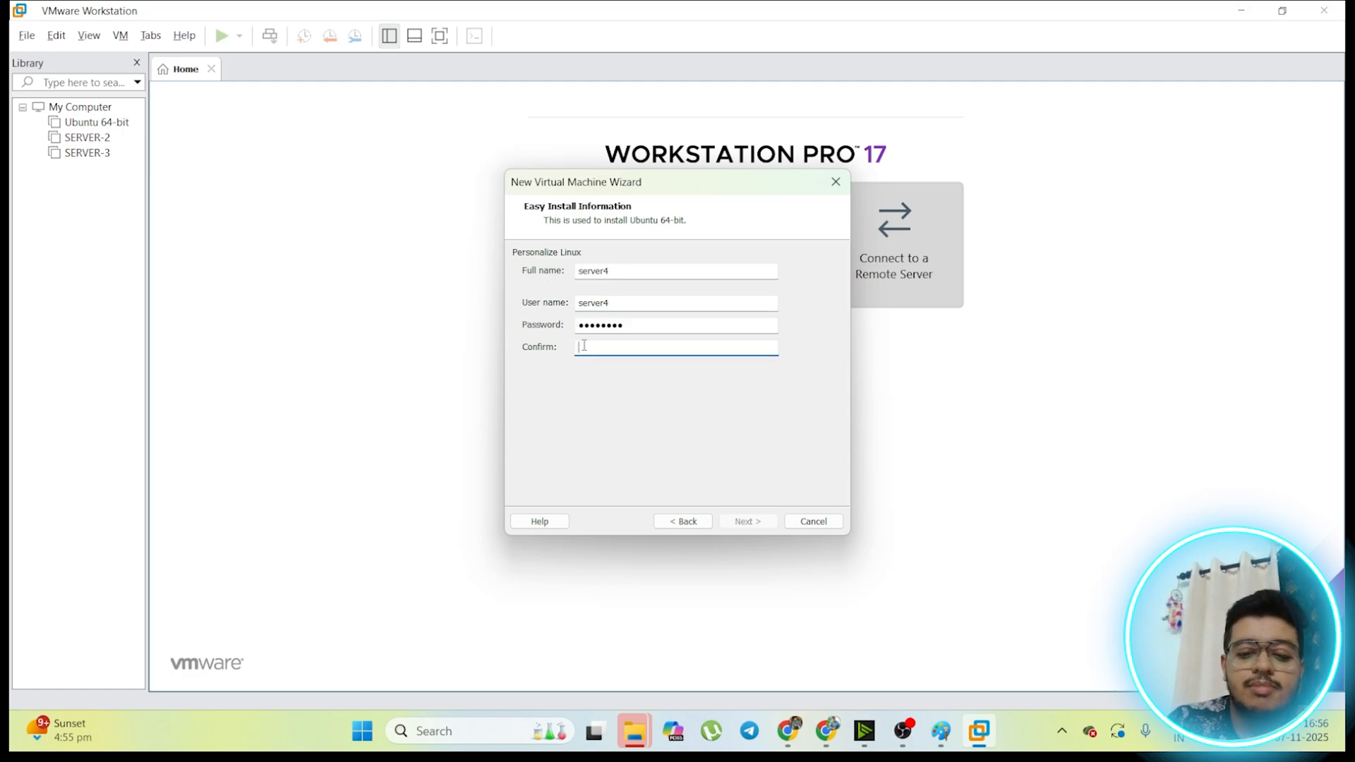
text(••••••••)
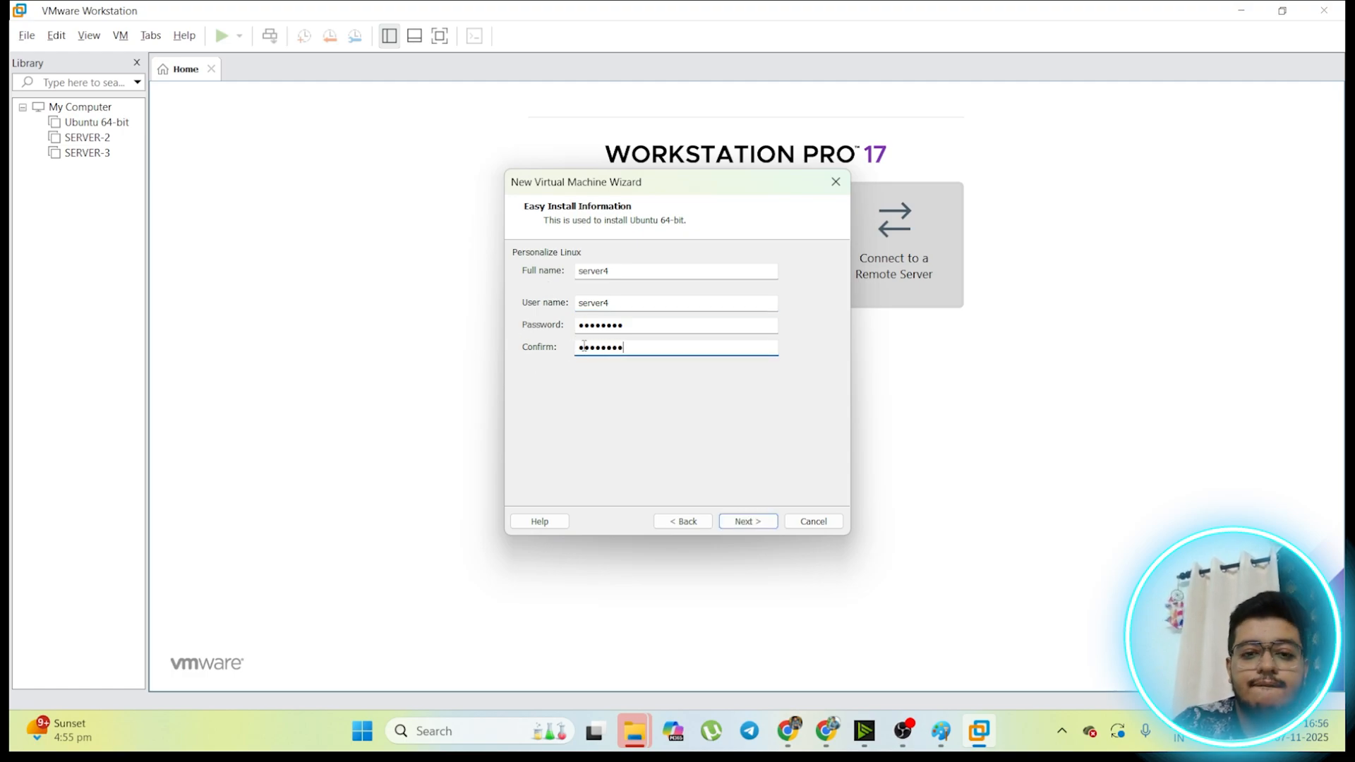
click(754, 523)
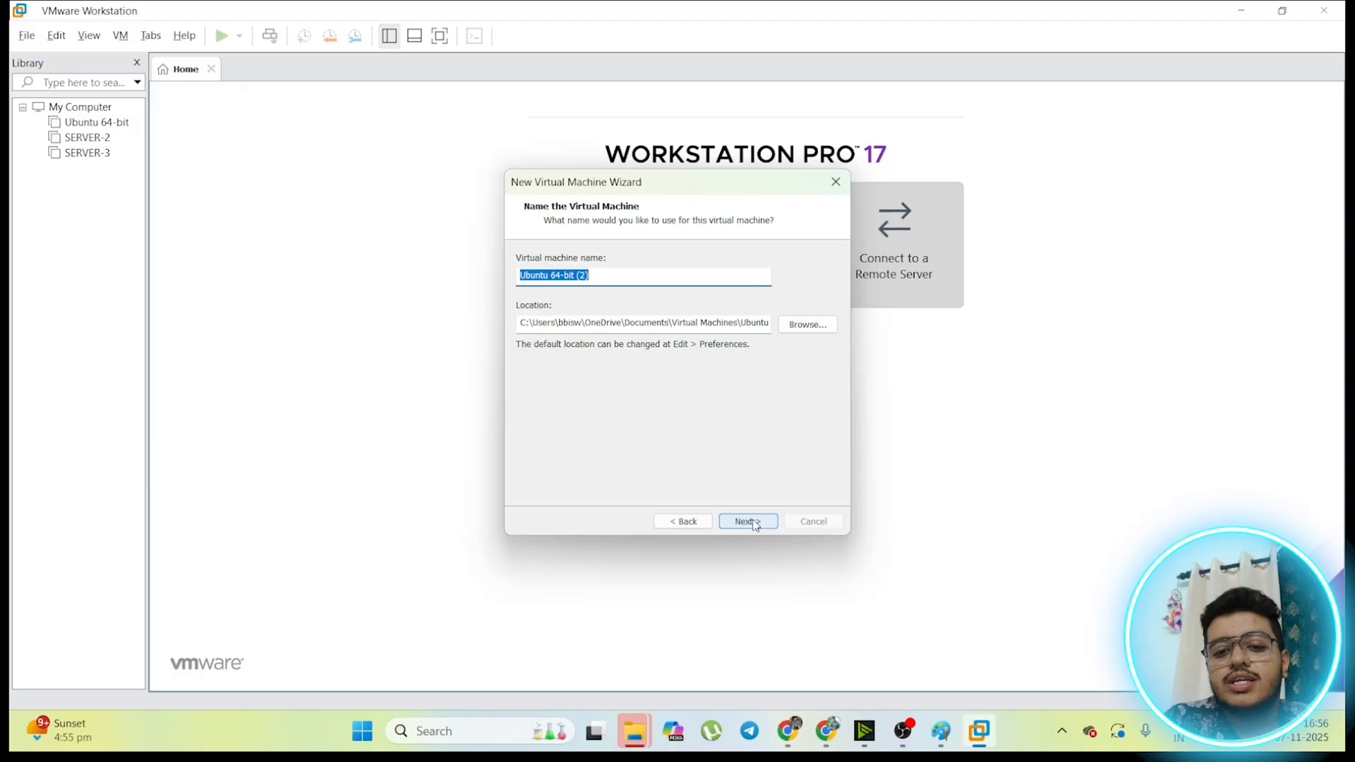
Step: Name the virtual machine SERVER-4, keep its default location, and continue to the processor configuration
double_click(675, 273)
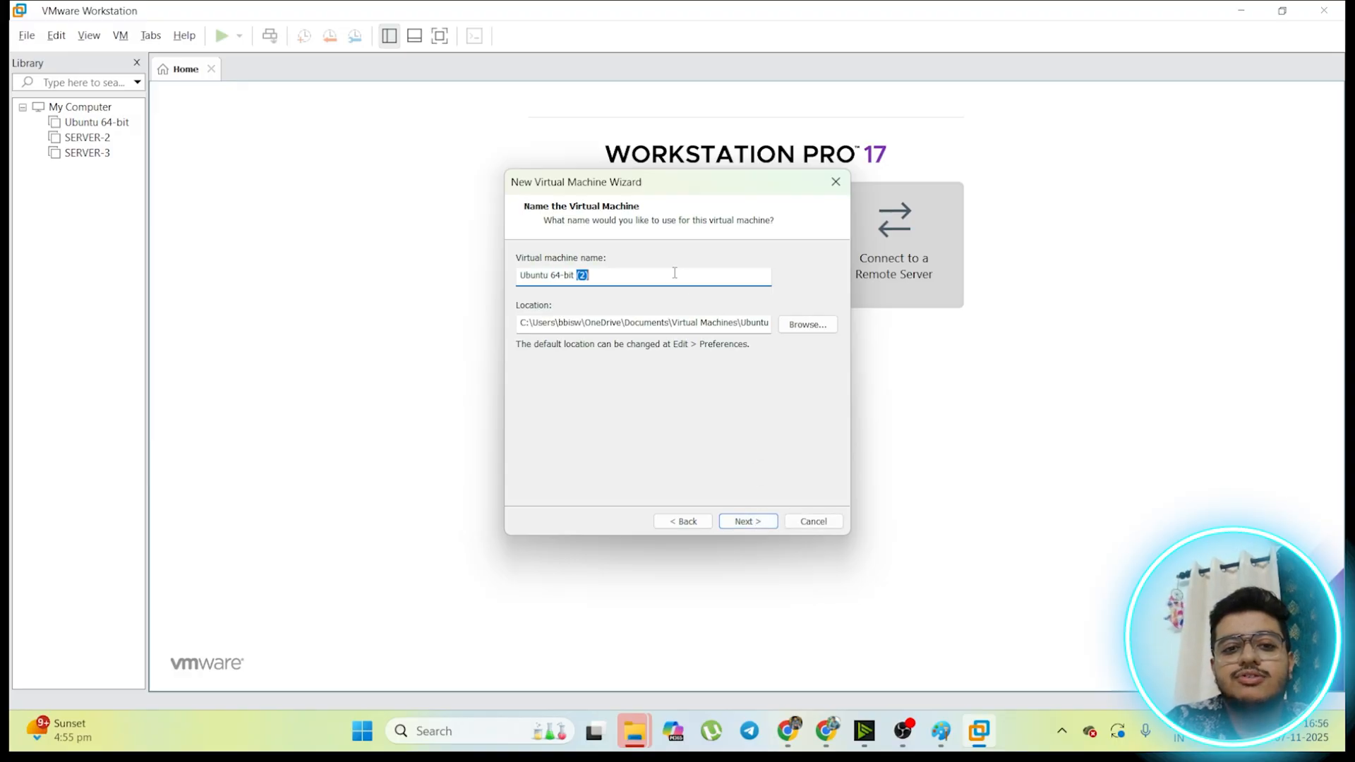
drag(675, 273, 254, 239)
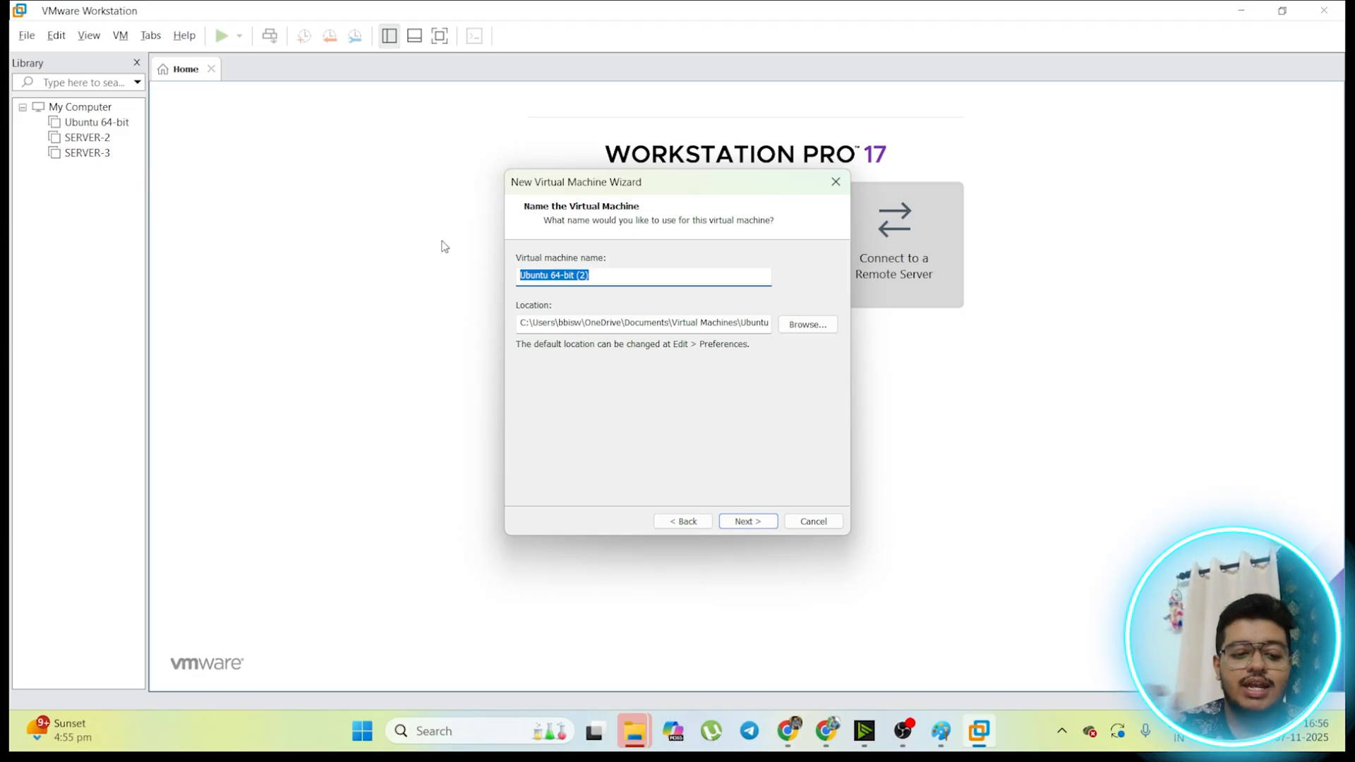
text(SERVER)
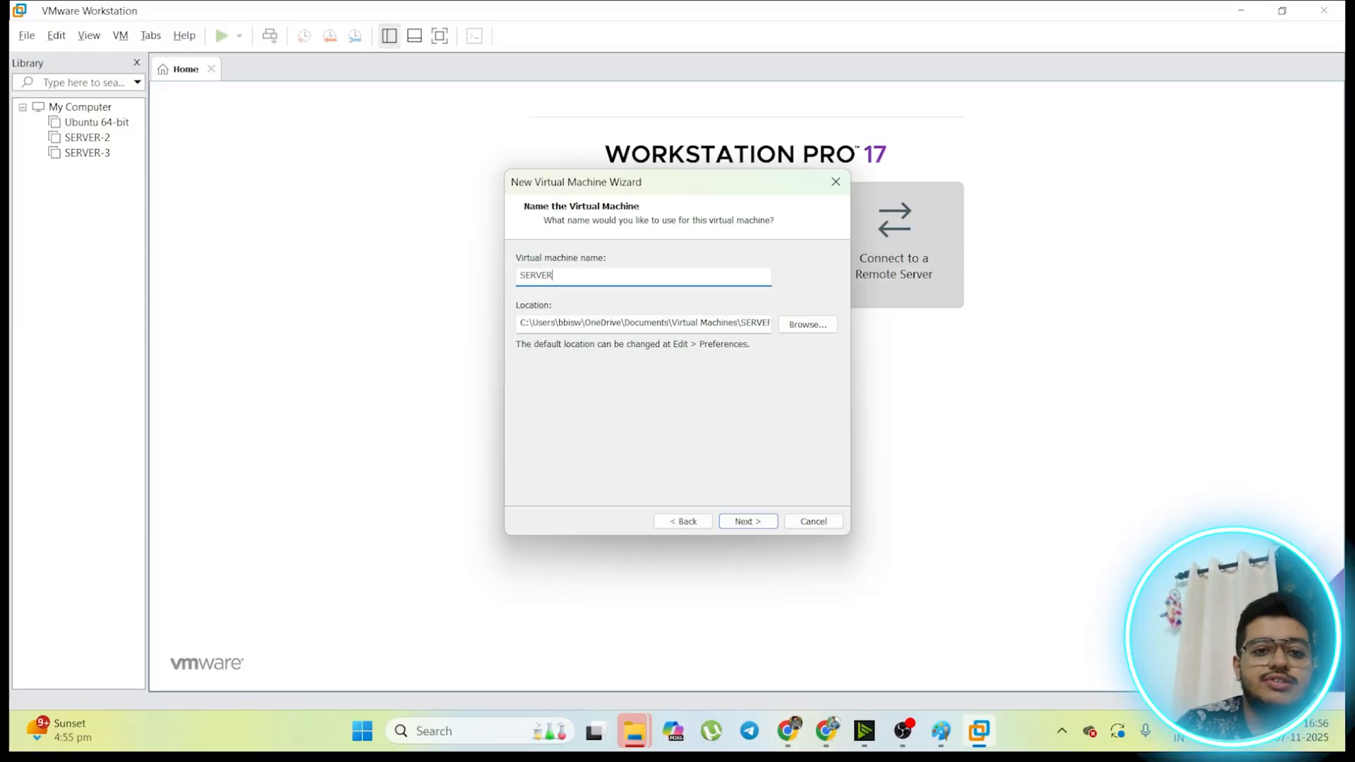
text(4)
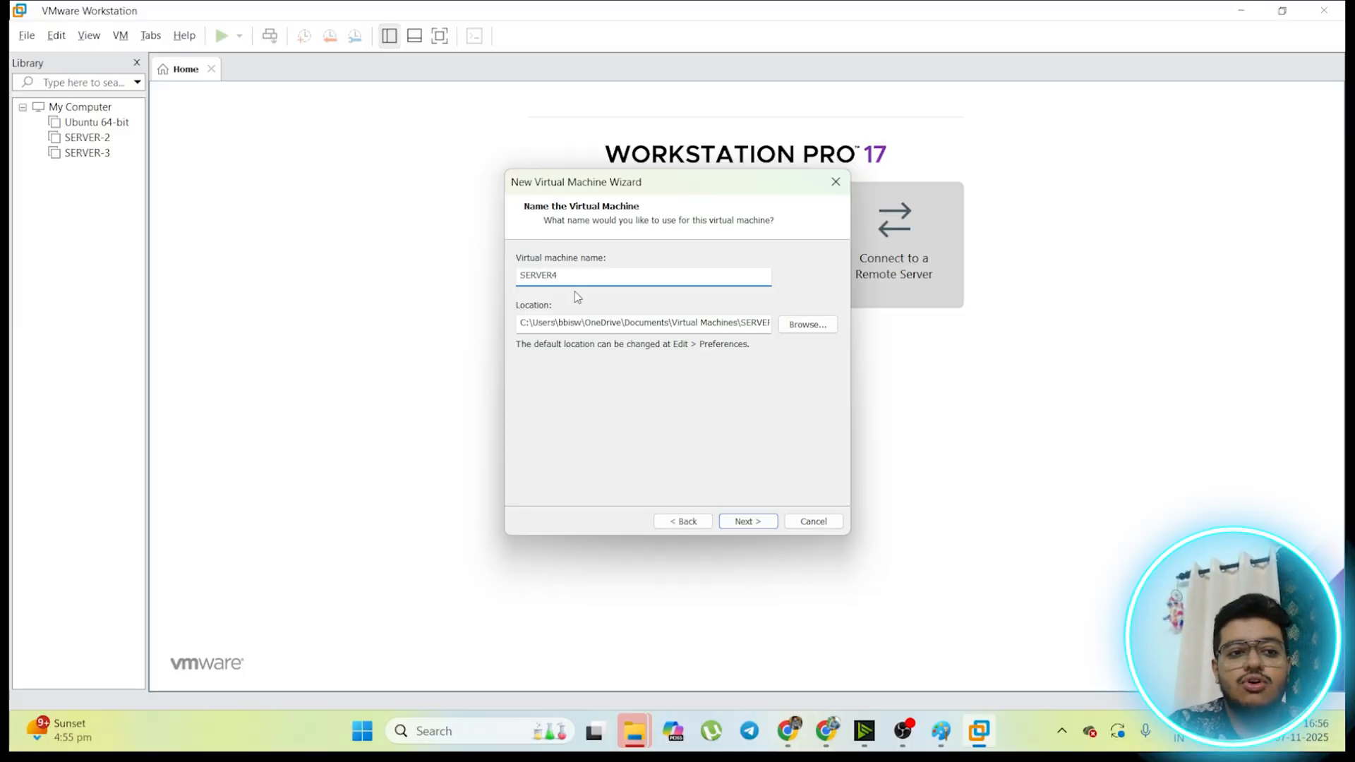
click(749, 521)
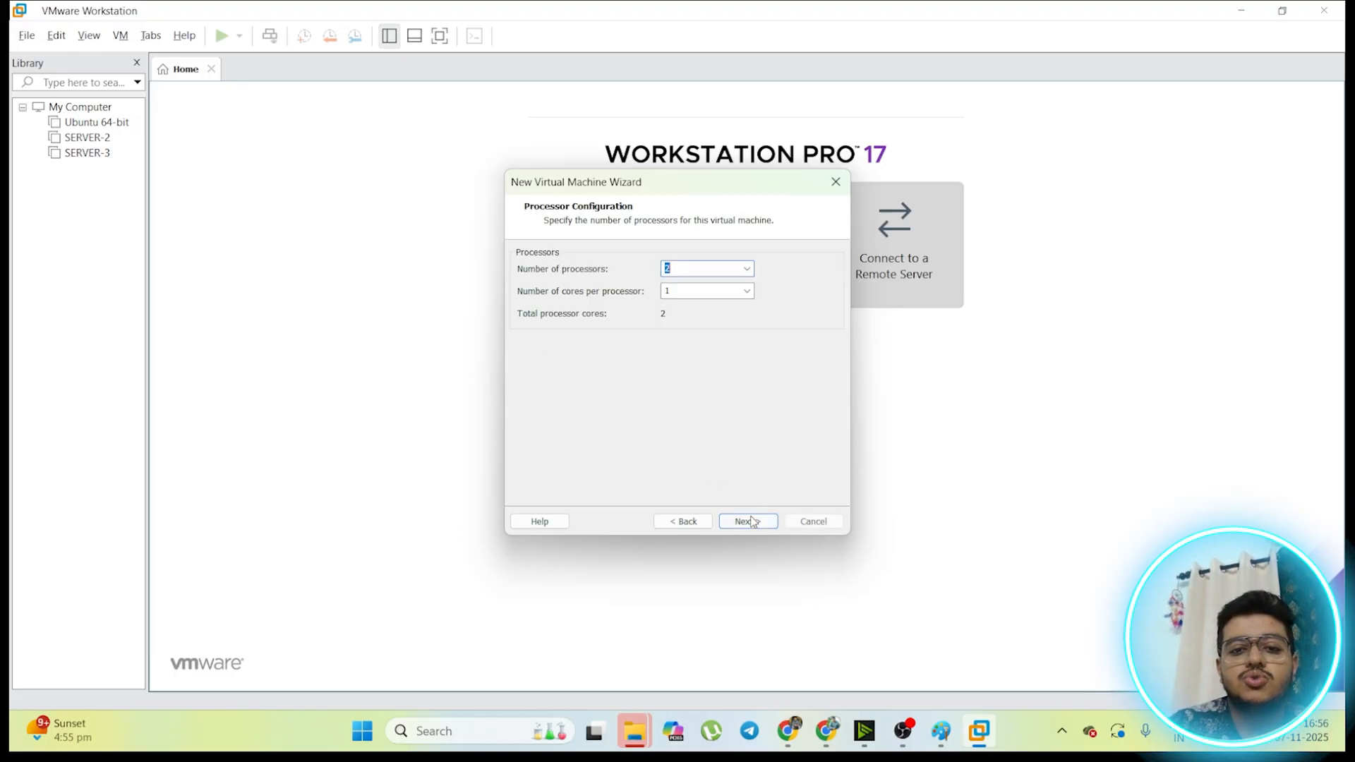
Step: Set two cores per processor with two processors, and accept 4096 MB of memory for the virtual machine
click(747, 291)
click(720, 316)
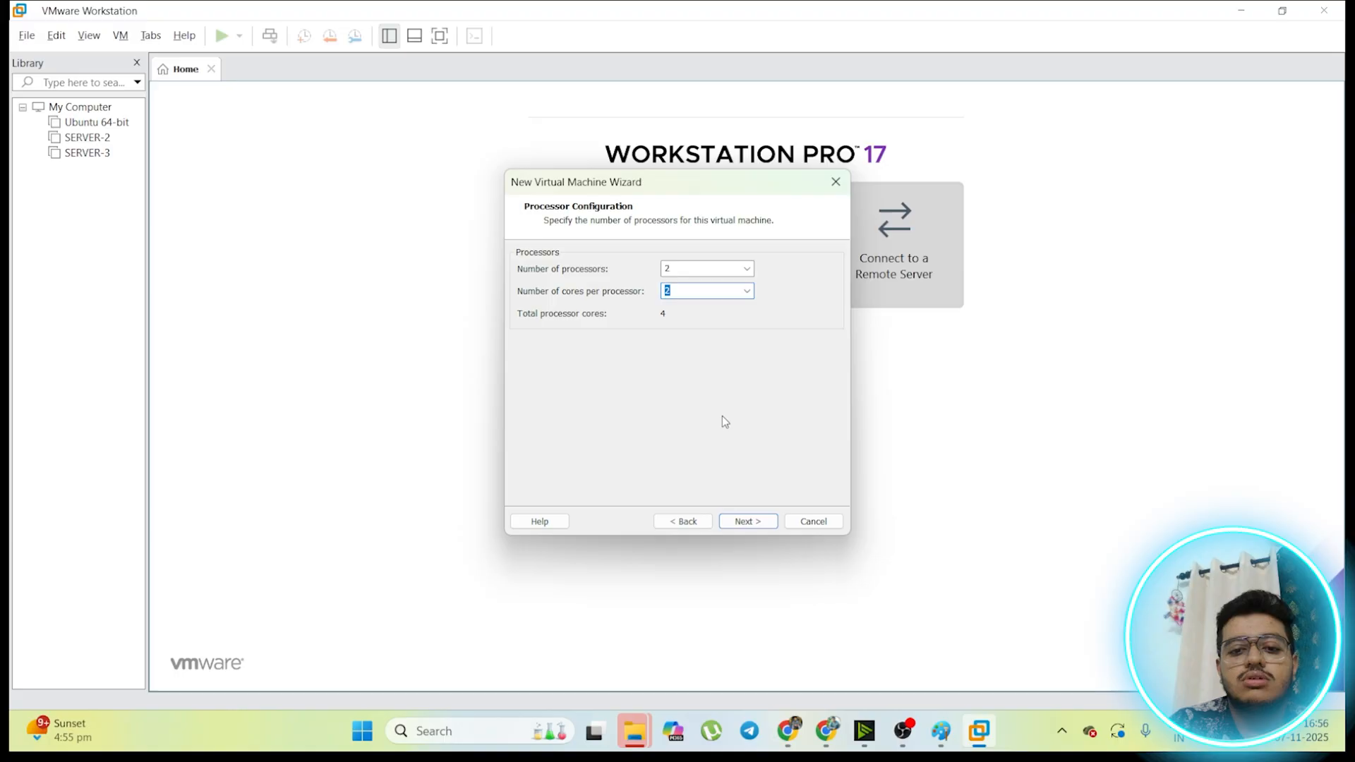
click(744, 522)
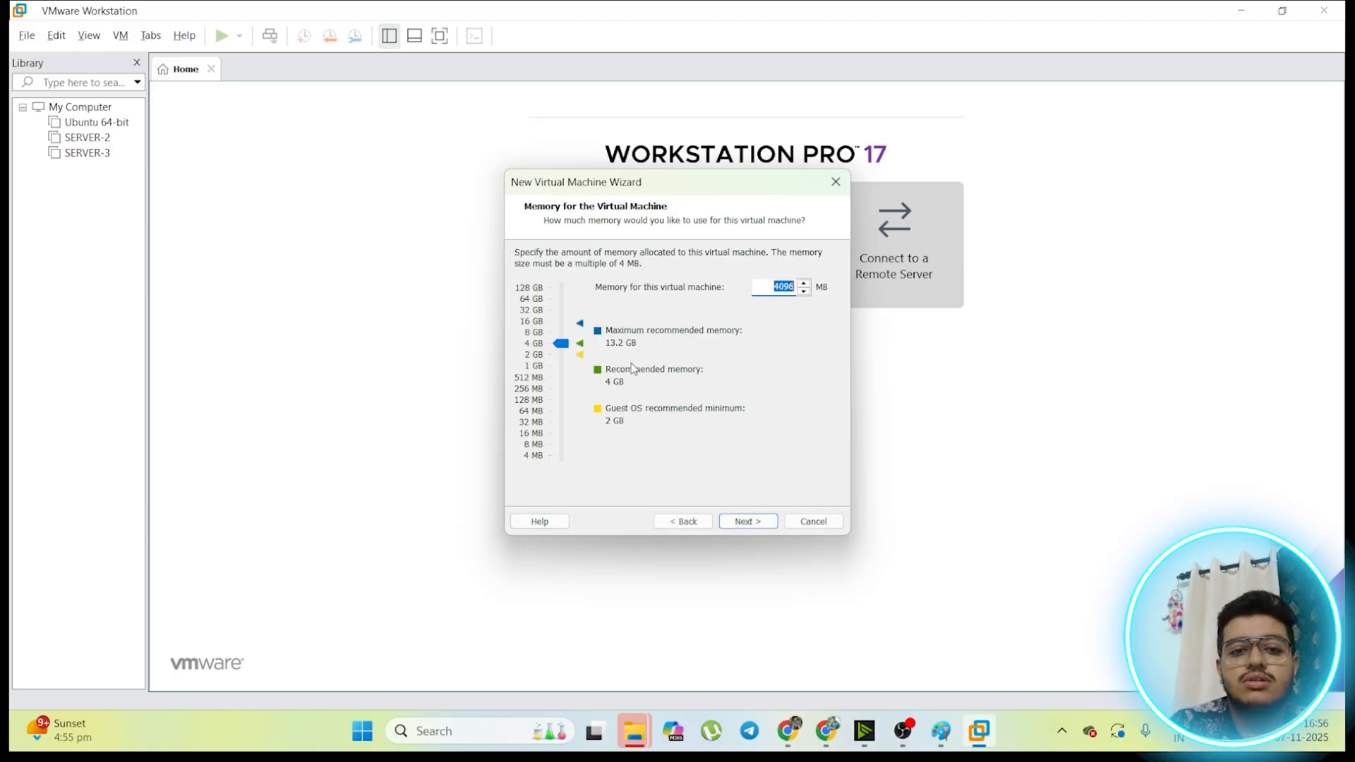
click(749, 522)
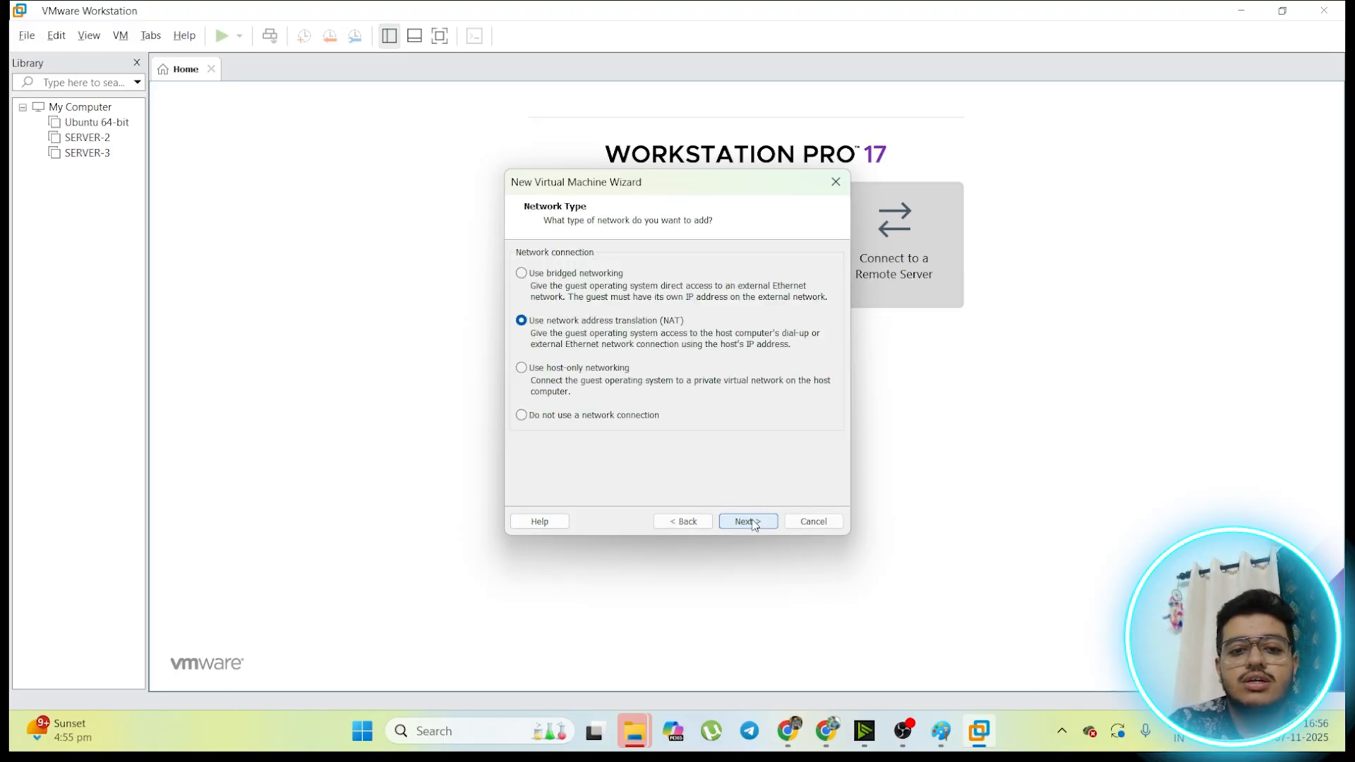
Step: Accept network address translation (NAT) as the network type and the option to create a new virtual disk
click(752, 523)
click(748, 522)
click(748, 522)
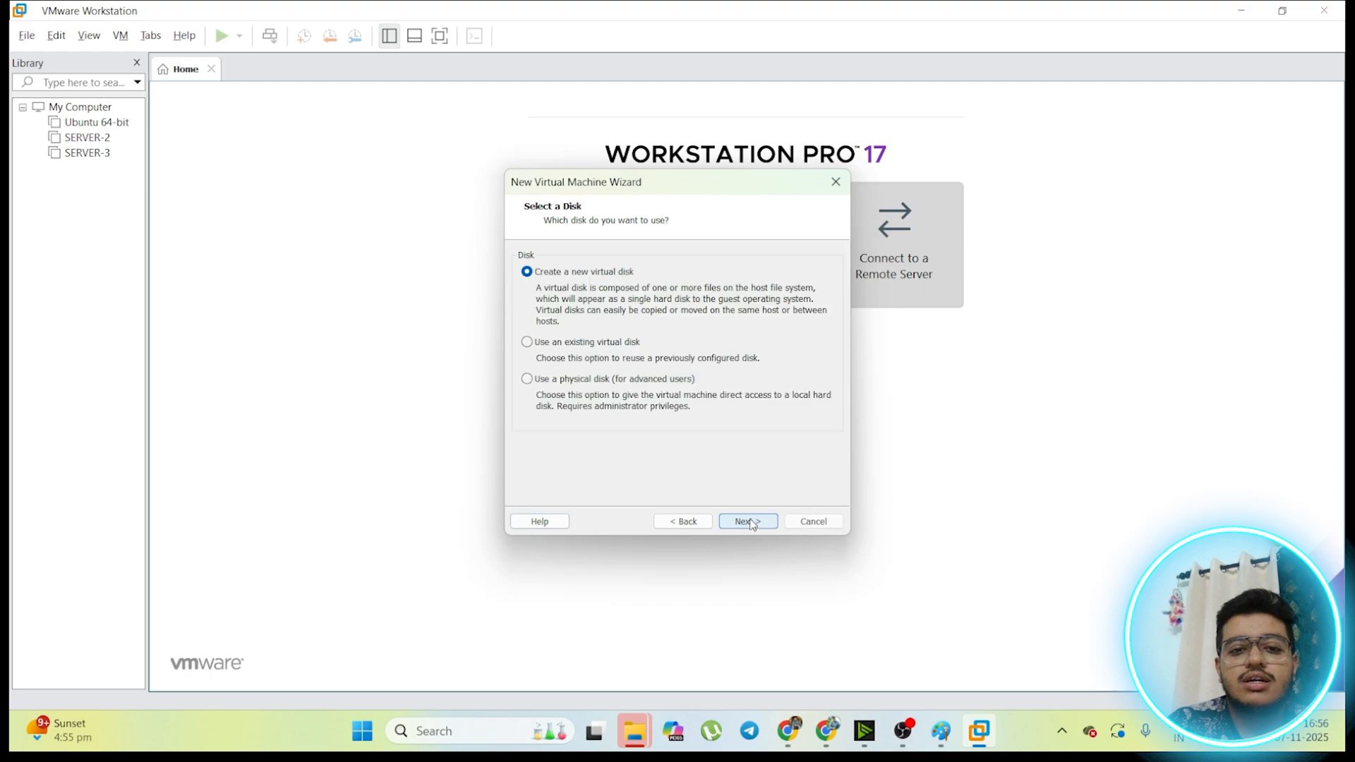
click(747, 522)
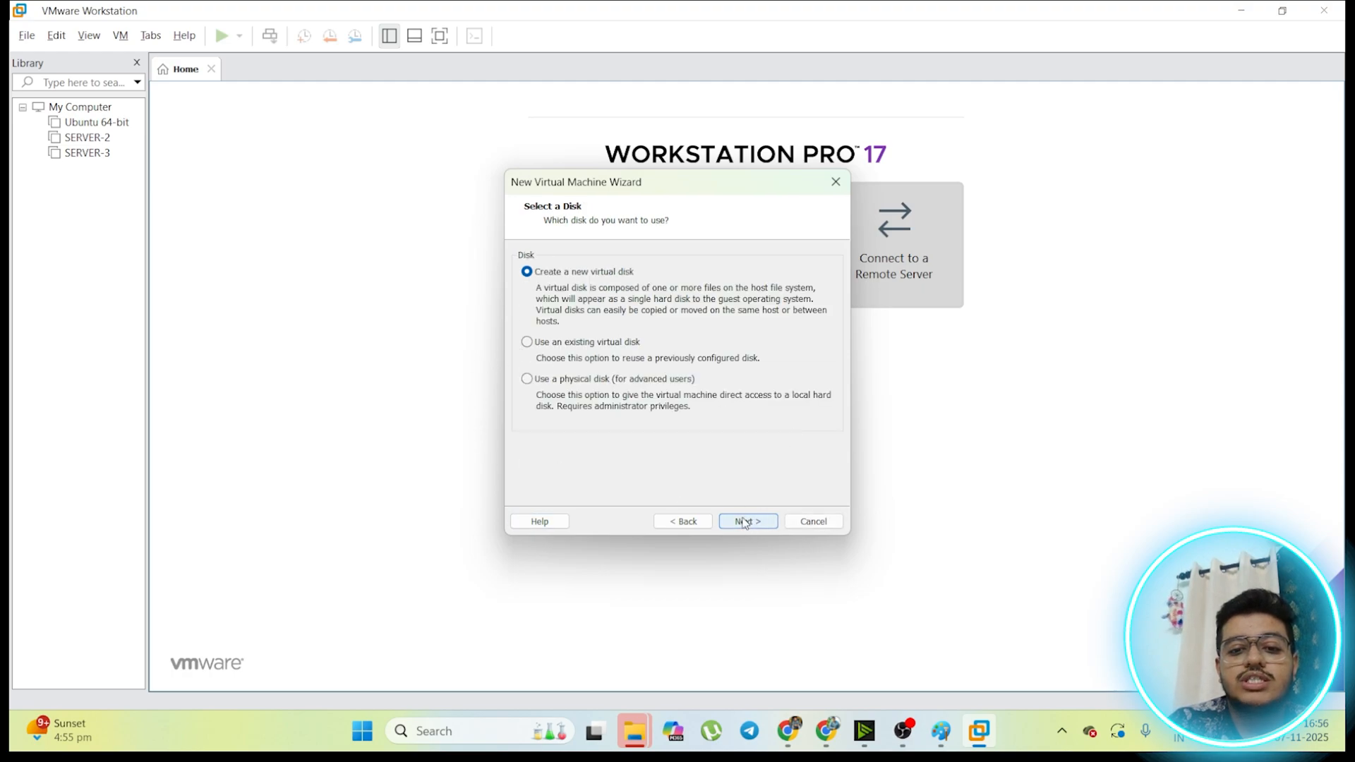
Step: Store the 20 GB virtual disk as a single file named SERVER-4.vmdk and finish creating the virtual machine
click(655, 402)
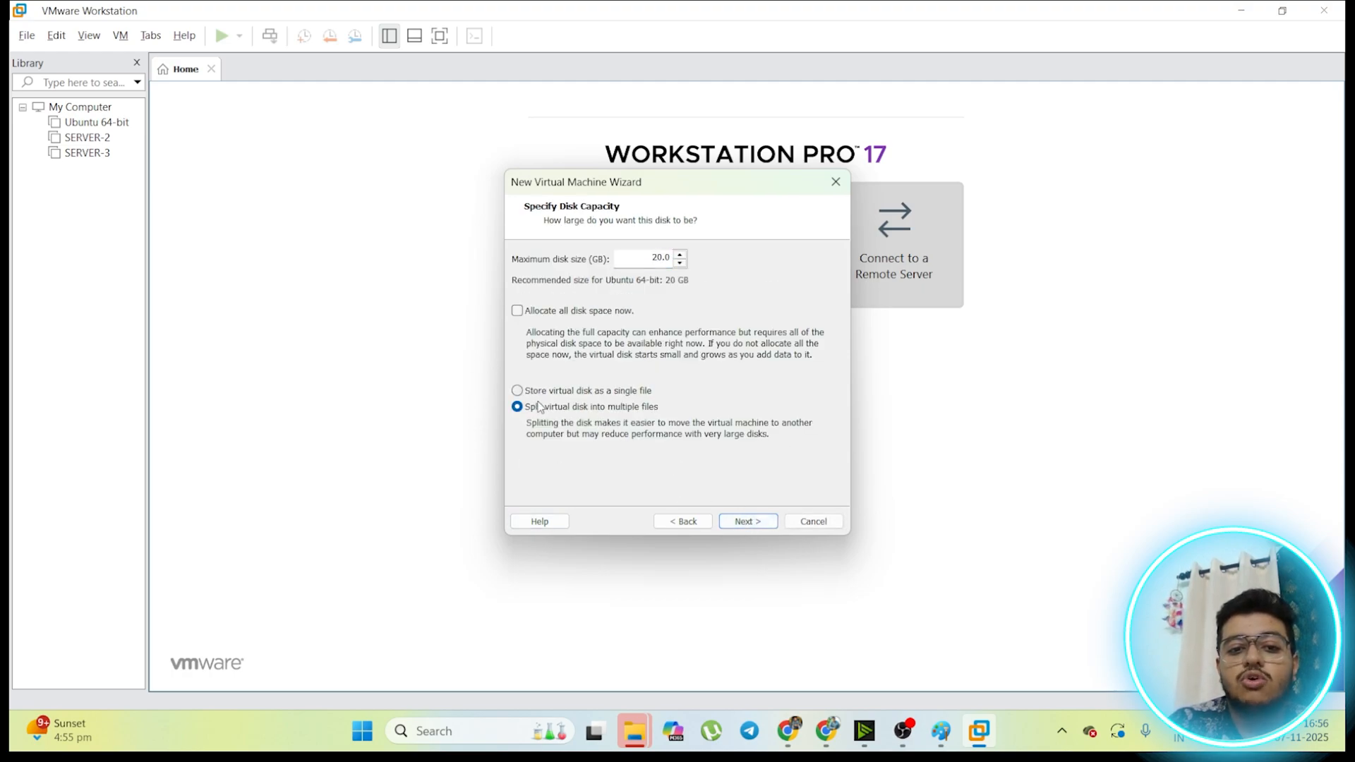
click(554, 391)
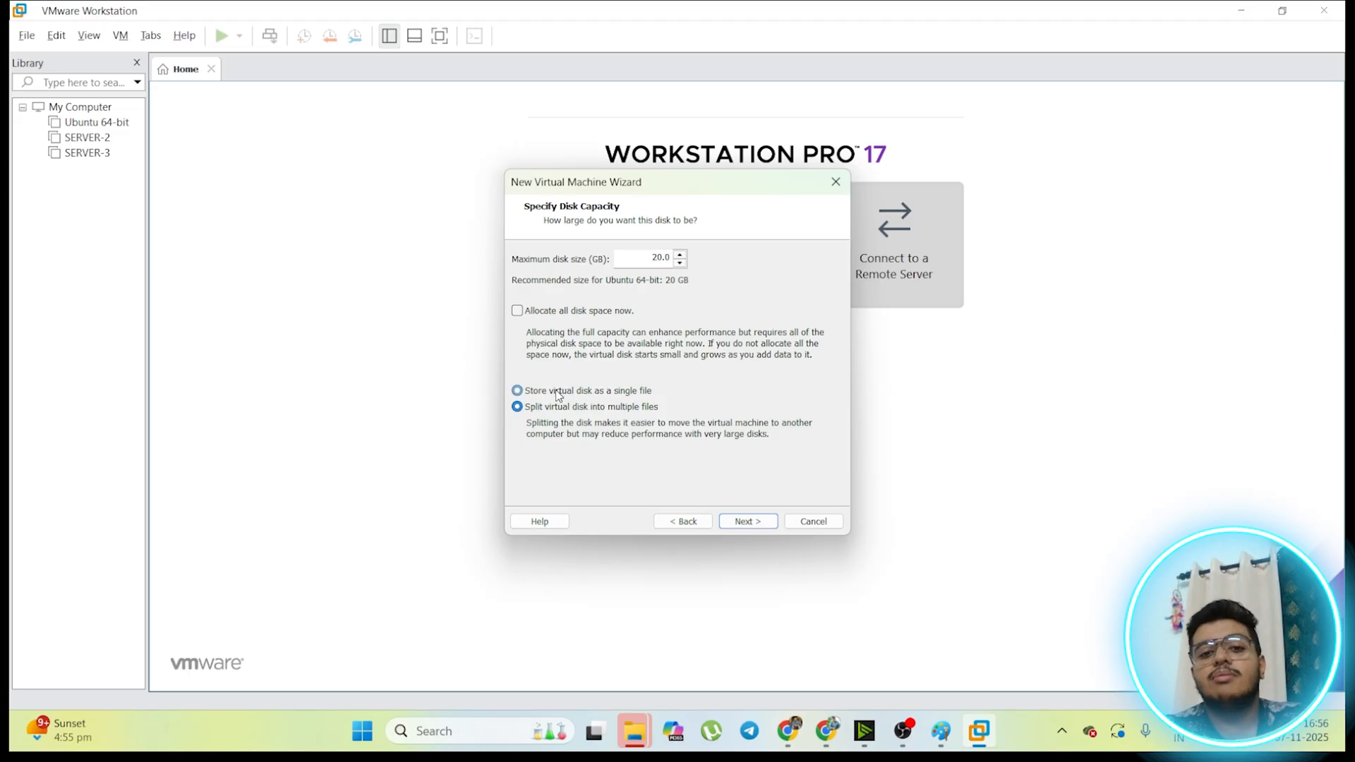
click(747, 522)
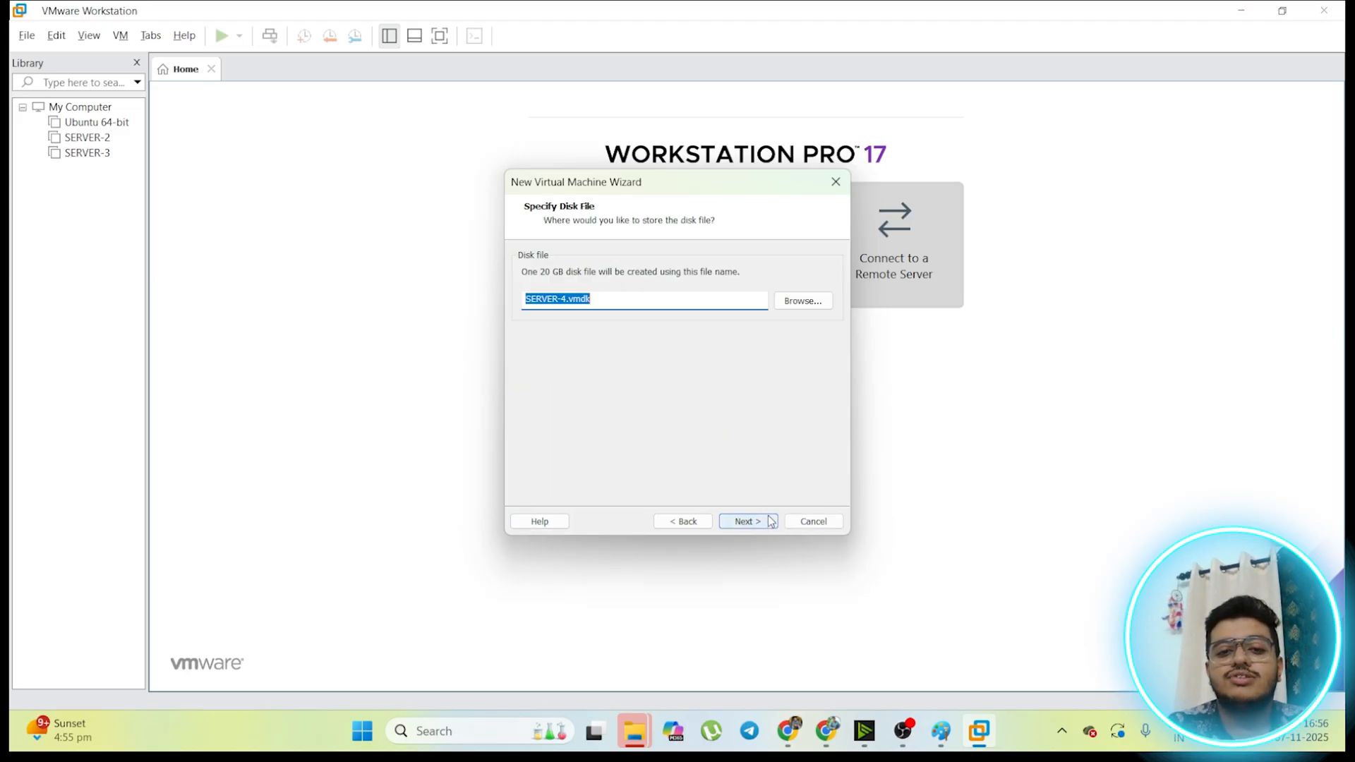
click(765, 522)
click(748, 521)
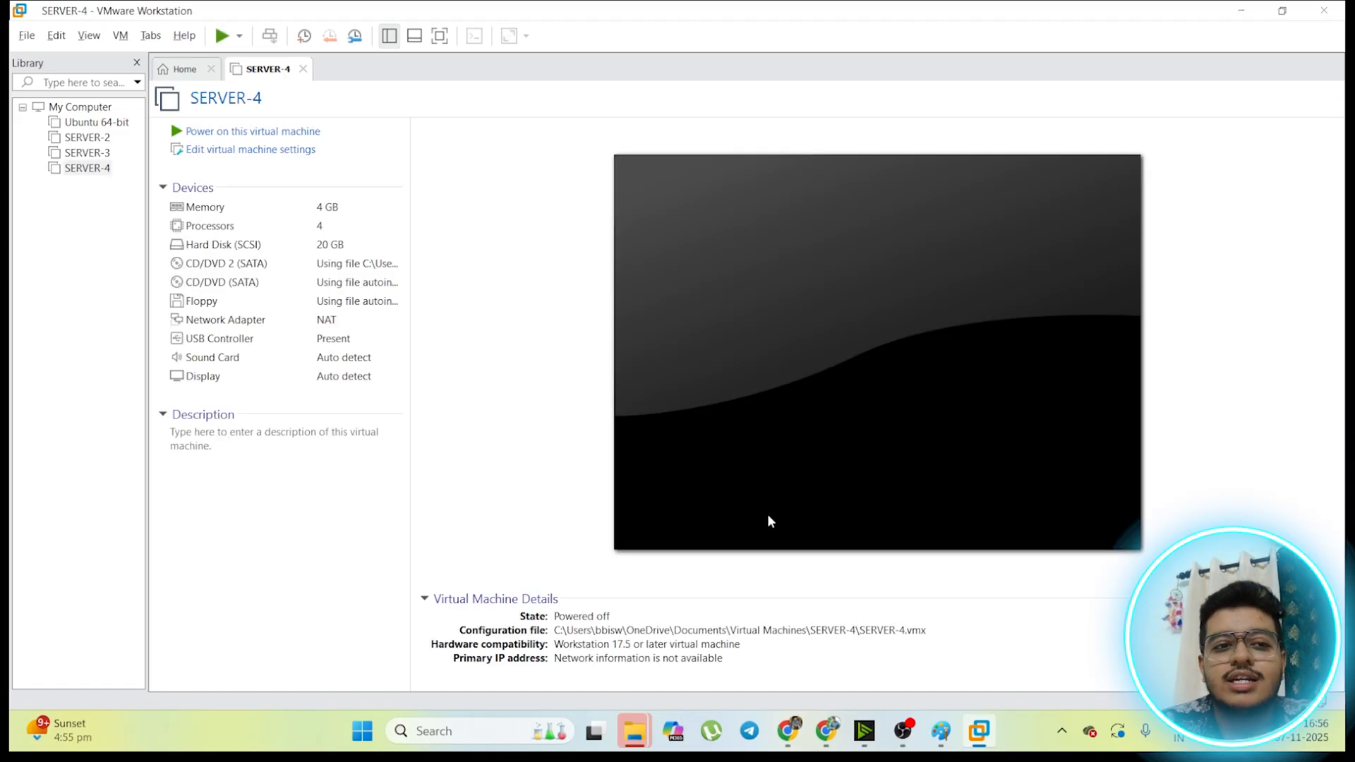
click(768, 514)
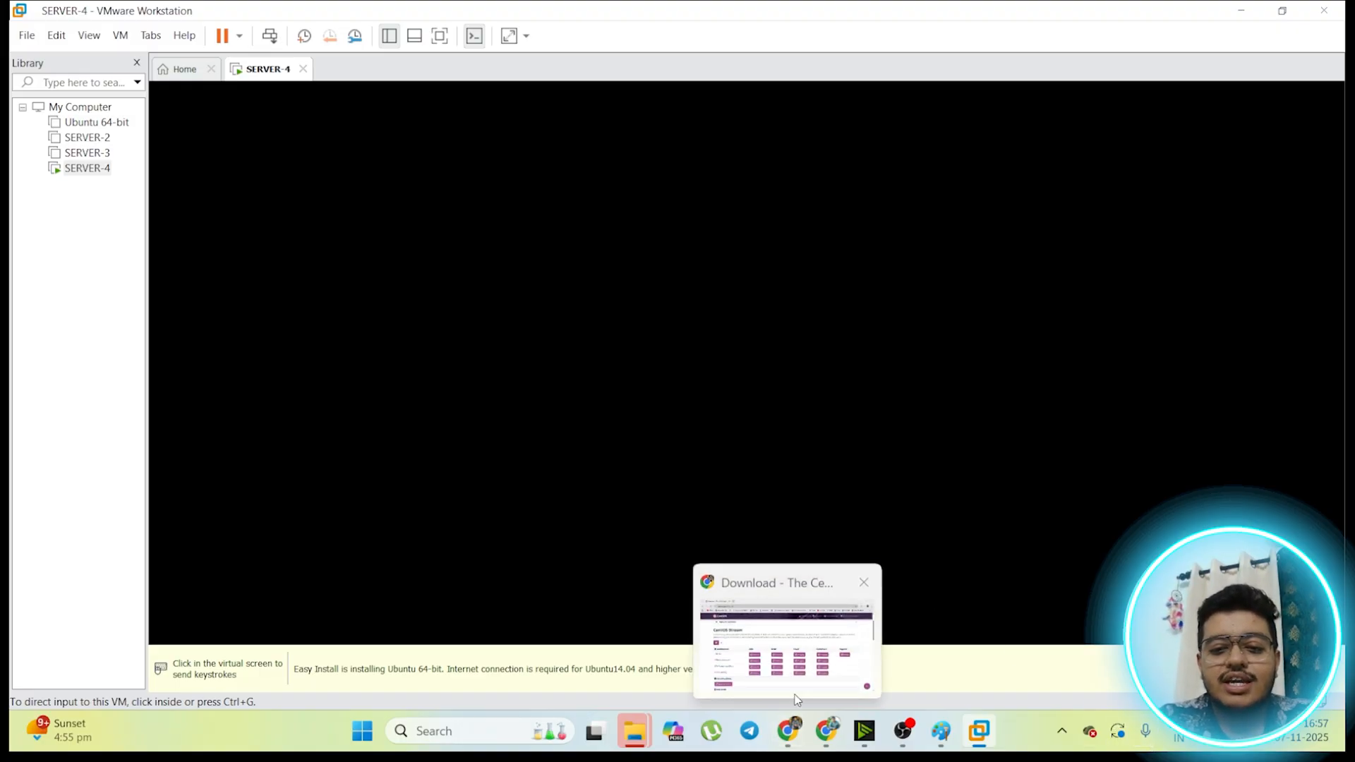
Step: Switch to Chrome and examine the CentOS Stream 10 download page, including its address, architectures and ISO mirrors
click(788, 732)
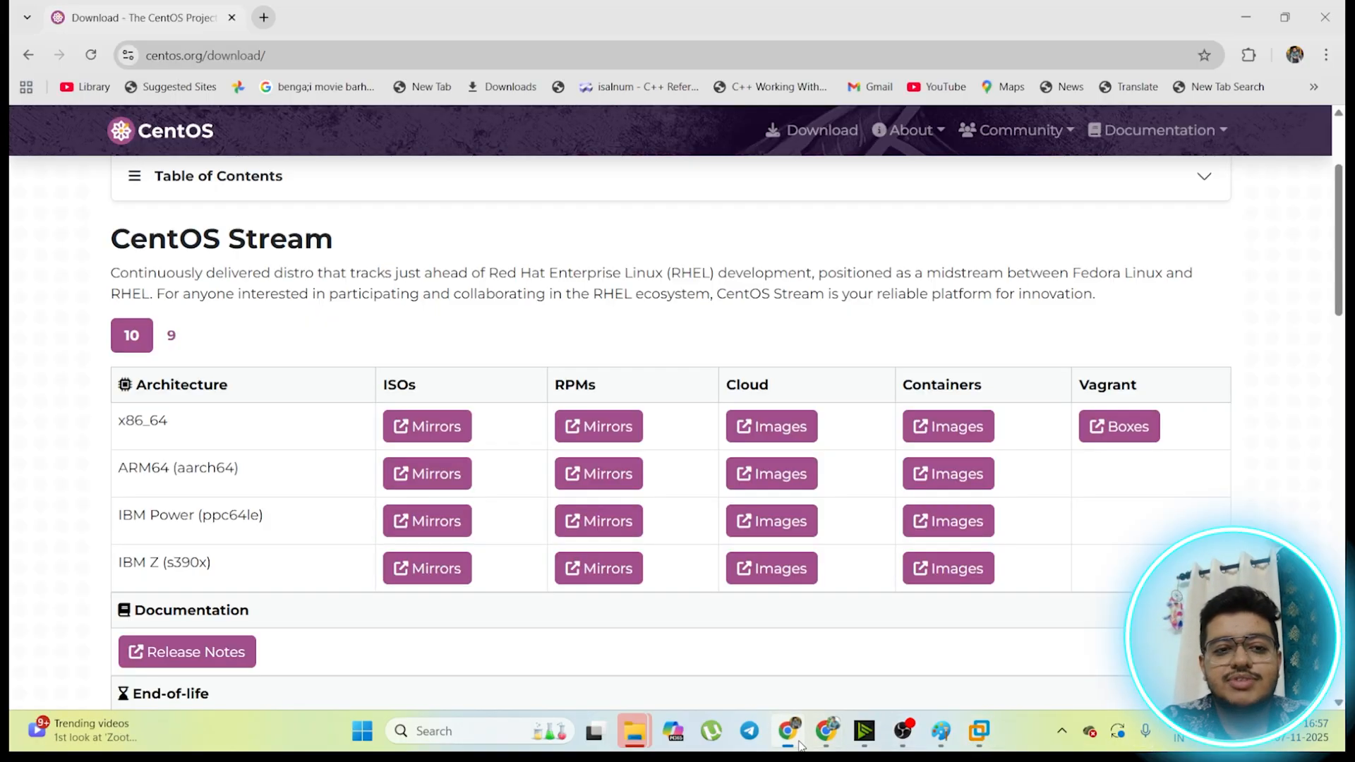
click(275, 53)
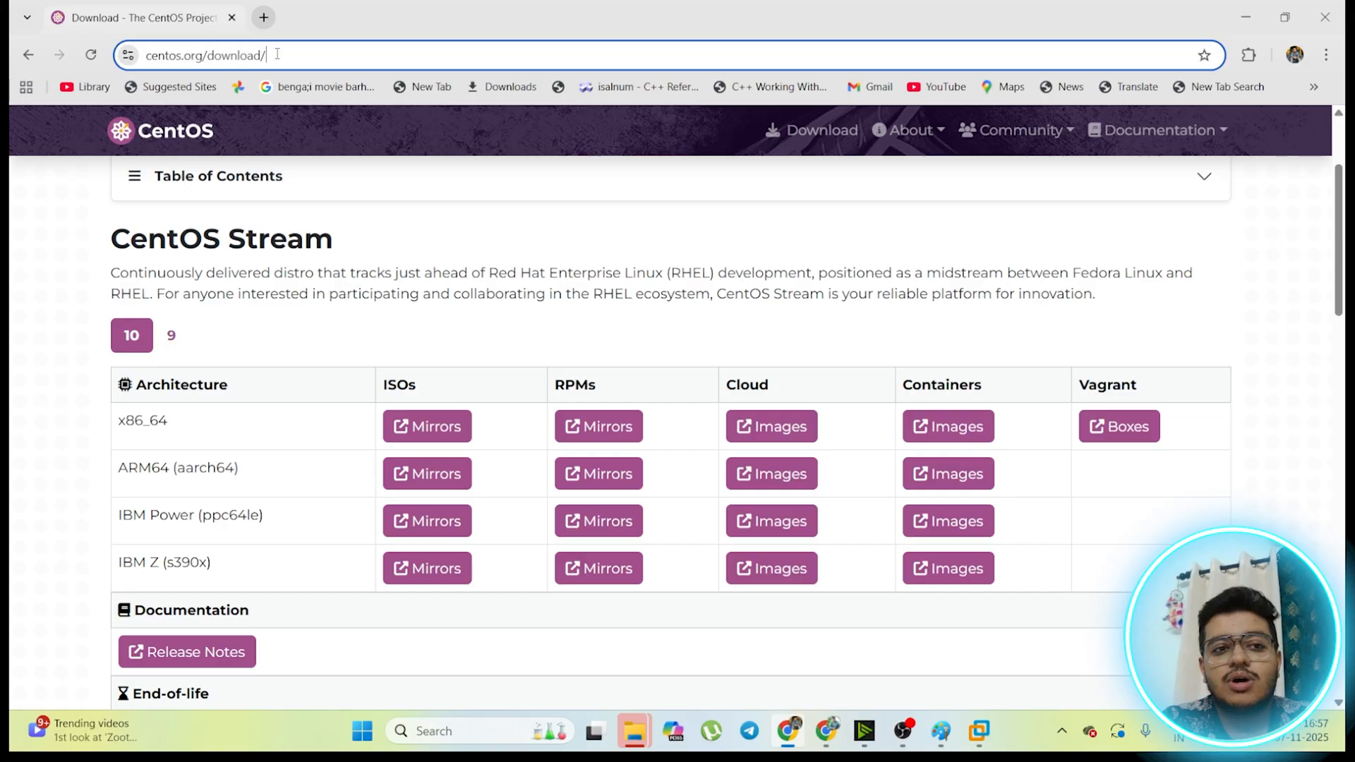
scroll(122, 405, down, 1)
scroll(122, 405, down, 2)
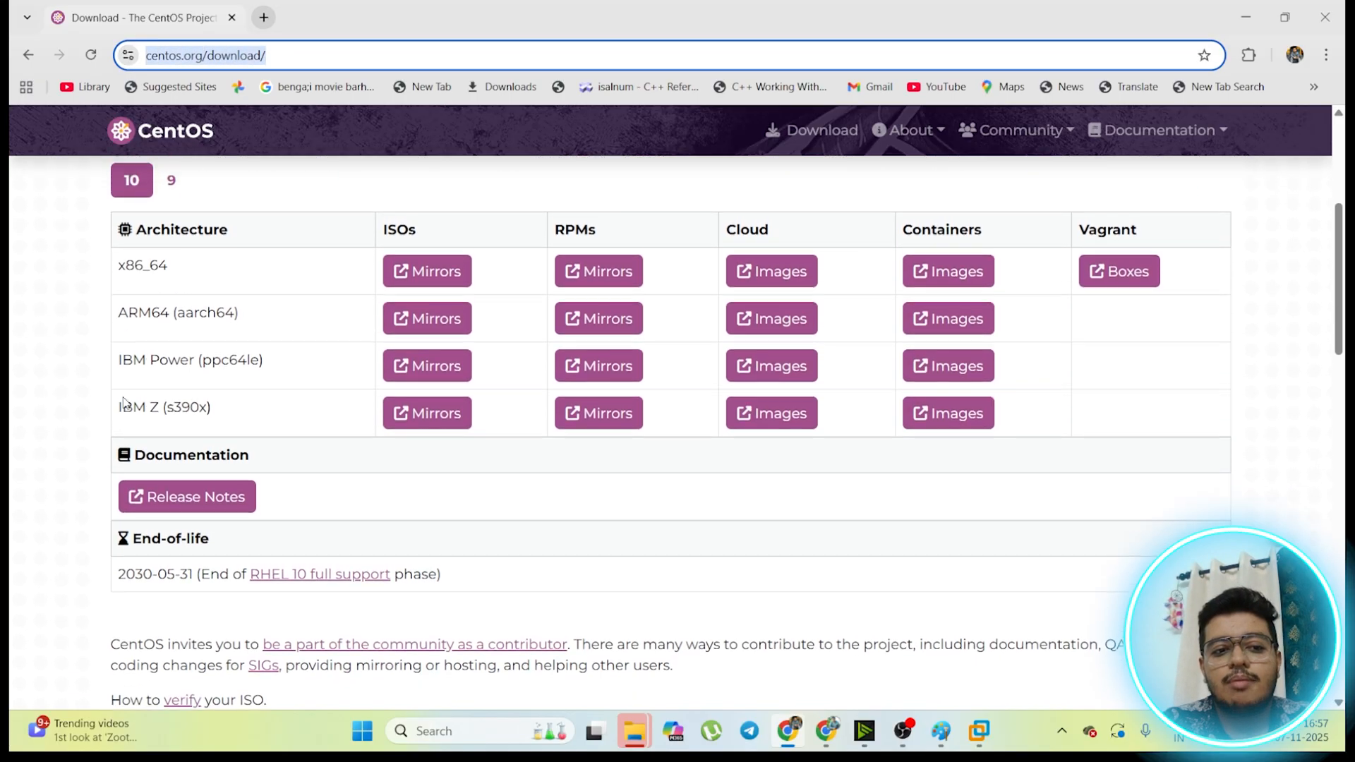
scroll(122, 404, up, 1)
drag(173, 337, 142, 336)
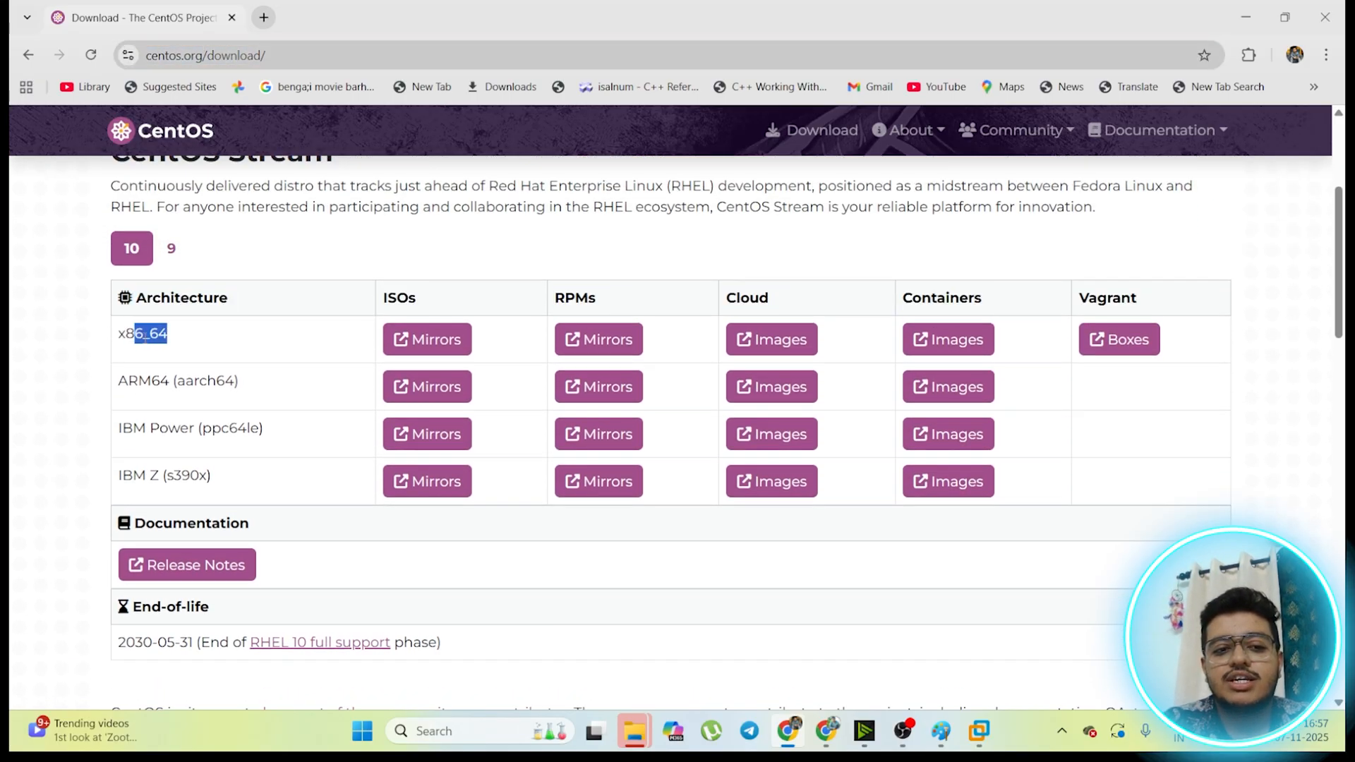
drag(417, 297, 384, 297)
scroll(448, 331, up, 4)
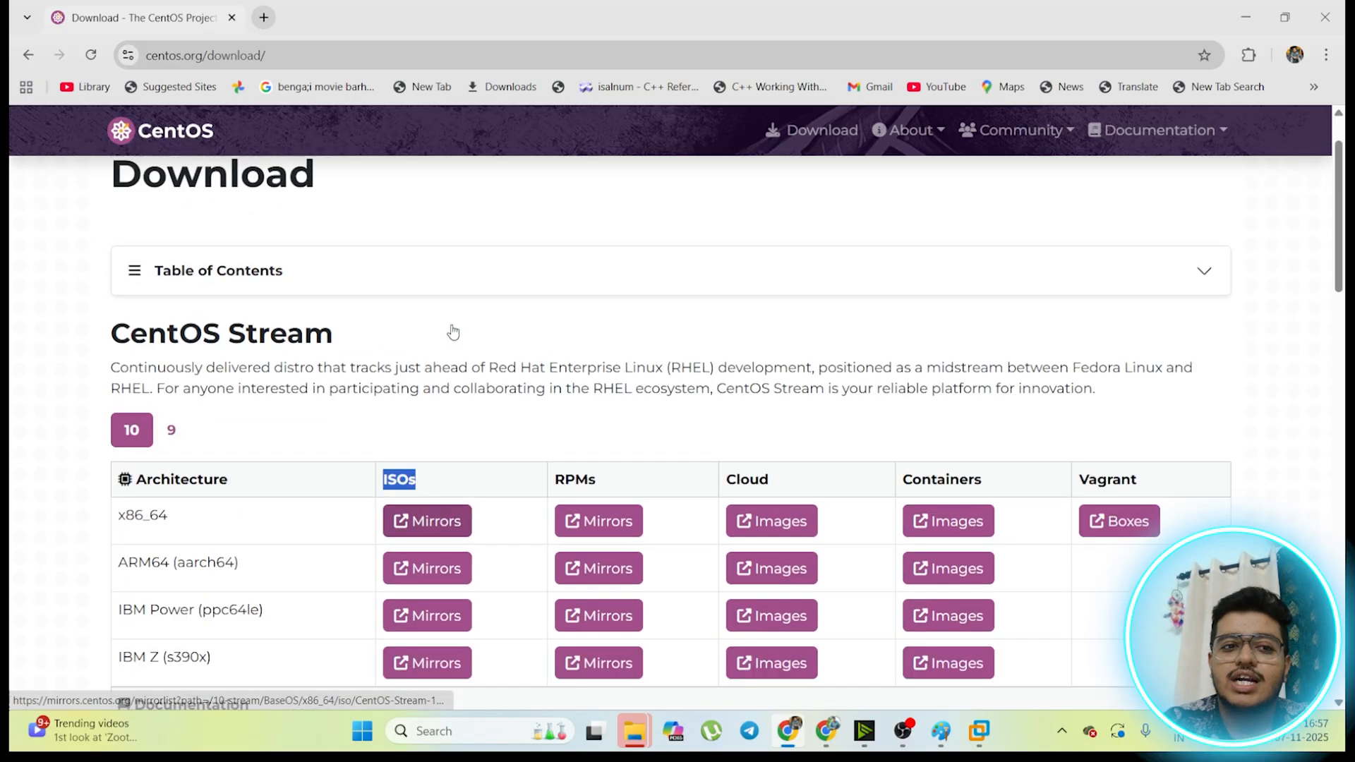
click(144, 43)
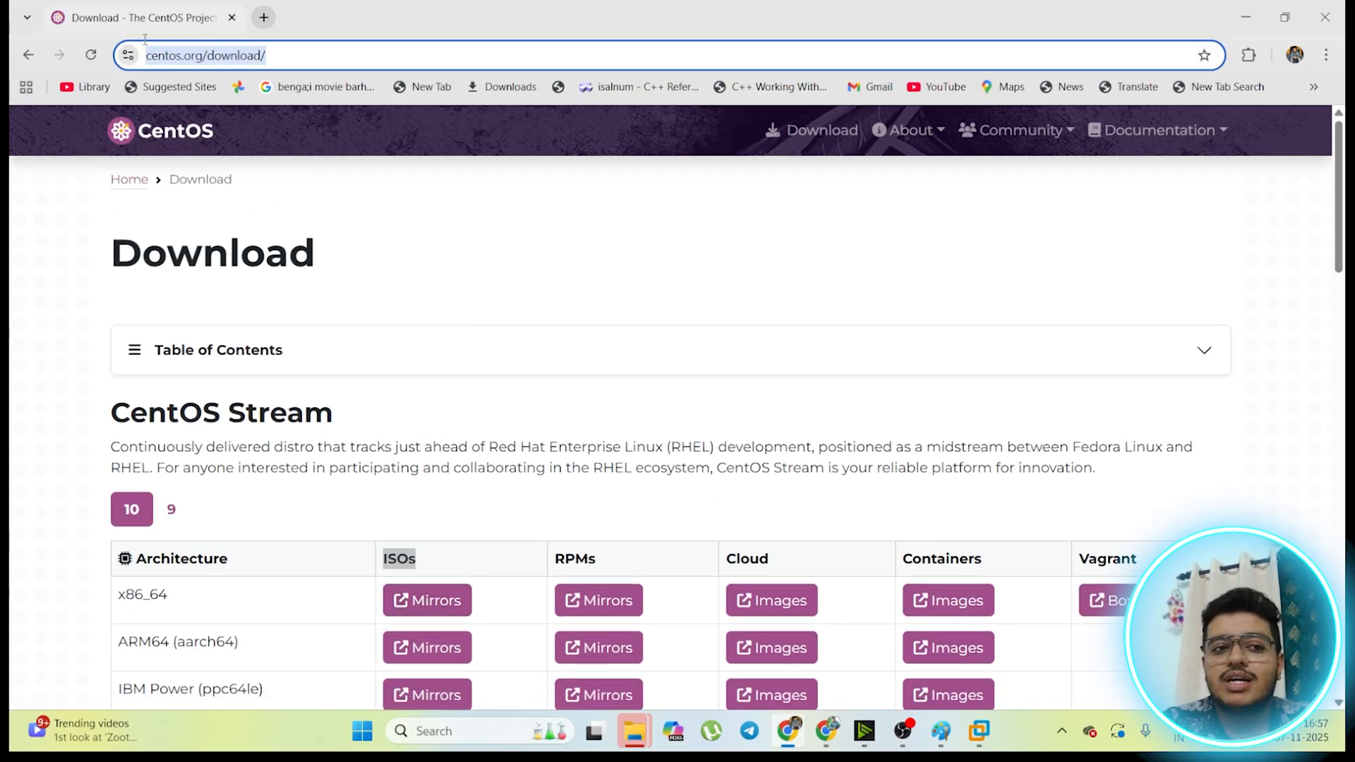
scroll(498, 325, down, 3)
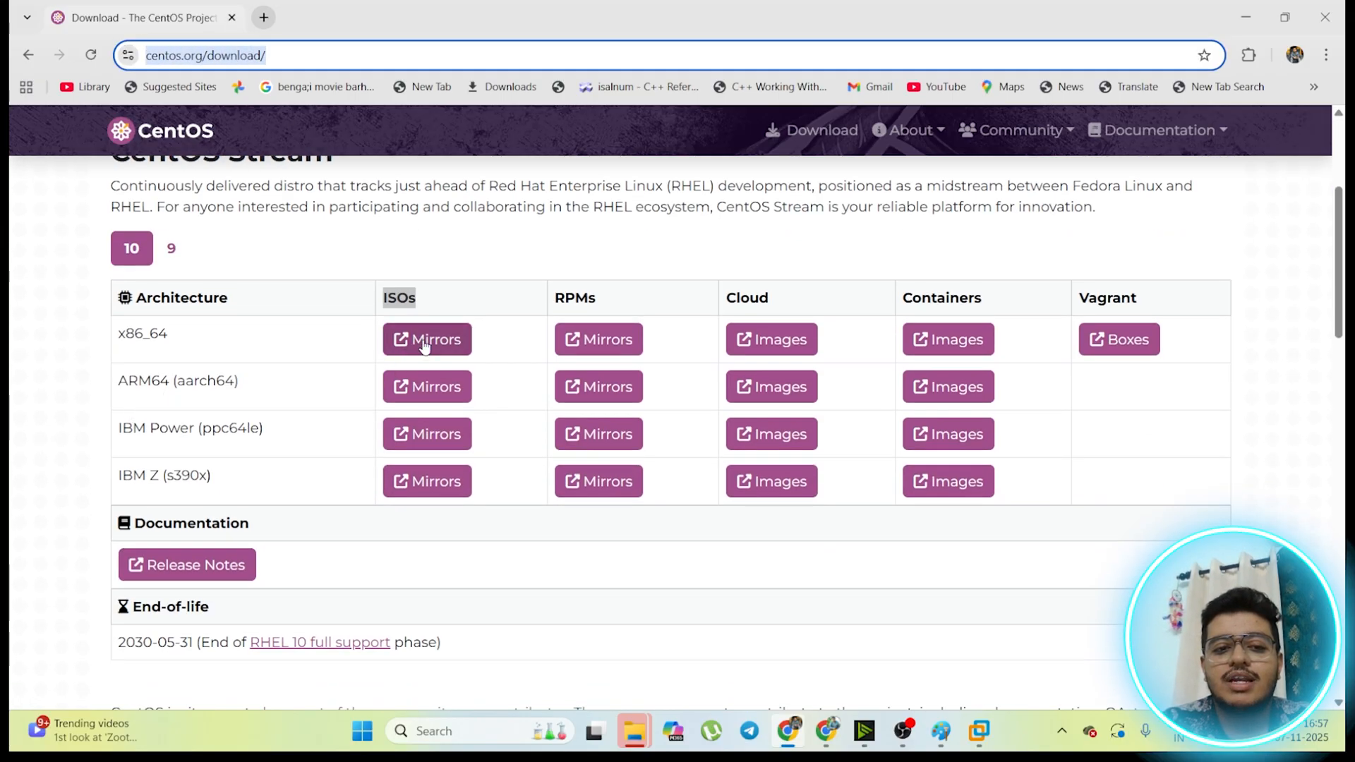
Step: Start downloading the CentOS Stream 10 x86_64 ISO and cancel that download
click(426, 342)
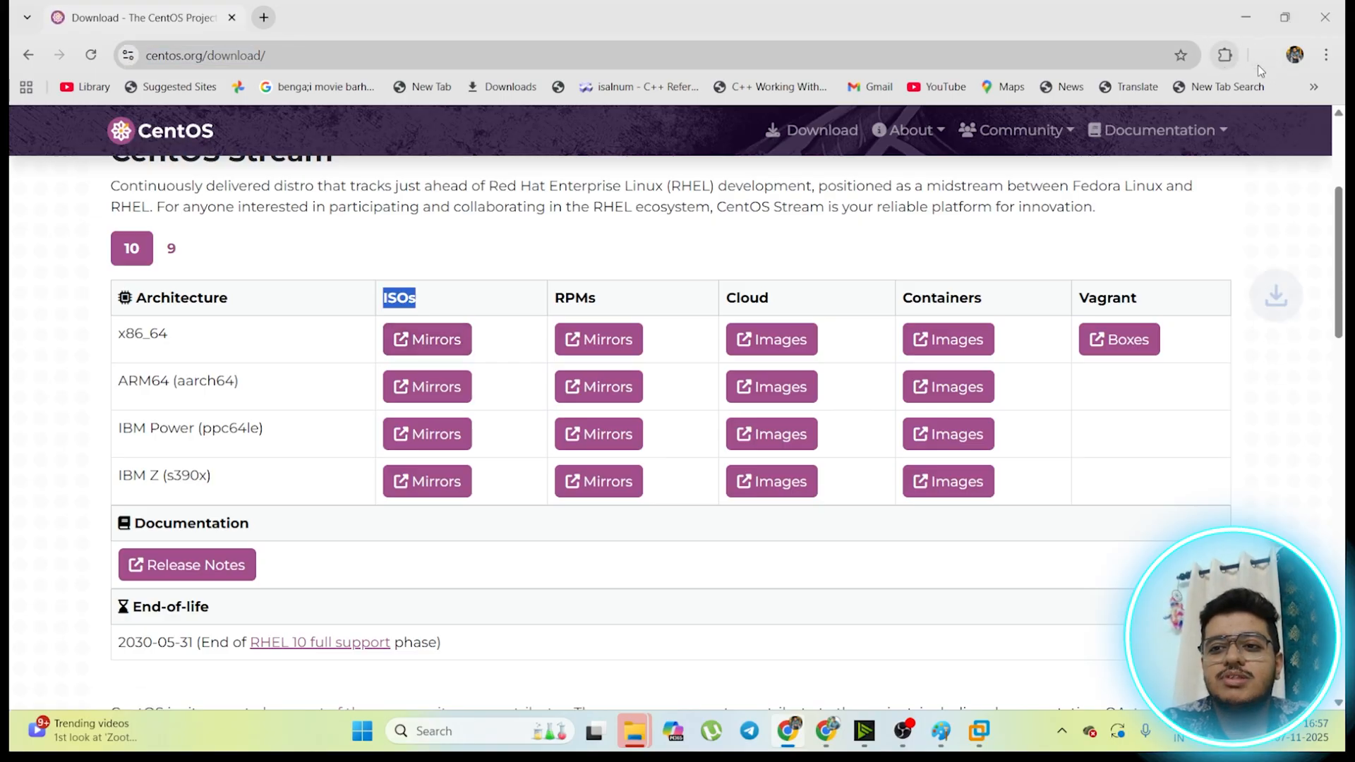
click(1264, 55)
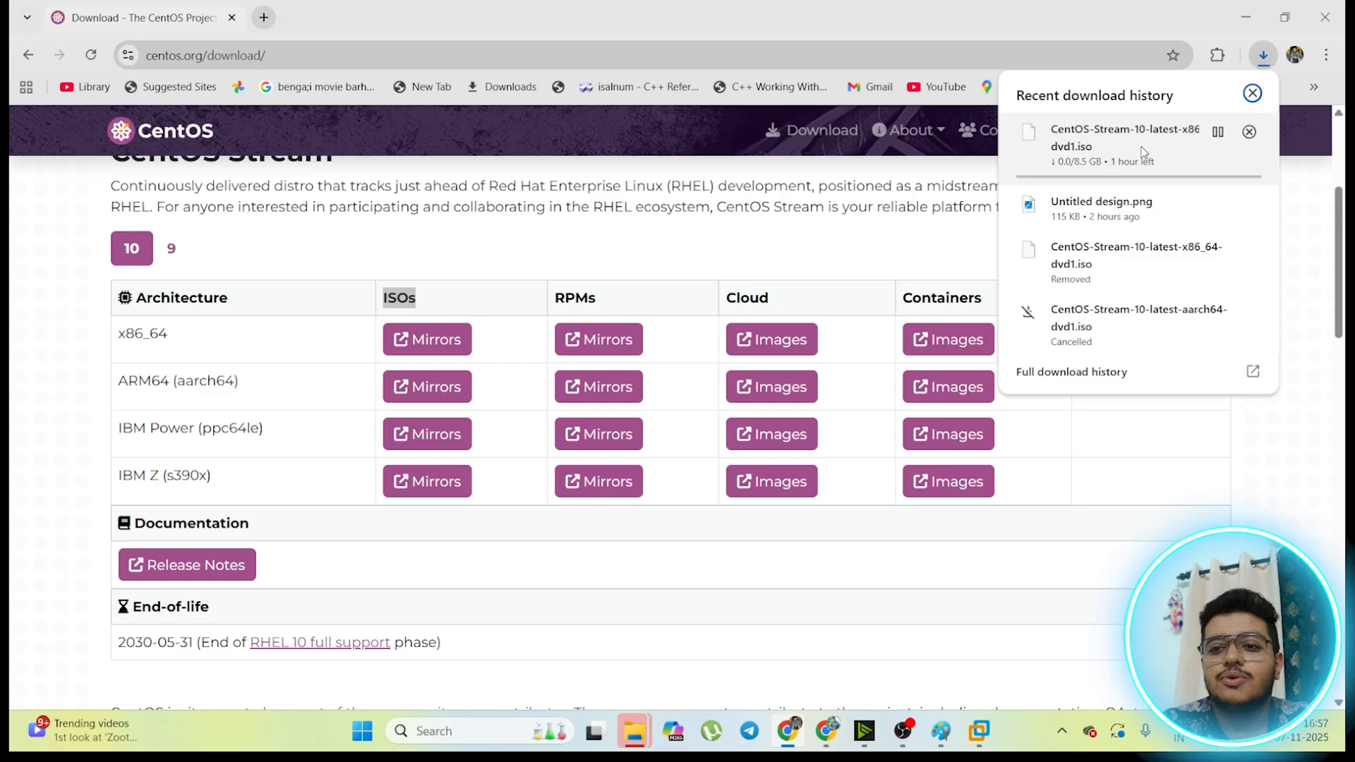
click(1249, 138)
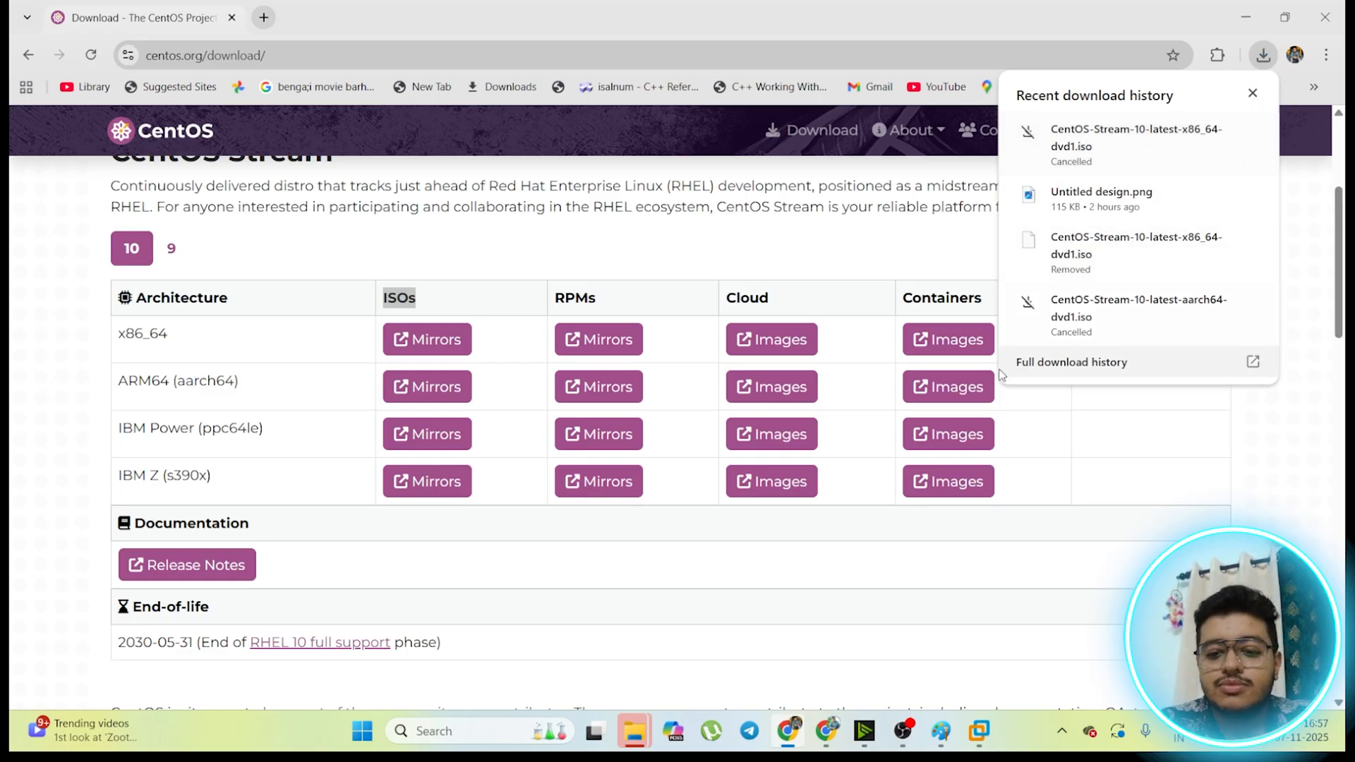
Step: Switch to VMware Workstation and close the SERVER-4 console, powering the virtual machine off
click(974, 738)
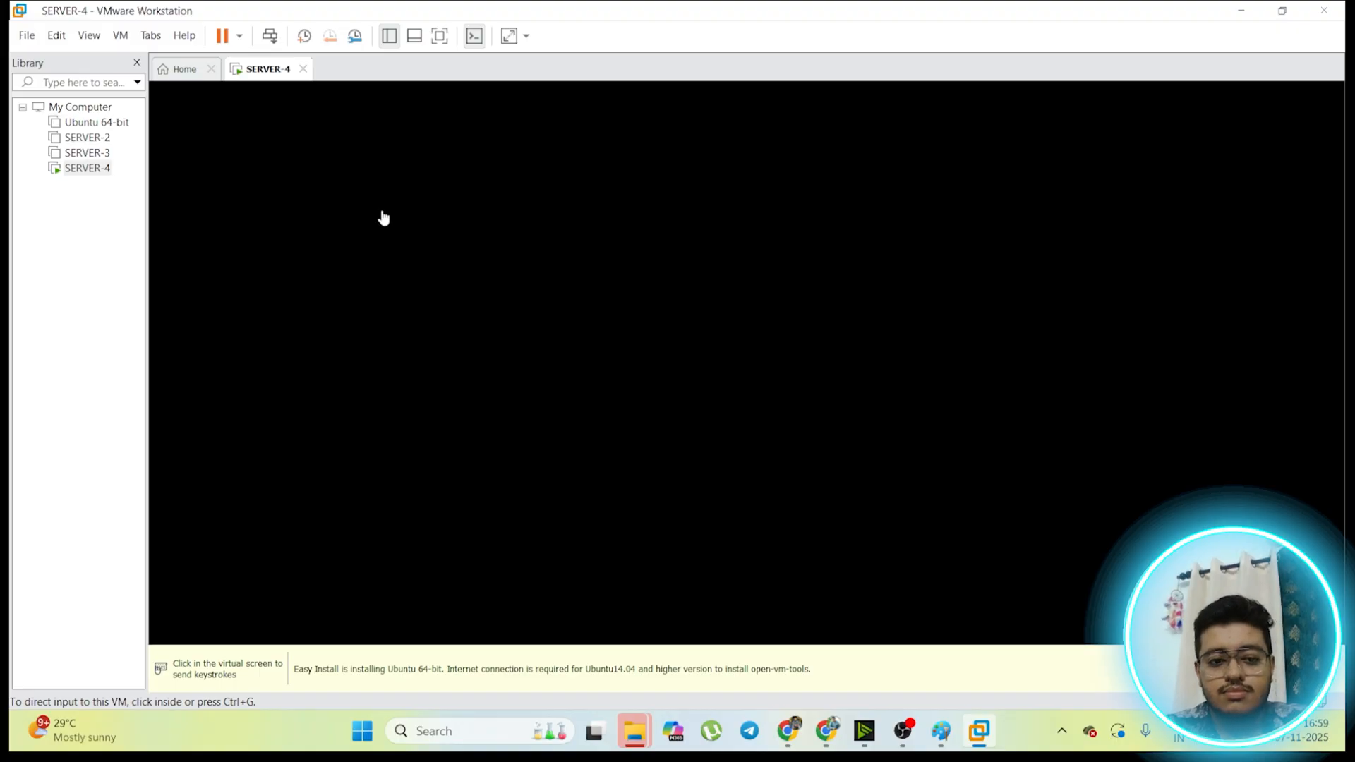
click(427, 317)
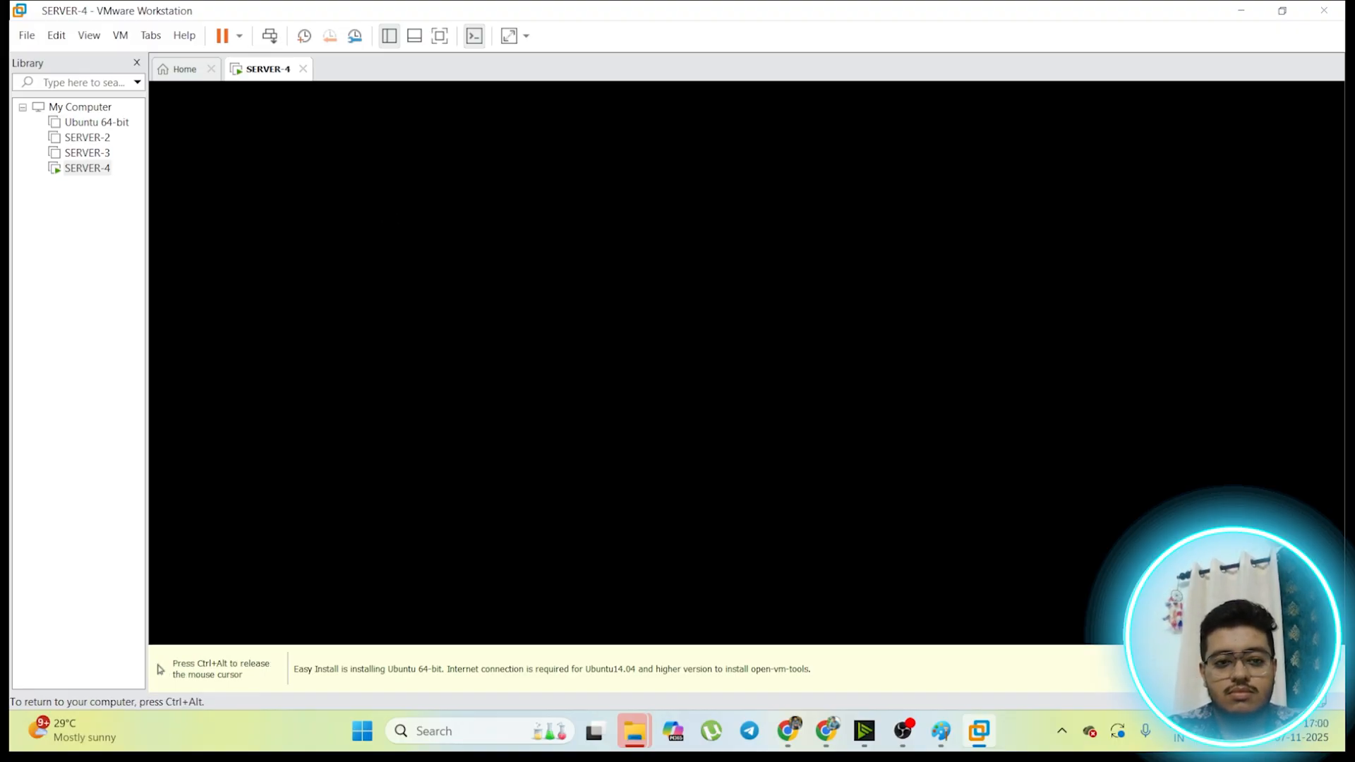
key(ctrl+alt)
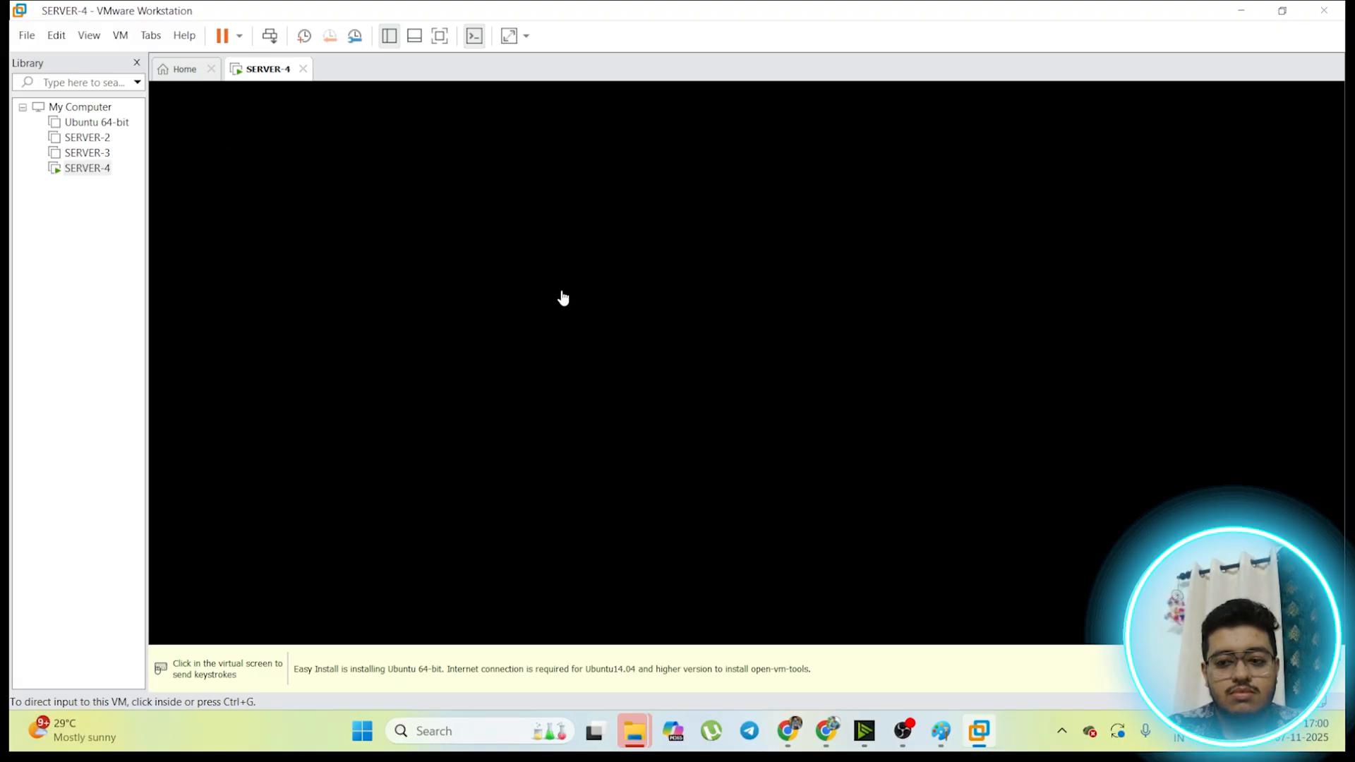
click(562, 296)
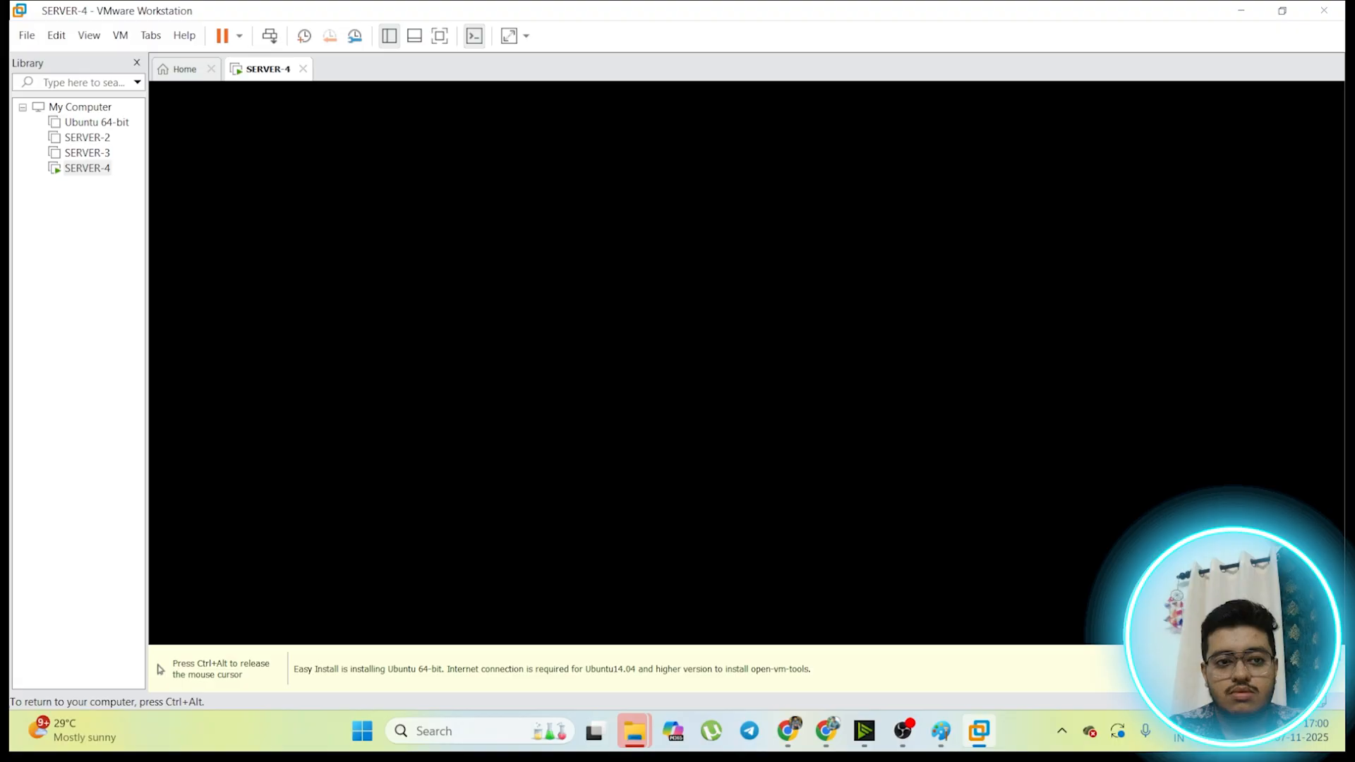
key(ctrl+alt)
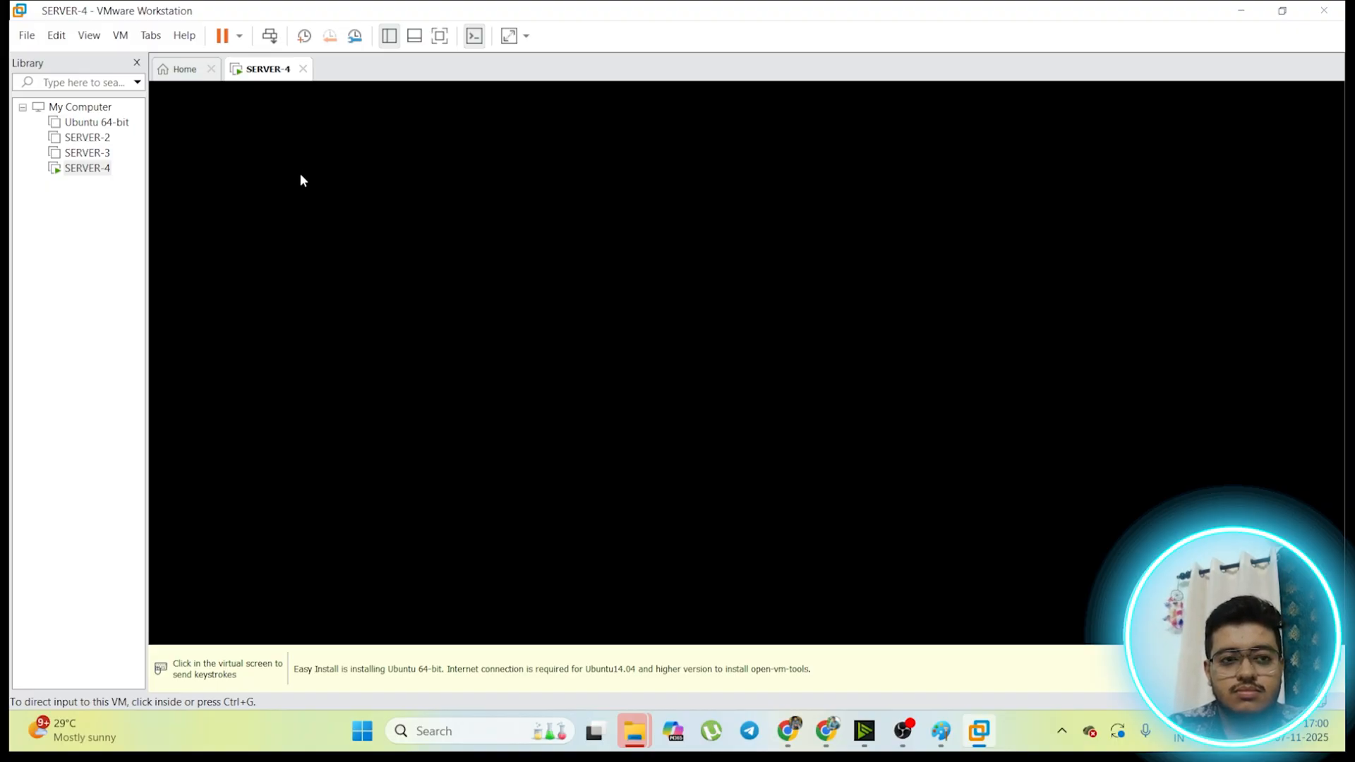
click(303, 69)
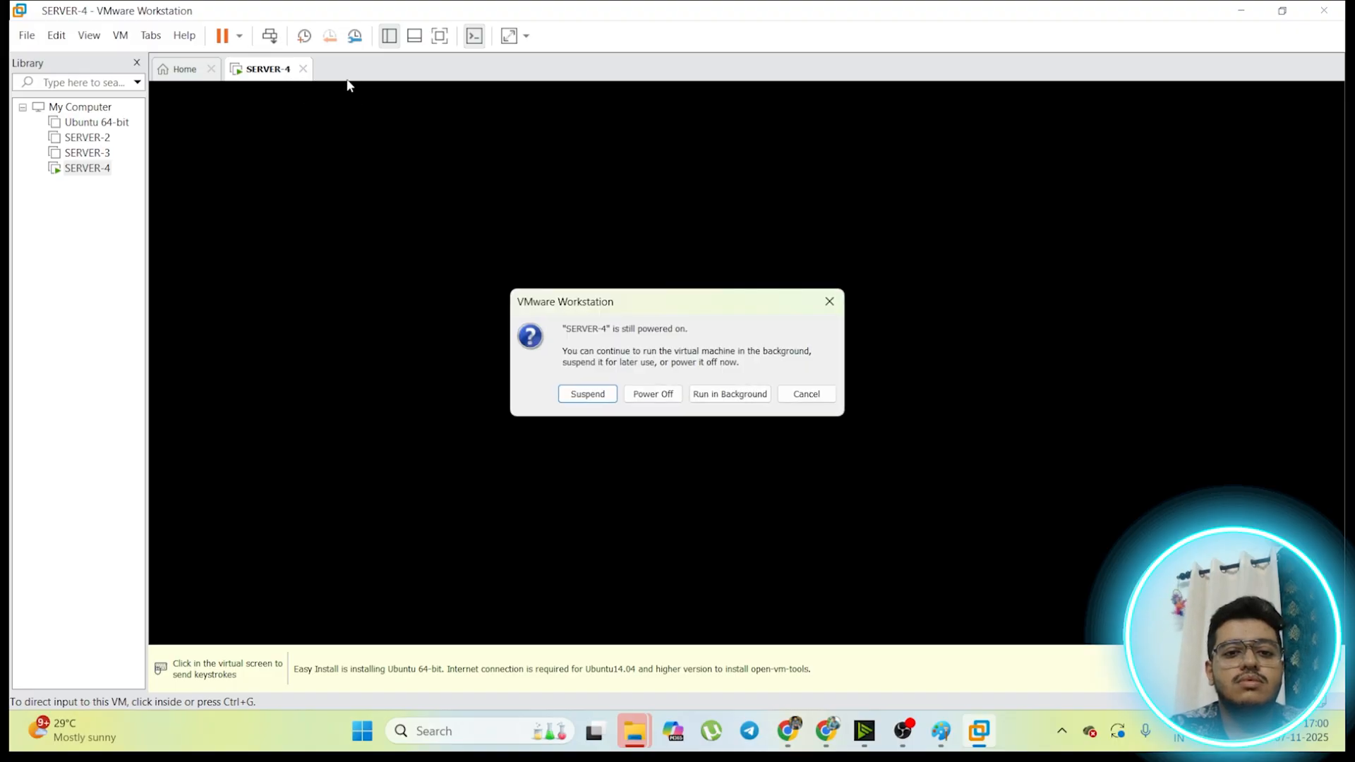
click(637, 396)
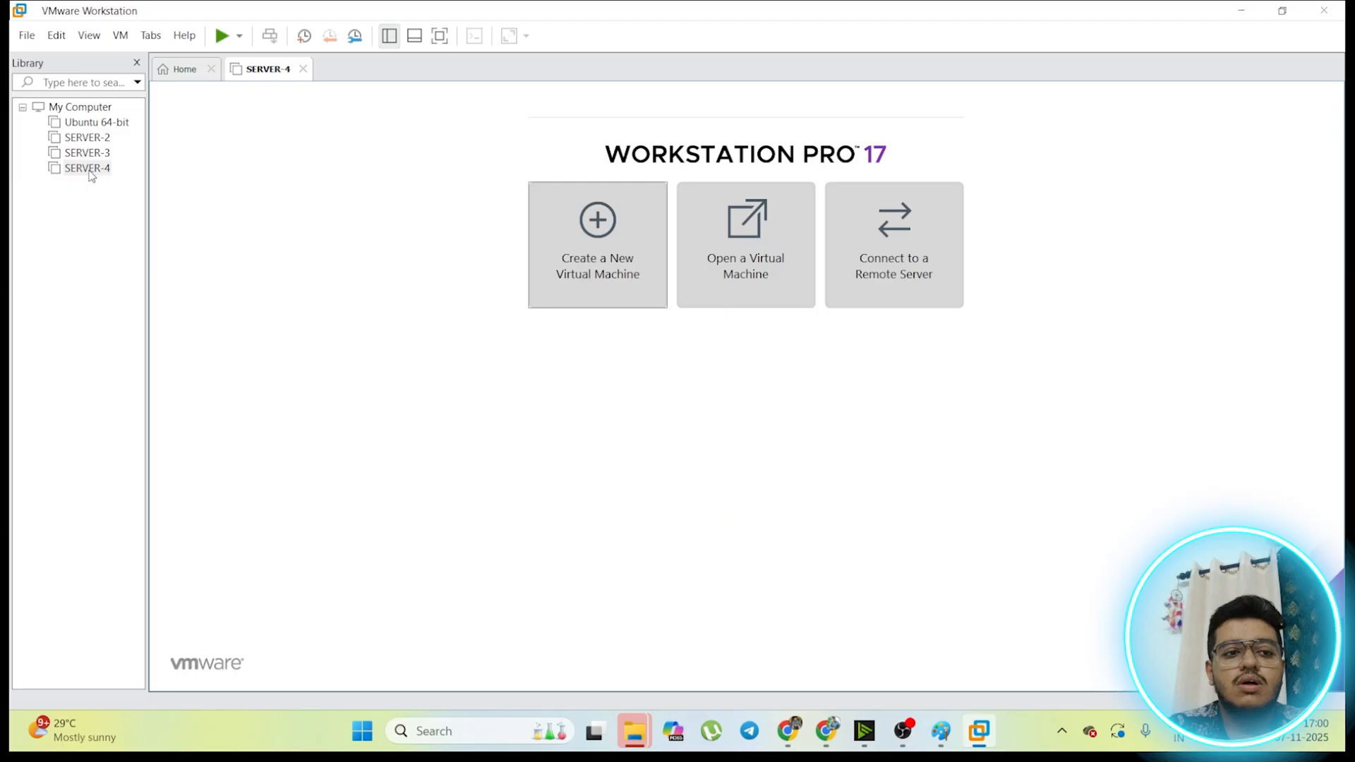
Step: Reopen the SERVER-4 virtual machine and power it on to boot the Ubuntu installer
click(89, 169)
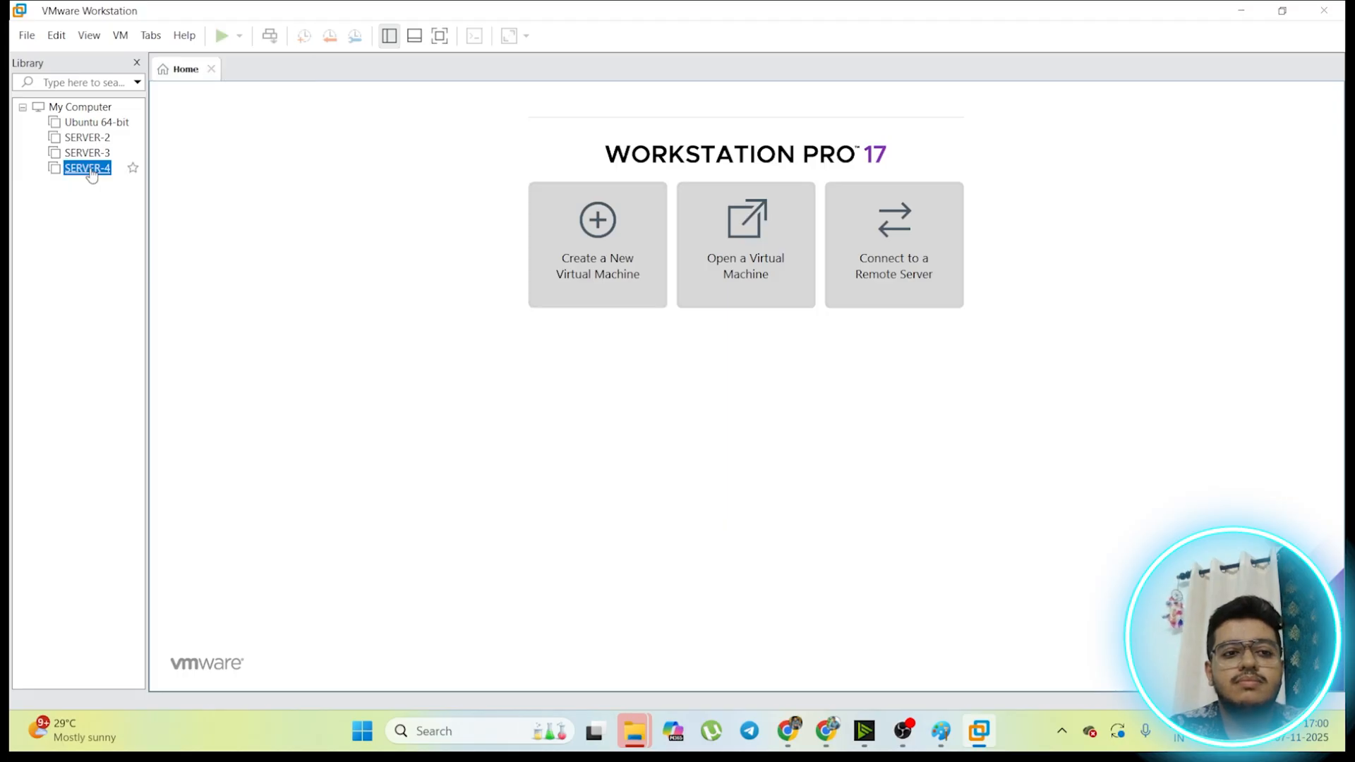
click(91, 175)
click(237, 130)
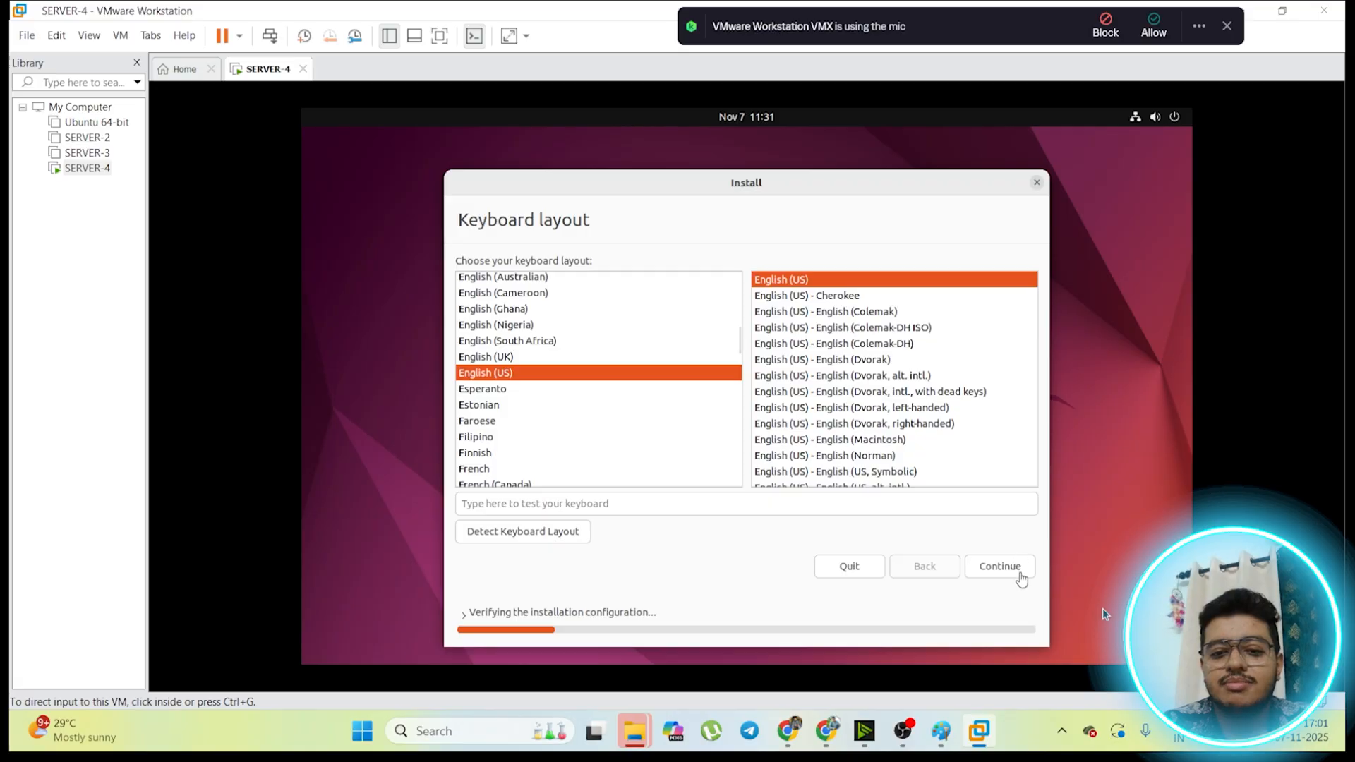
Step: Accept the English (US) keyboard layout and a normal installation that downloads updates while installing Ubuntu
click(1019, 572)
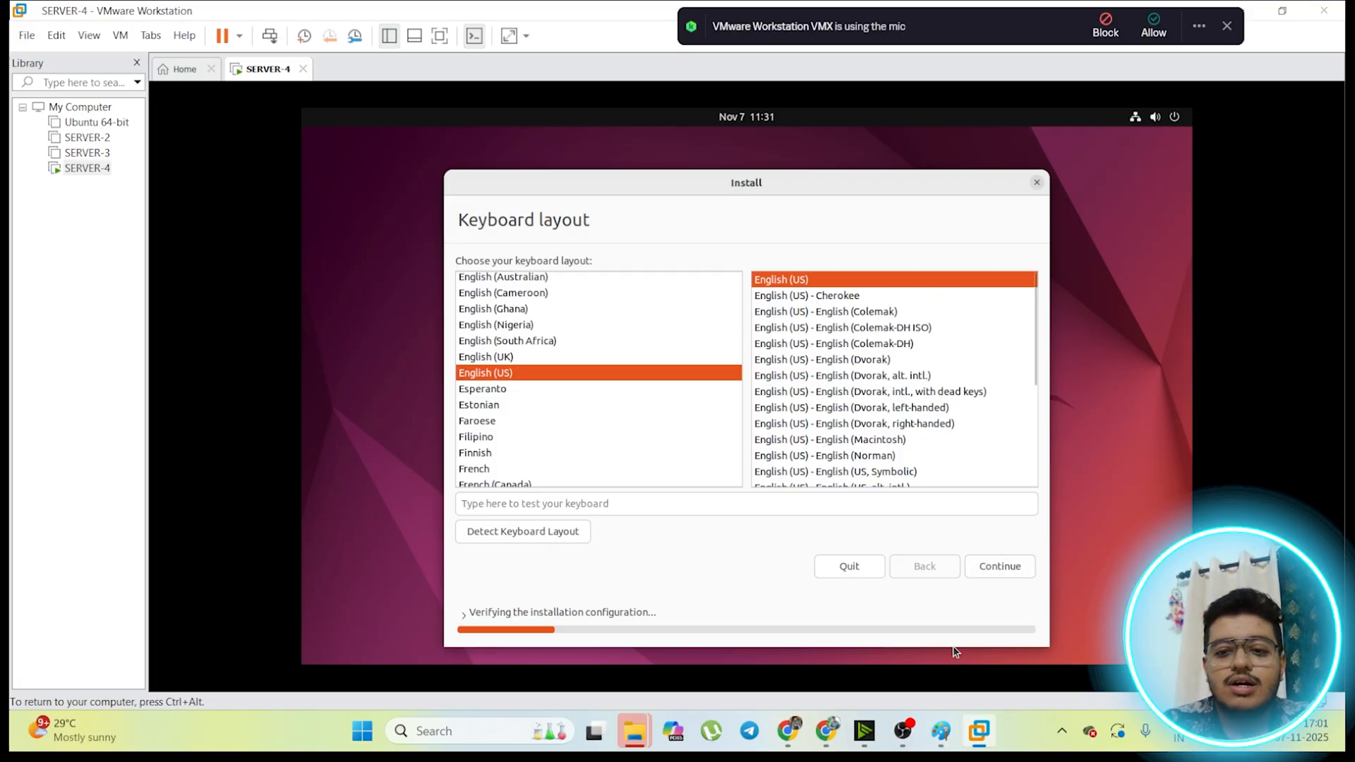
click(996, 566)
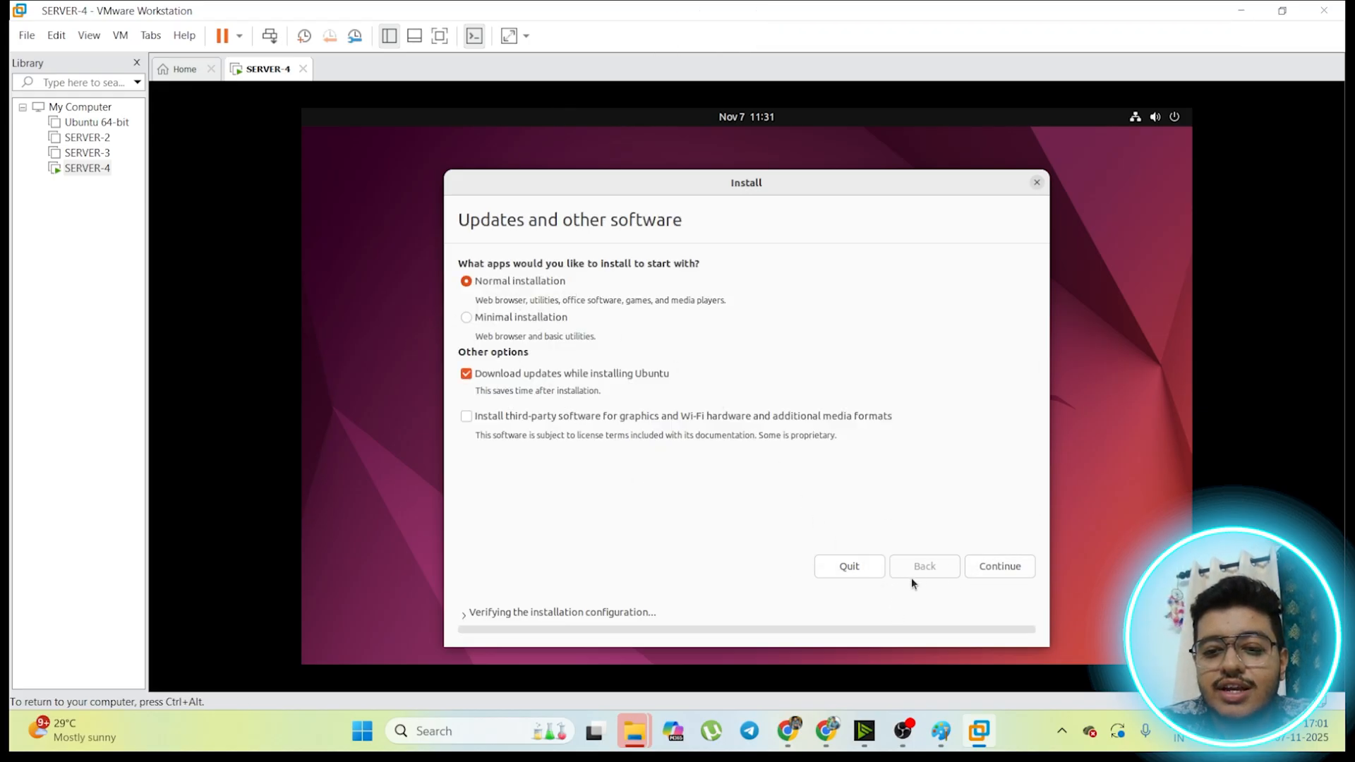
click(1011, 566)
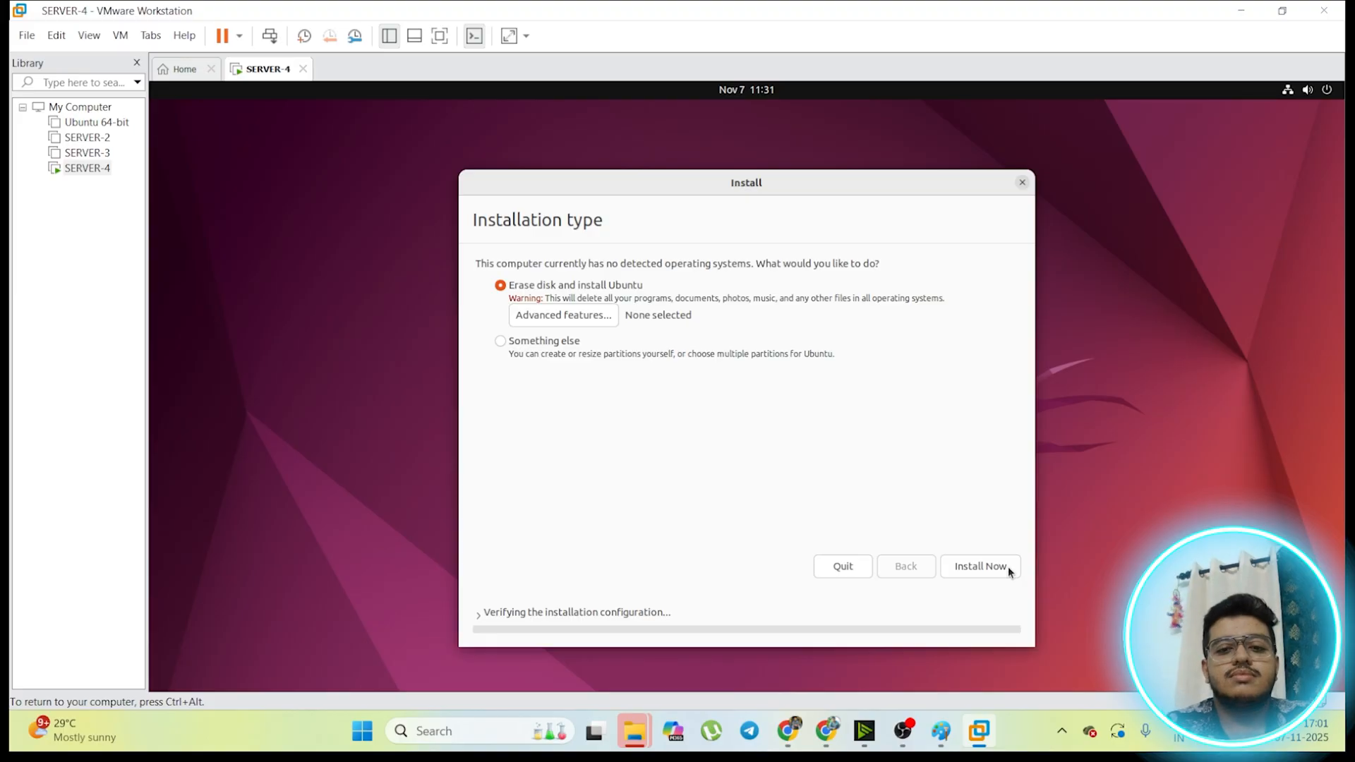
Step: Install Ubuntu by erasing the disk, confirm writing the partition changes, and accept Kolkata as the location
click(1008, 569)
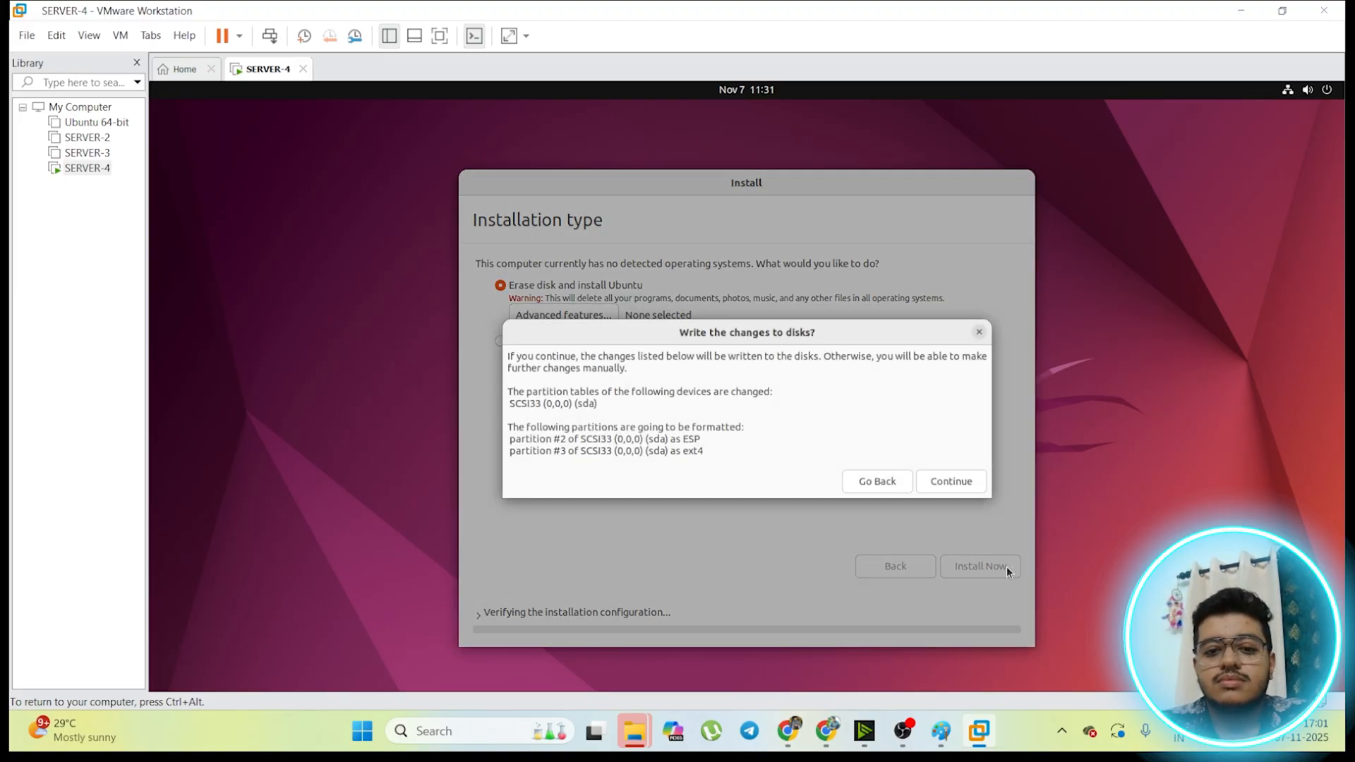
click(960, 480)
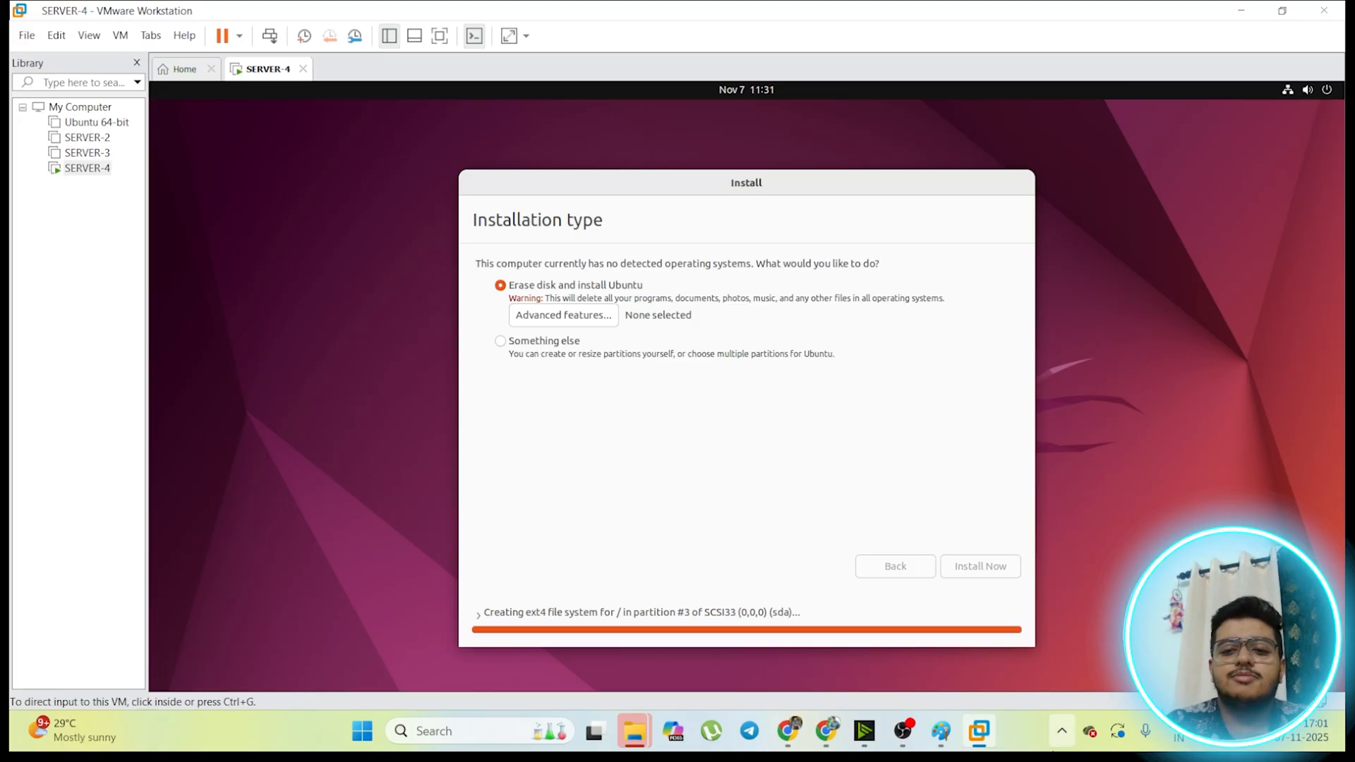
click(988, 635)
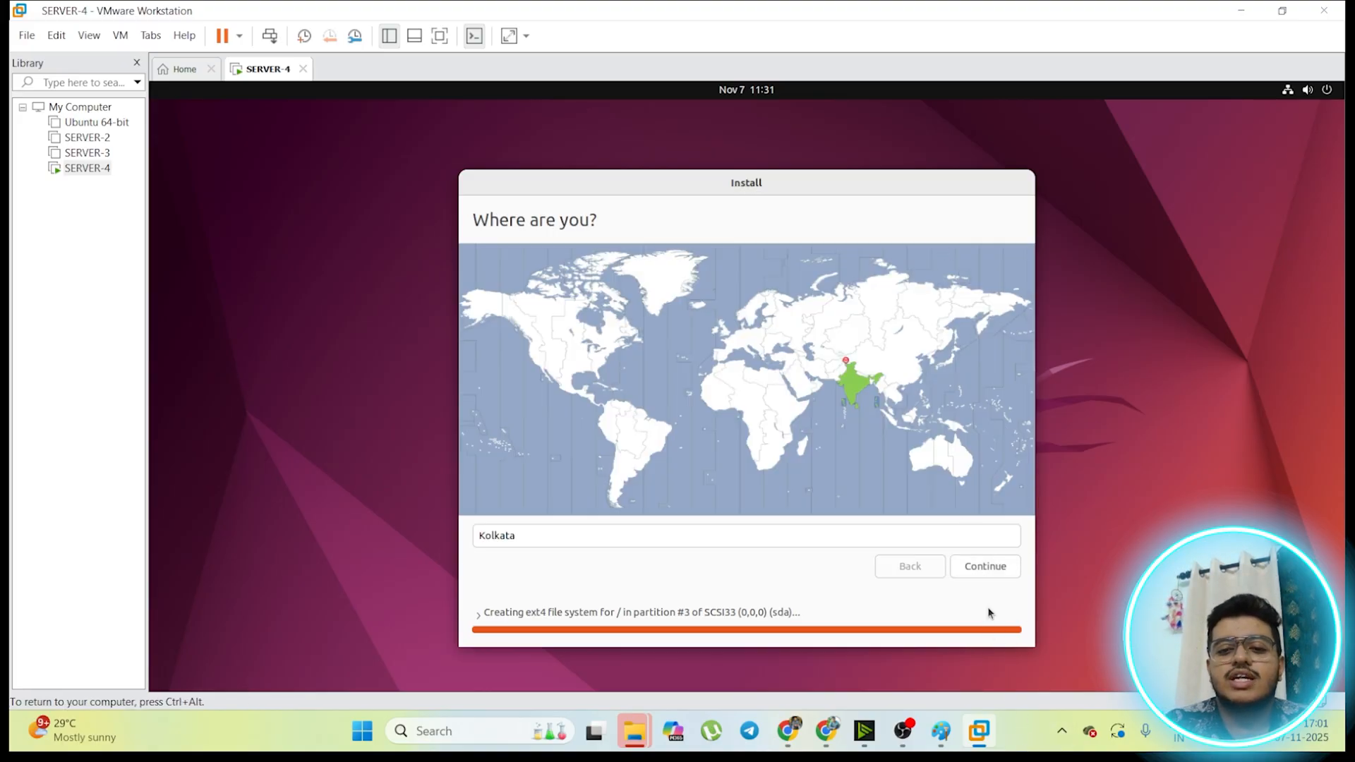
click(977, 569)
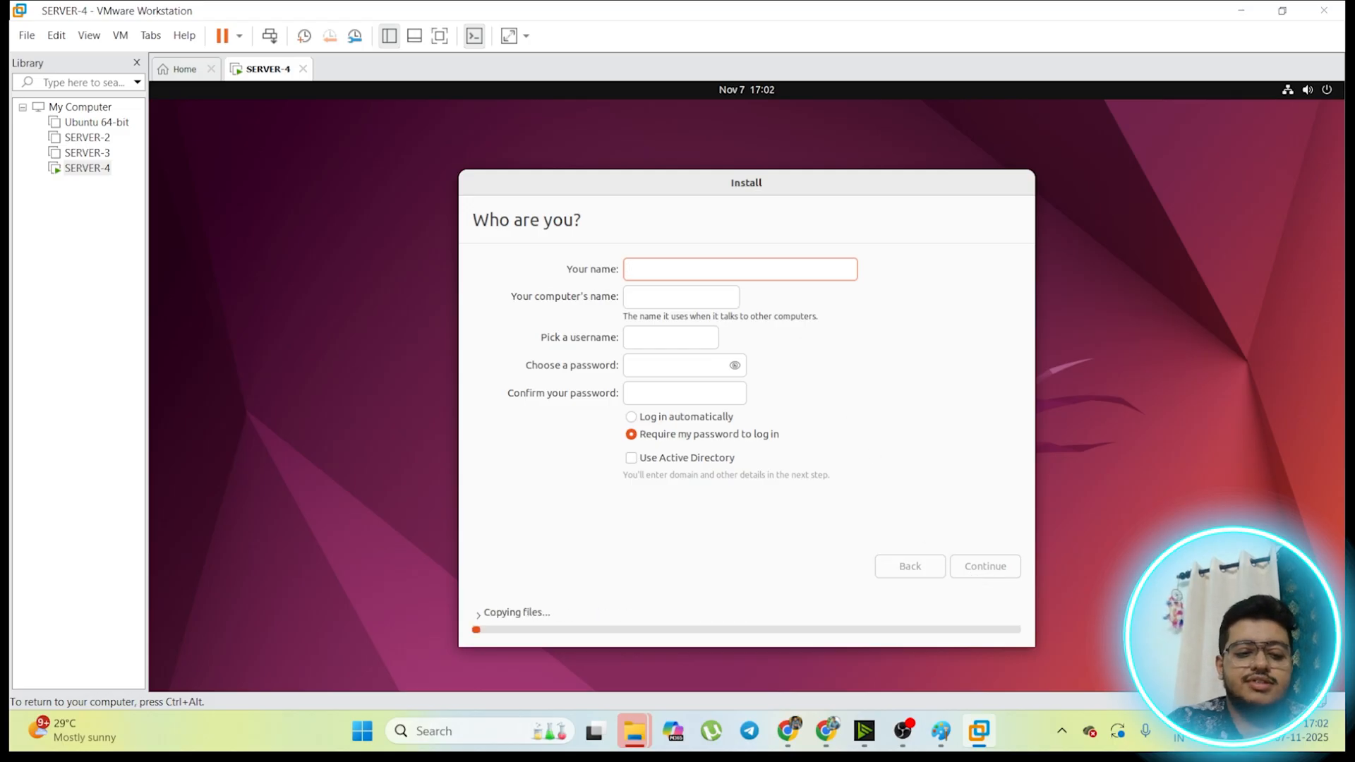
Step: Create the account named server4, enter and confirm the account password, and continue with the password required at login
text(server)
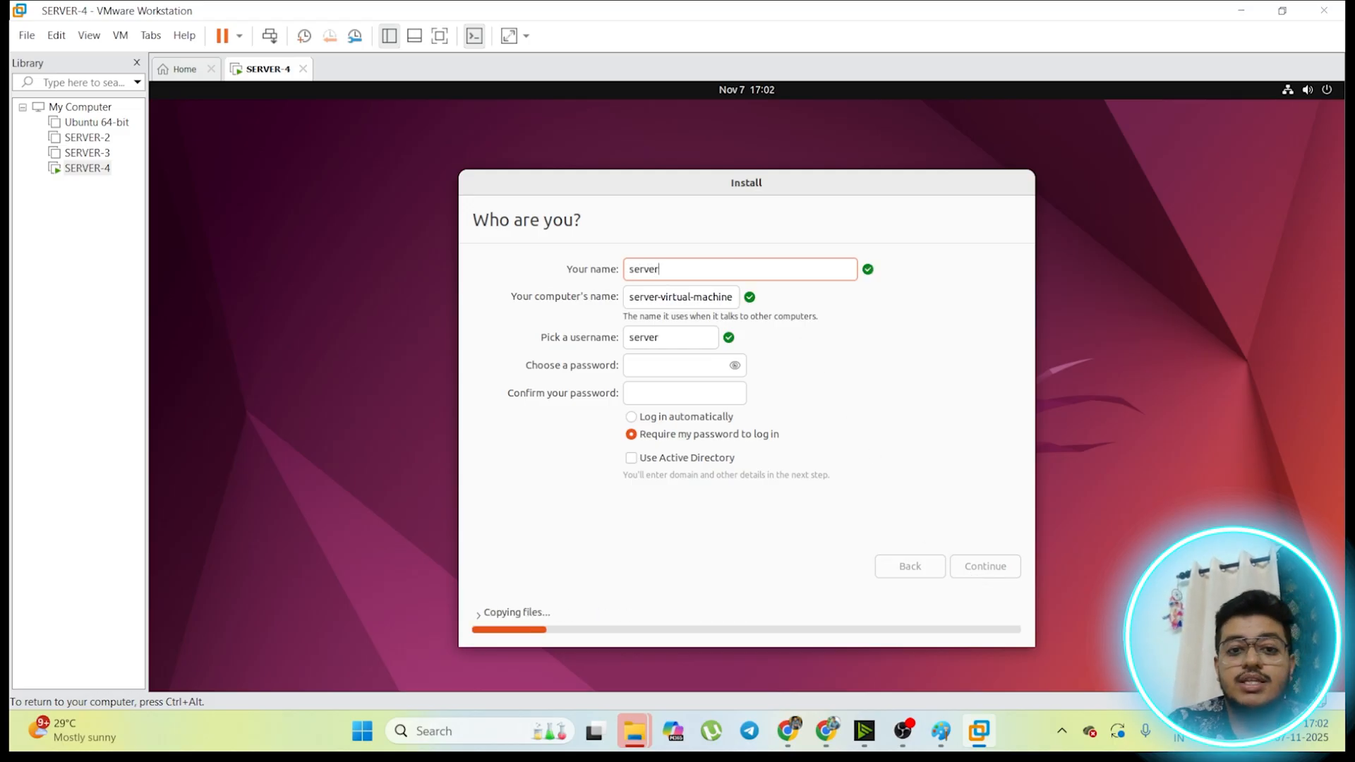
text(4)
click(663, 364)
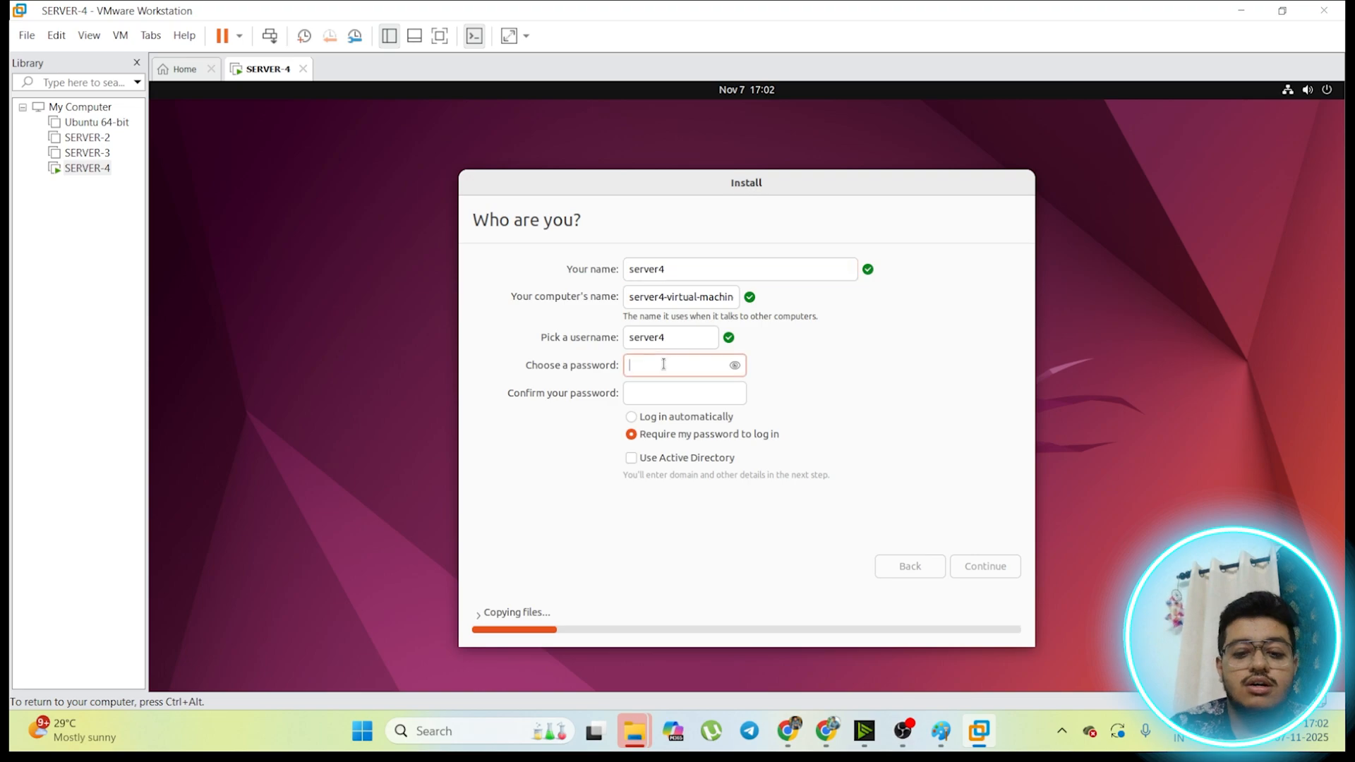
text(********)
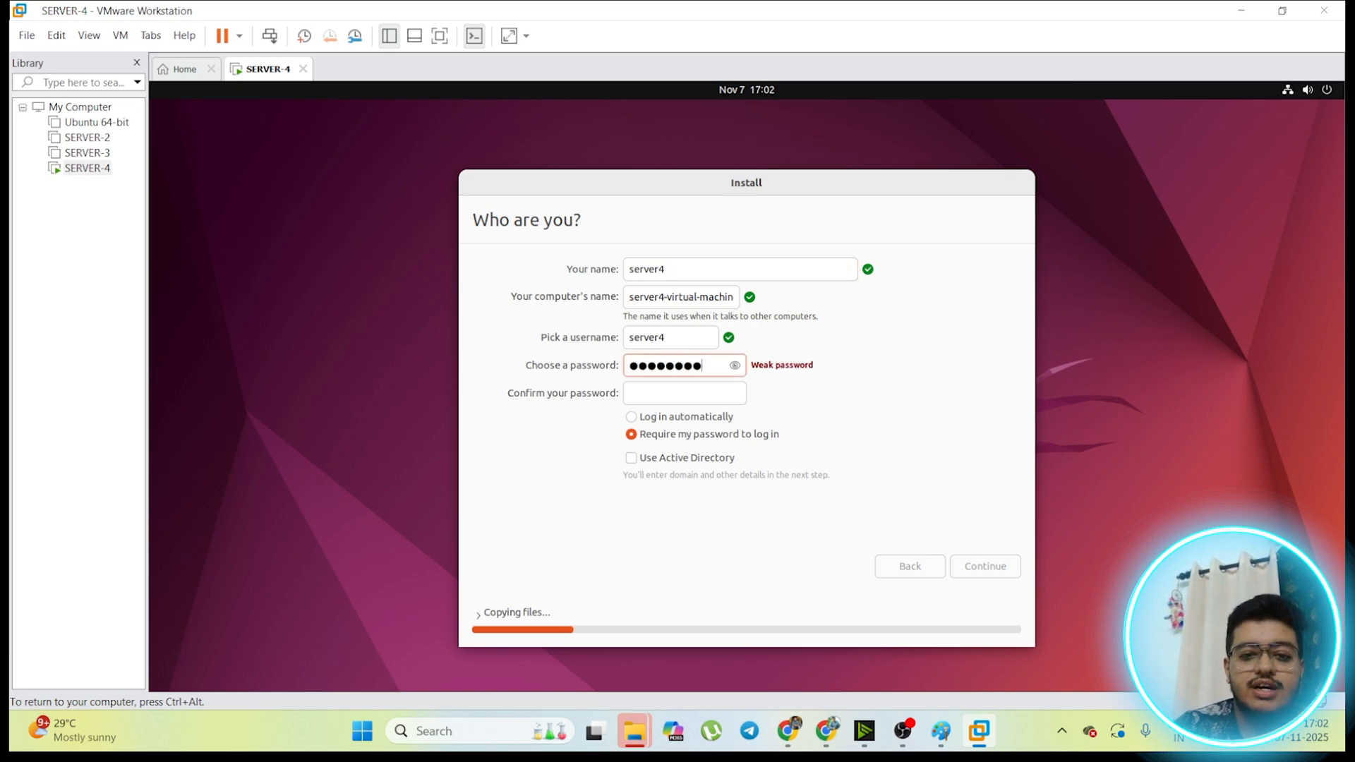
click(735, 365)
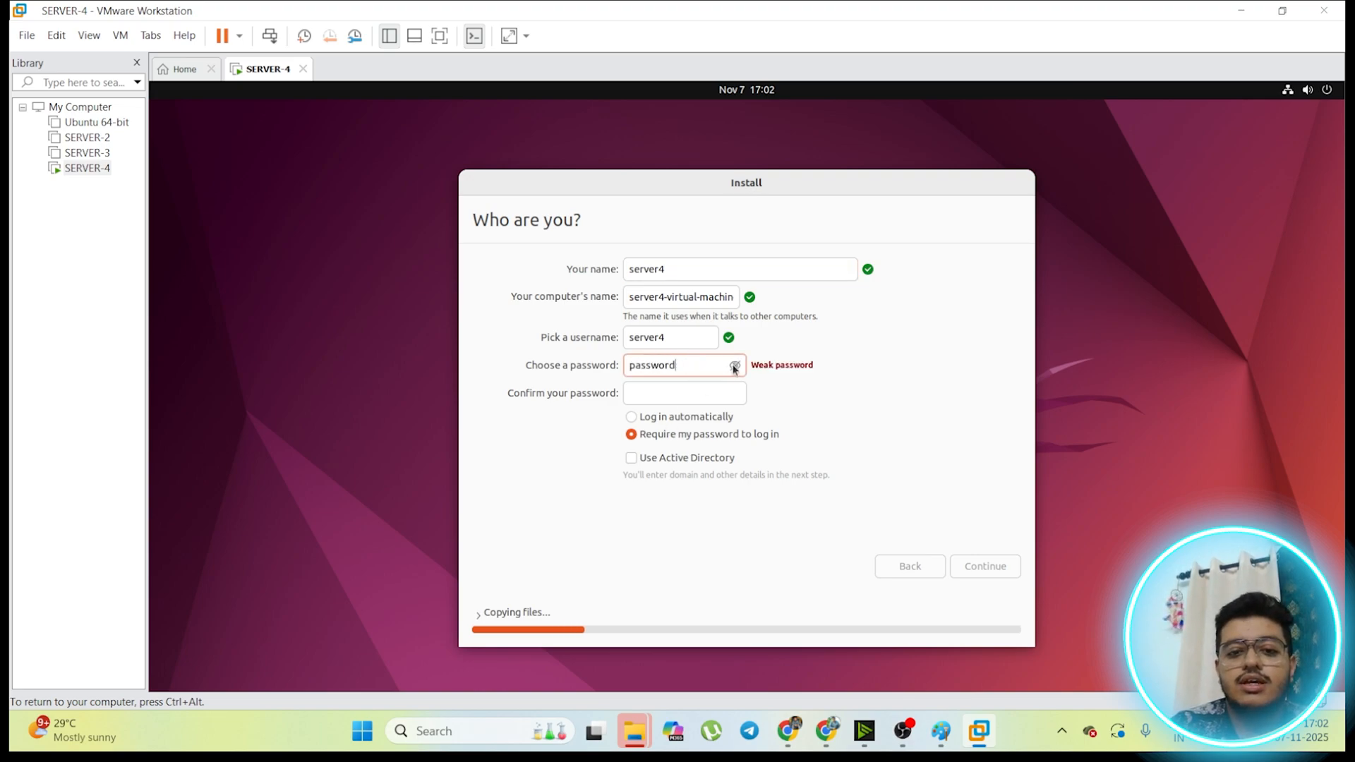
click(735, 365)
click(707, 393)
text(******)
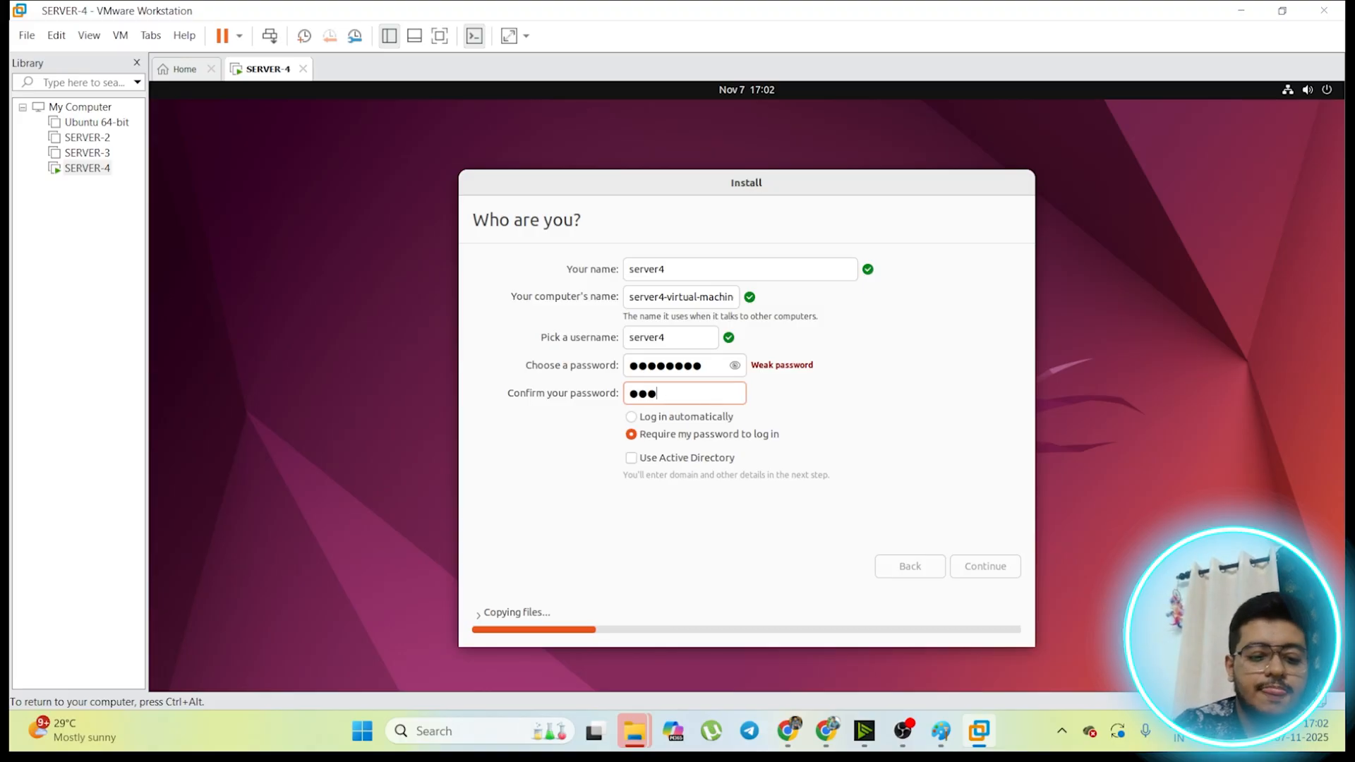
text(rd)
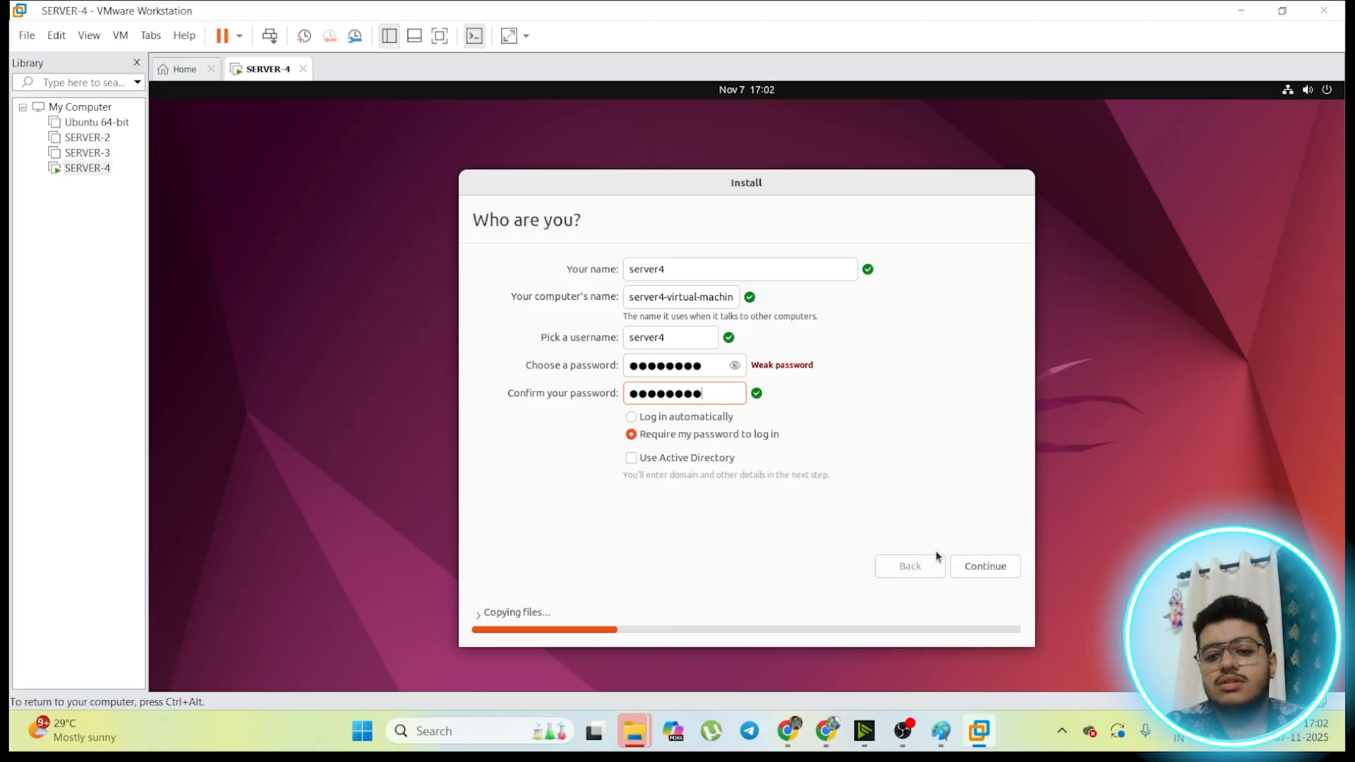
click(998, 568)
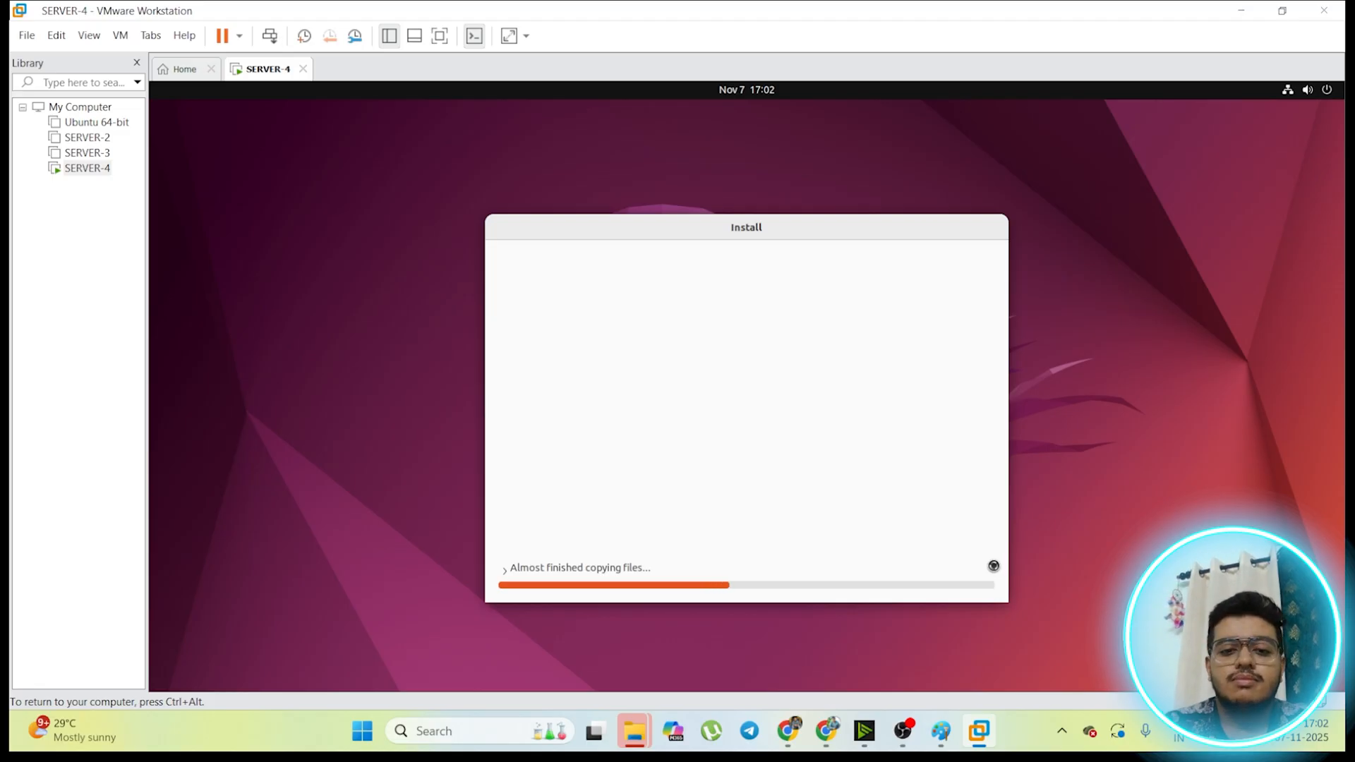
key(ctrl+alt)
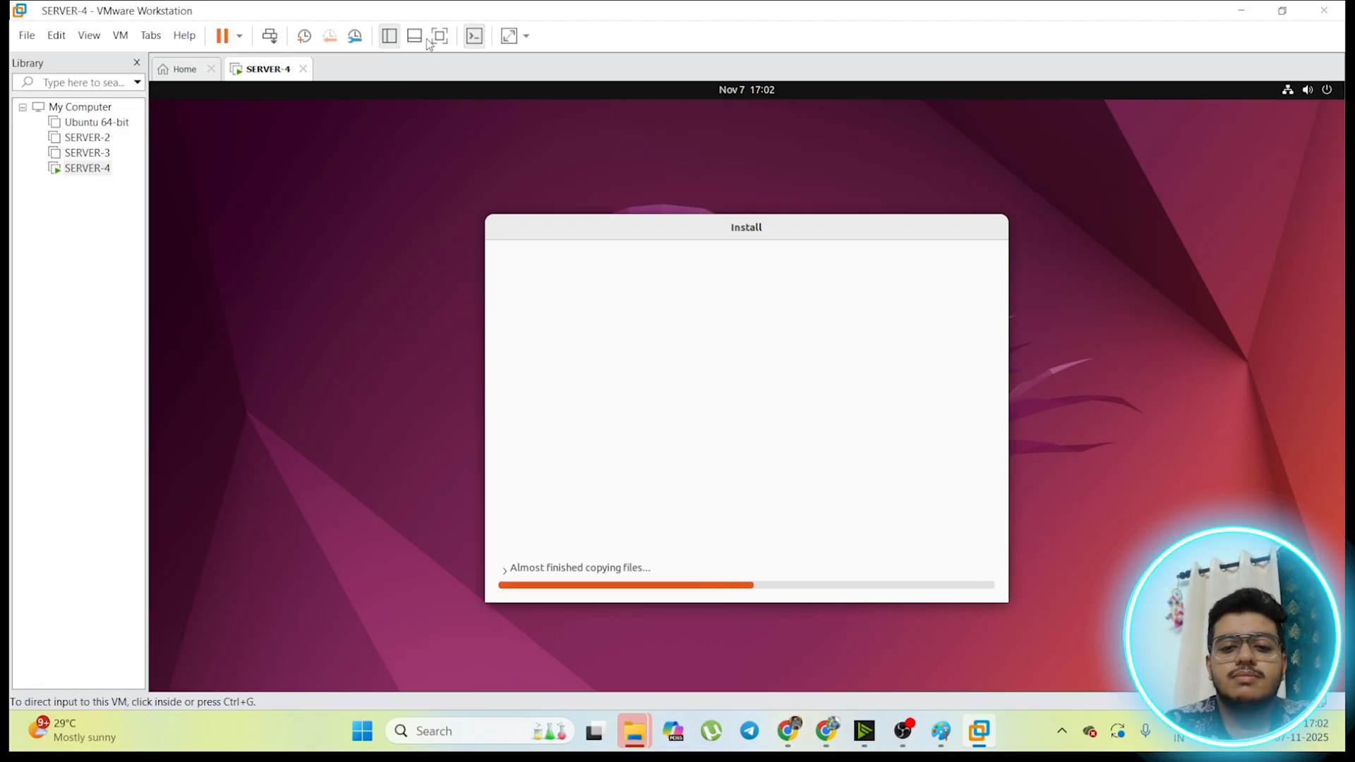
click(635, 89)
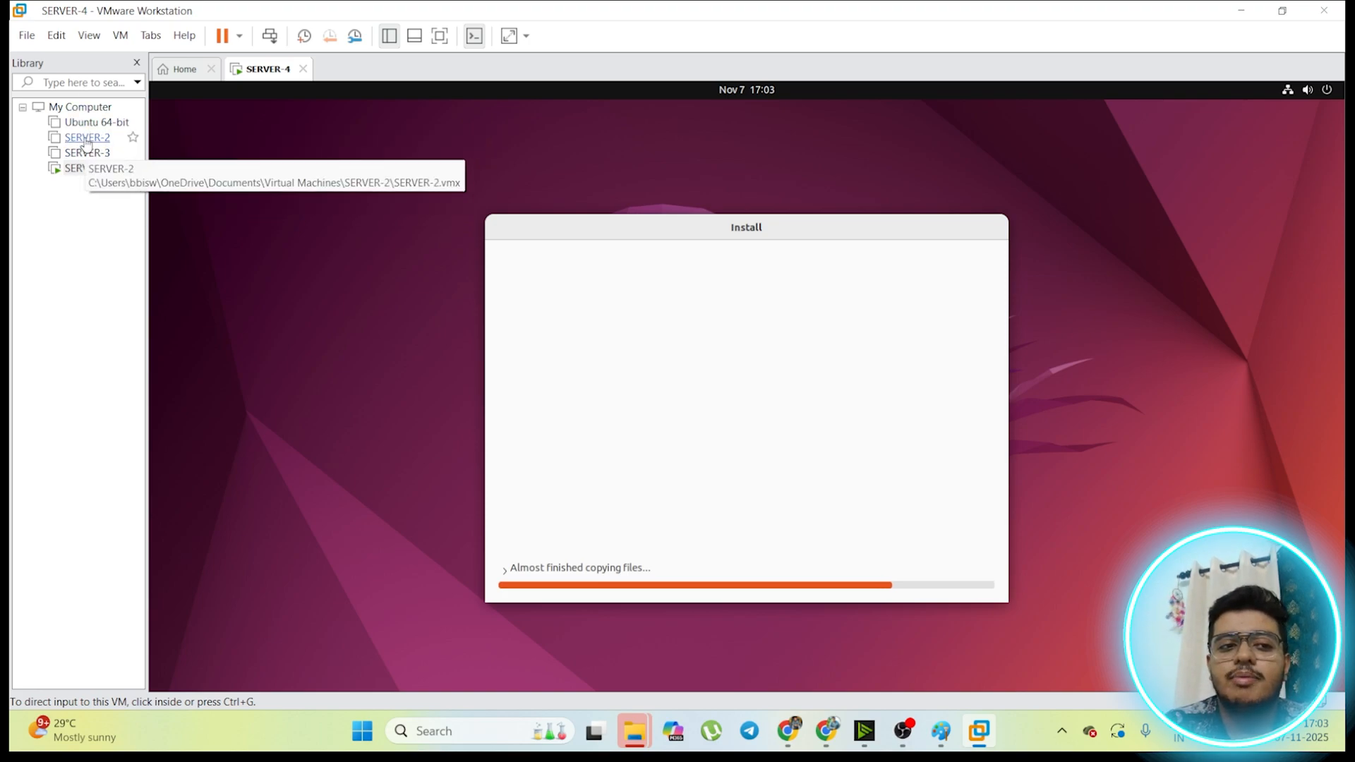
Step: Open the Ubuntu 64-bit virtual machine from the library and power it on
click(98, 123)
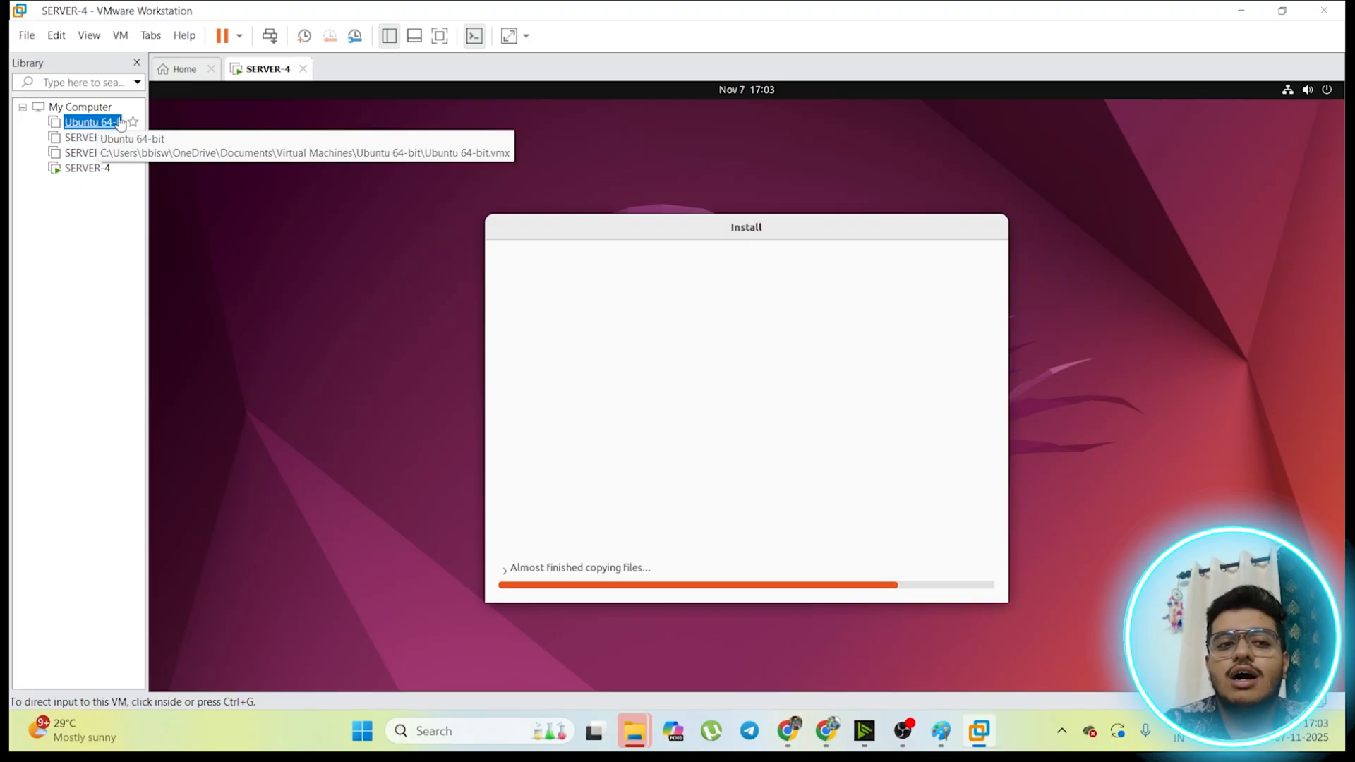
double_click(98, 123)
click(283, 132)
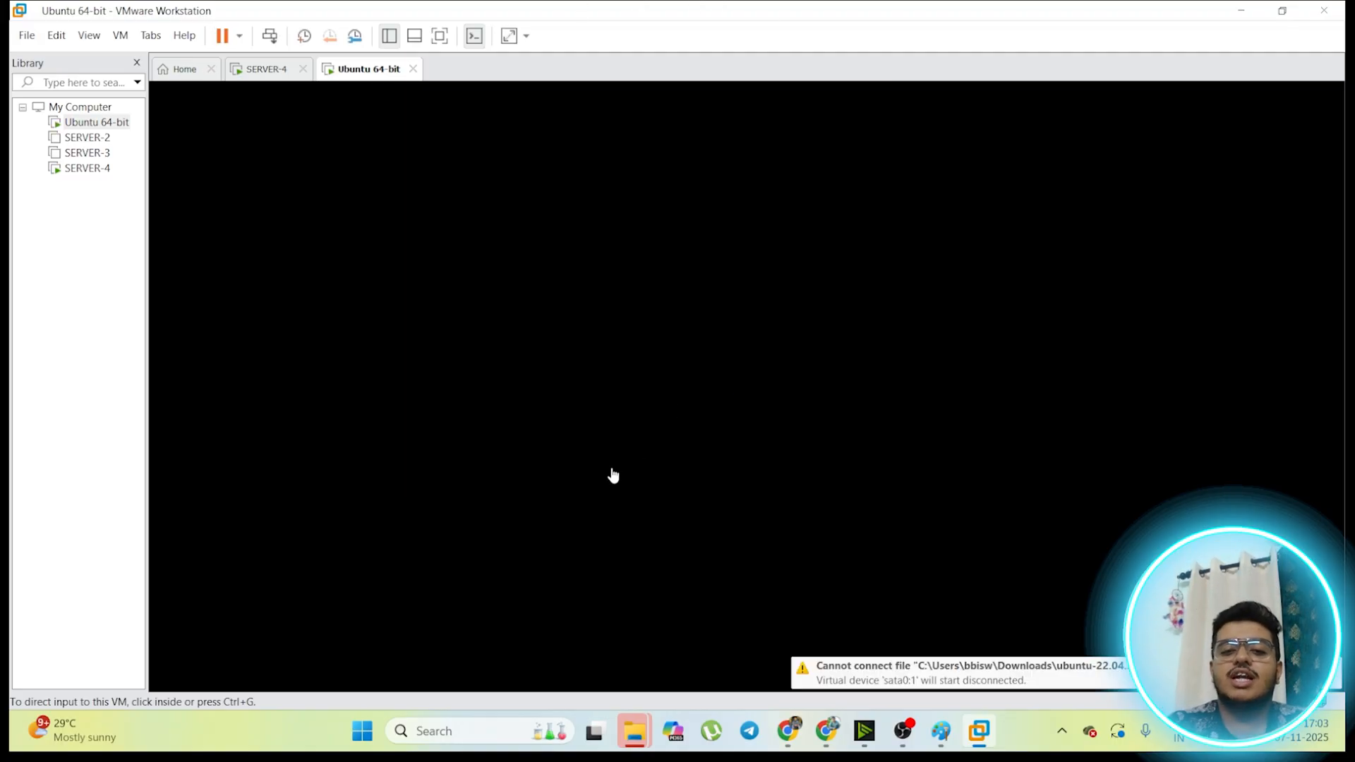
Step: Look at the ISO and installer files in the LAB folder, and return to SERVER-4 to check its installation progress
mouse_move(635, 731)
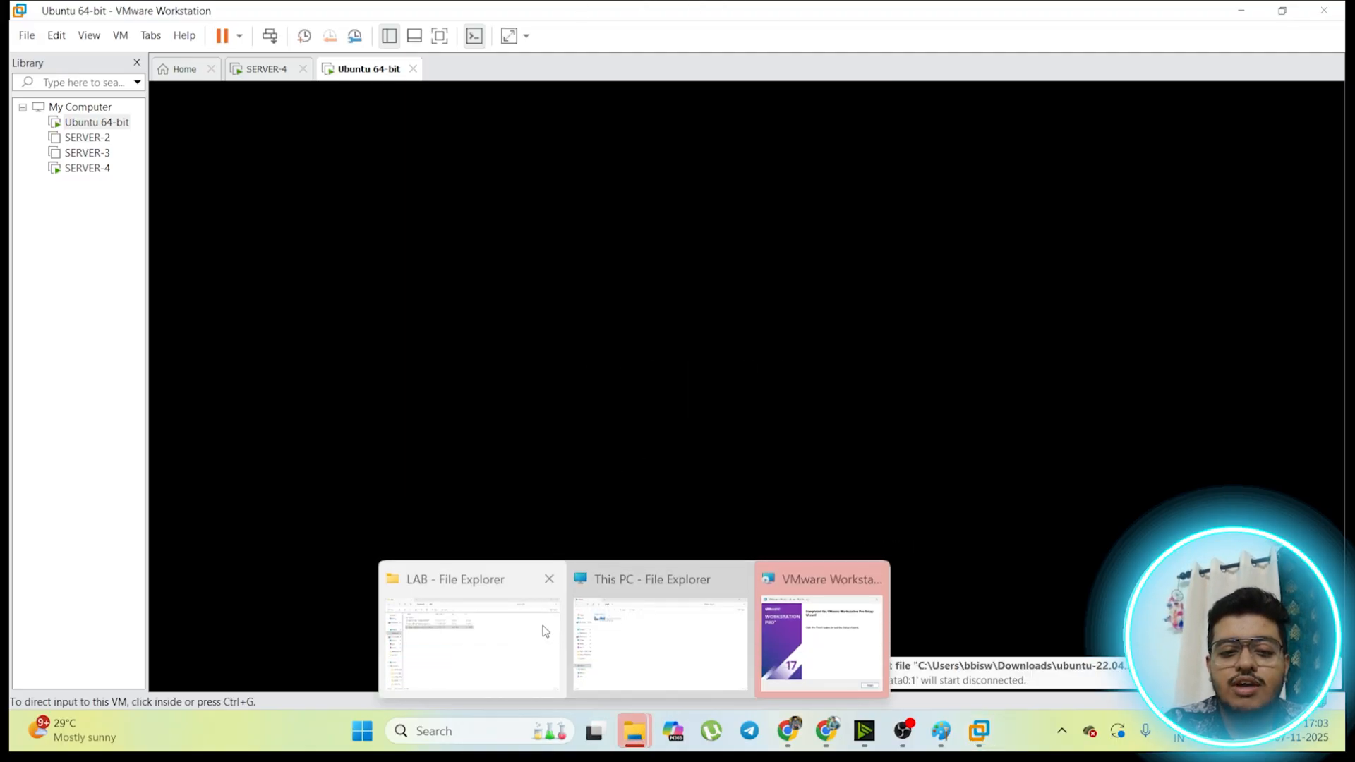
click(545, 632)
click(390, 263)
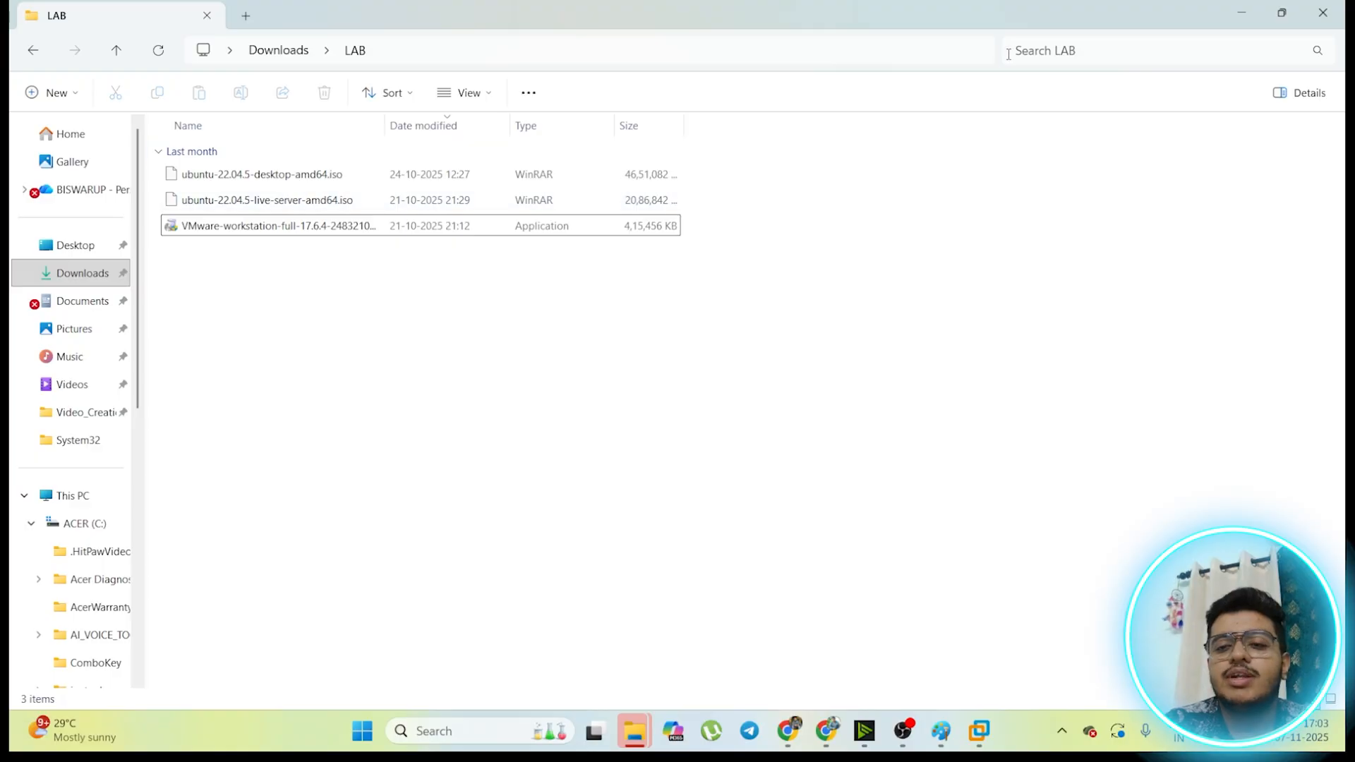
click(1241, 13)
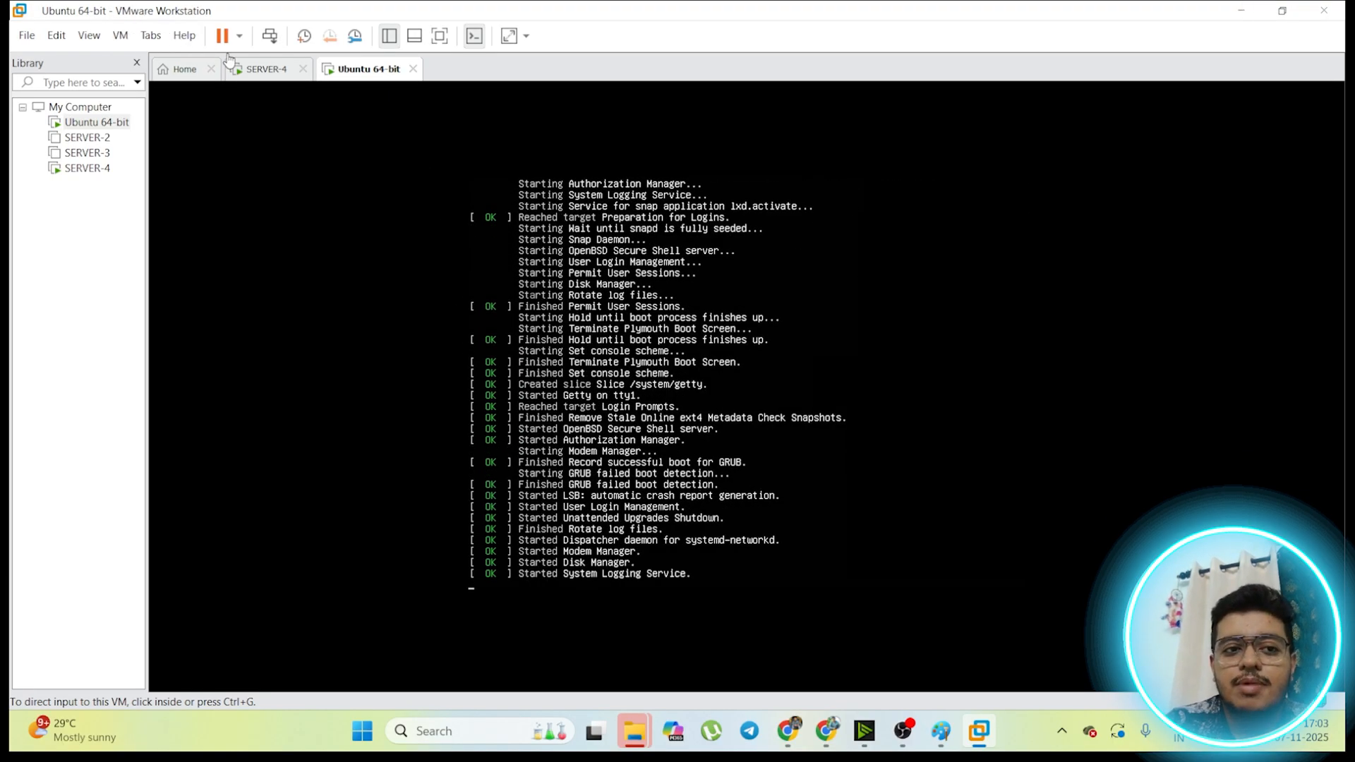
click(266, 70)
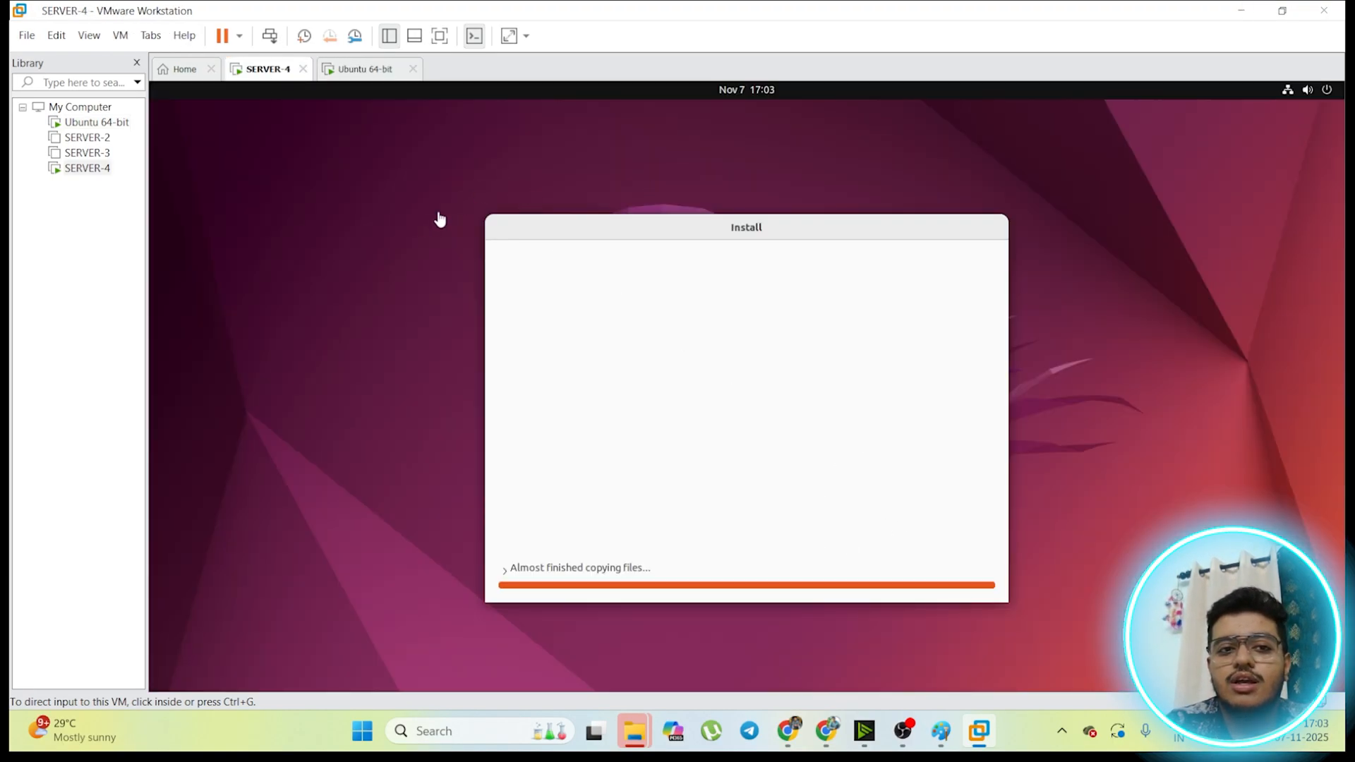
Step: Open the SERVER-2 virtual machine from the library and power it on
click(84, 139)
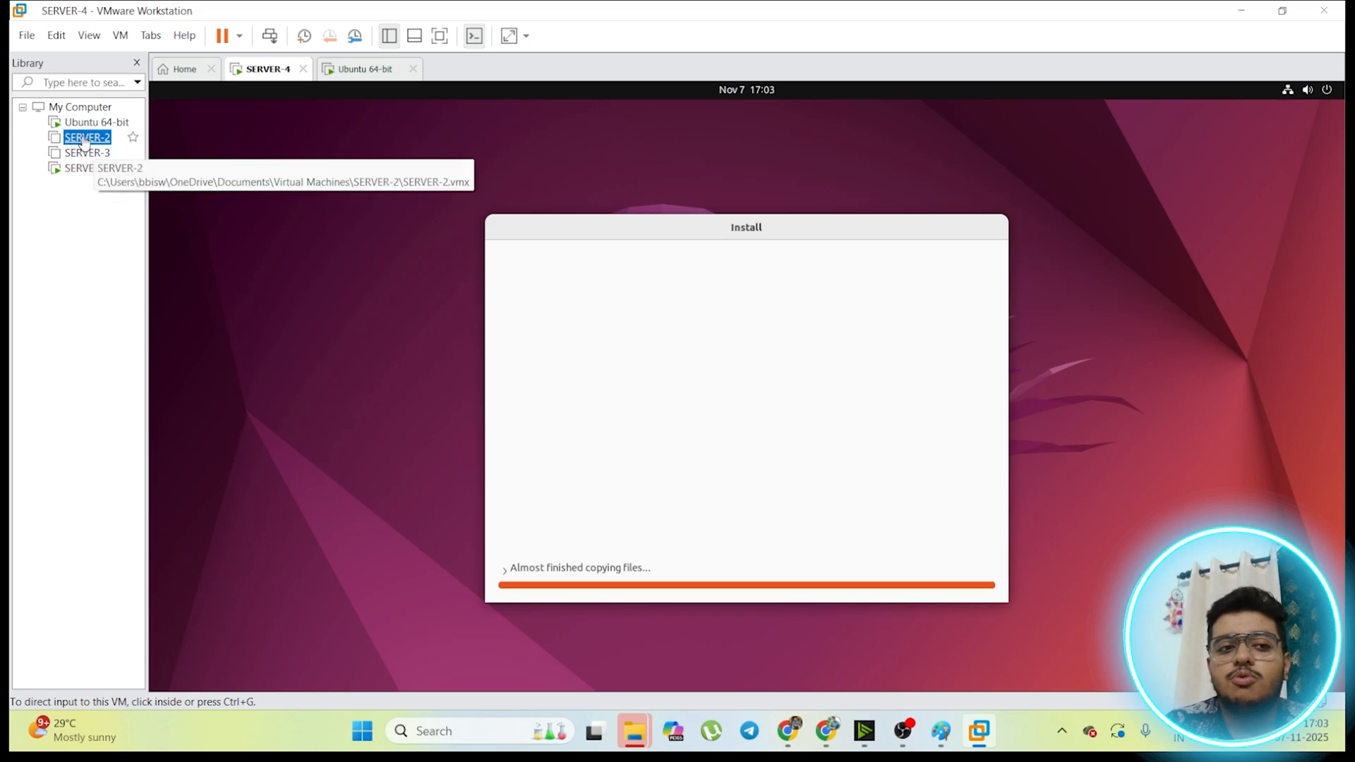
double_click(84, 139)
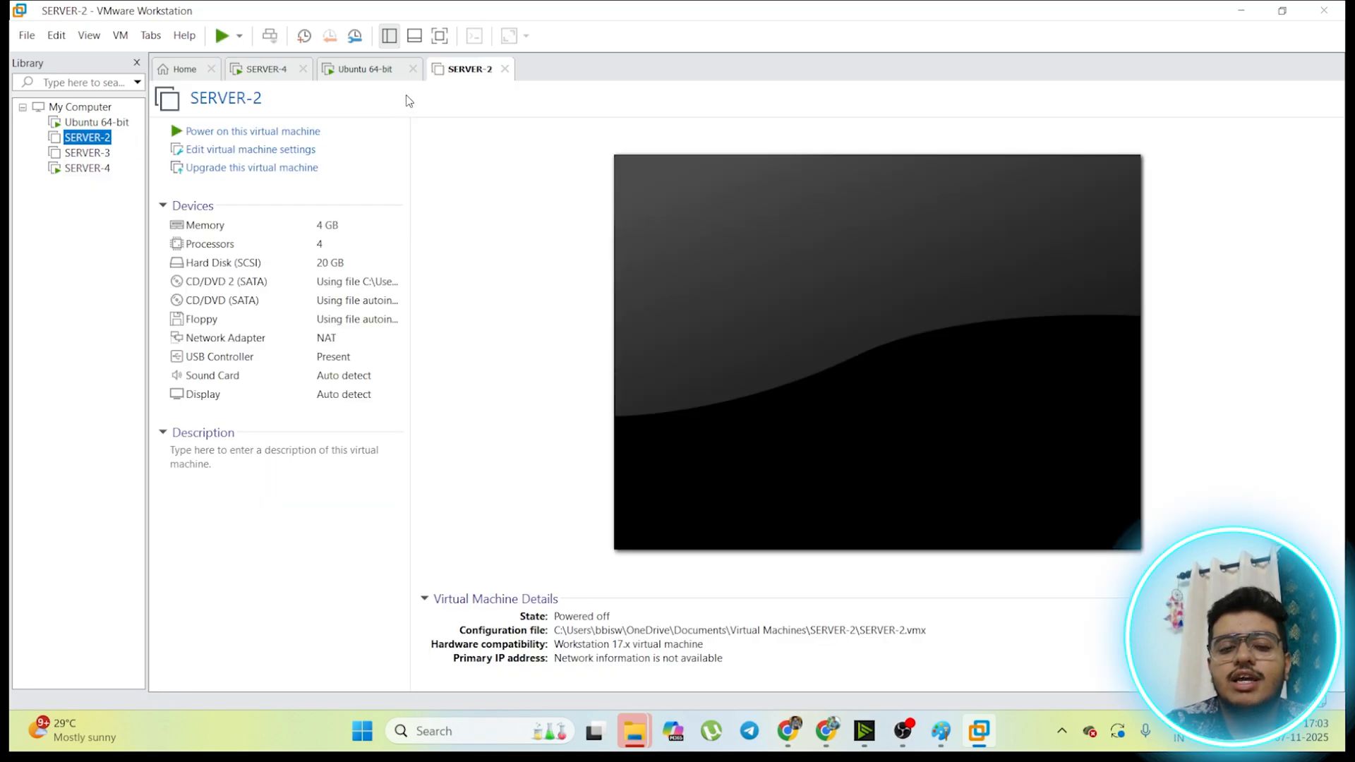
click(266, 133)
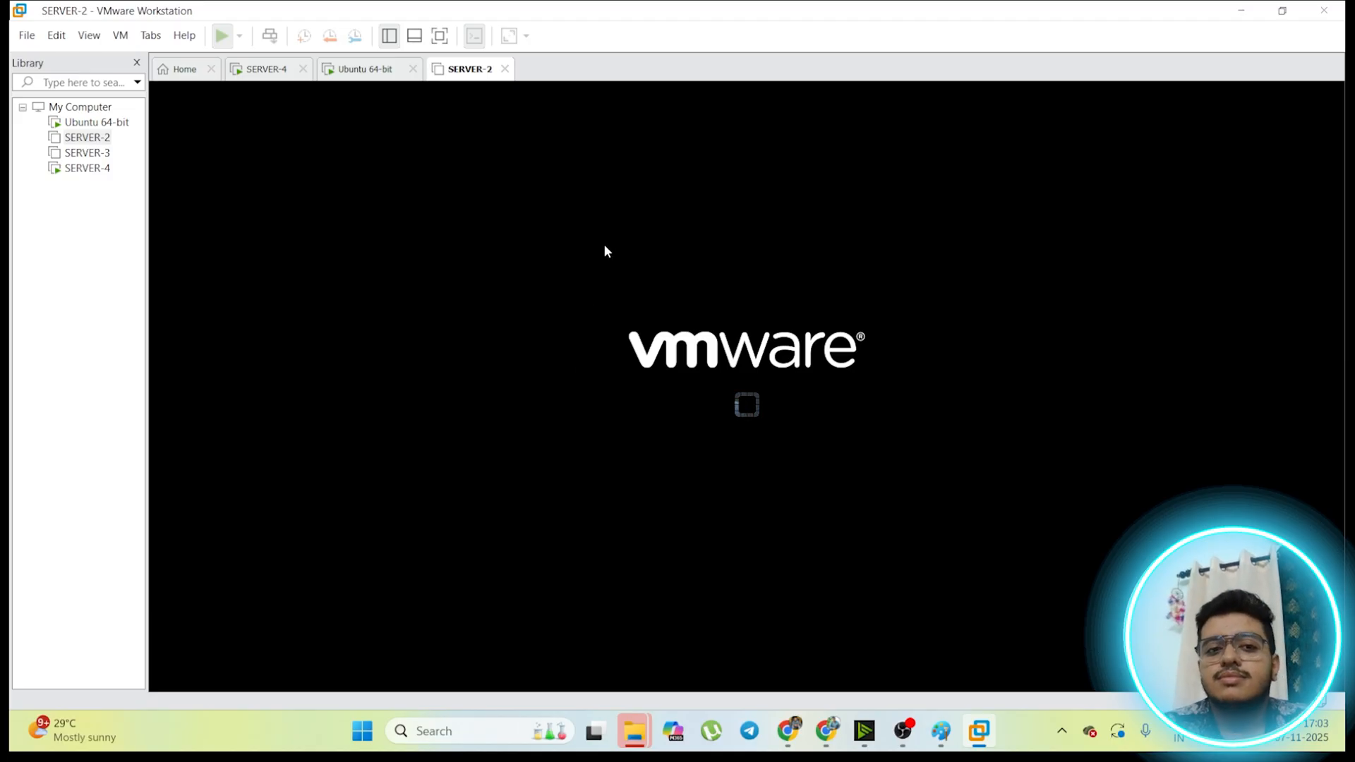
Step: Log in to the Ubuntu 64-bit console as ansible with the account password, and release input back to the host
click(370, 75)
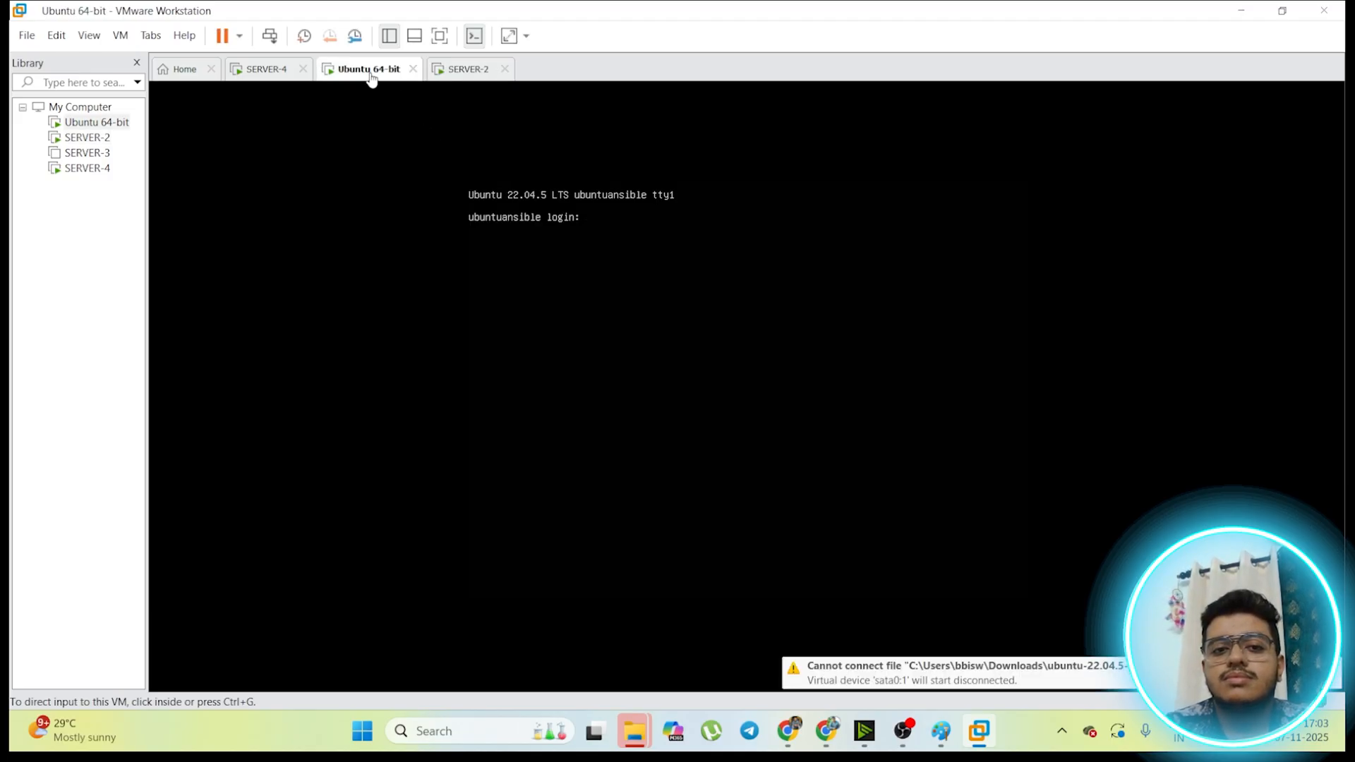
click(618, 265)
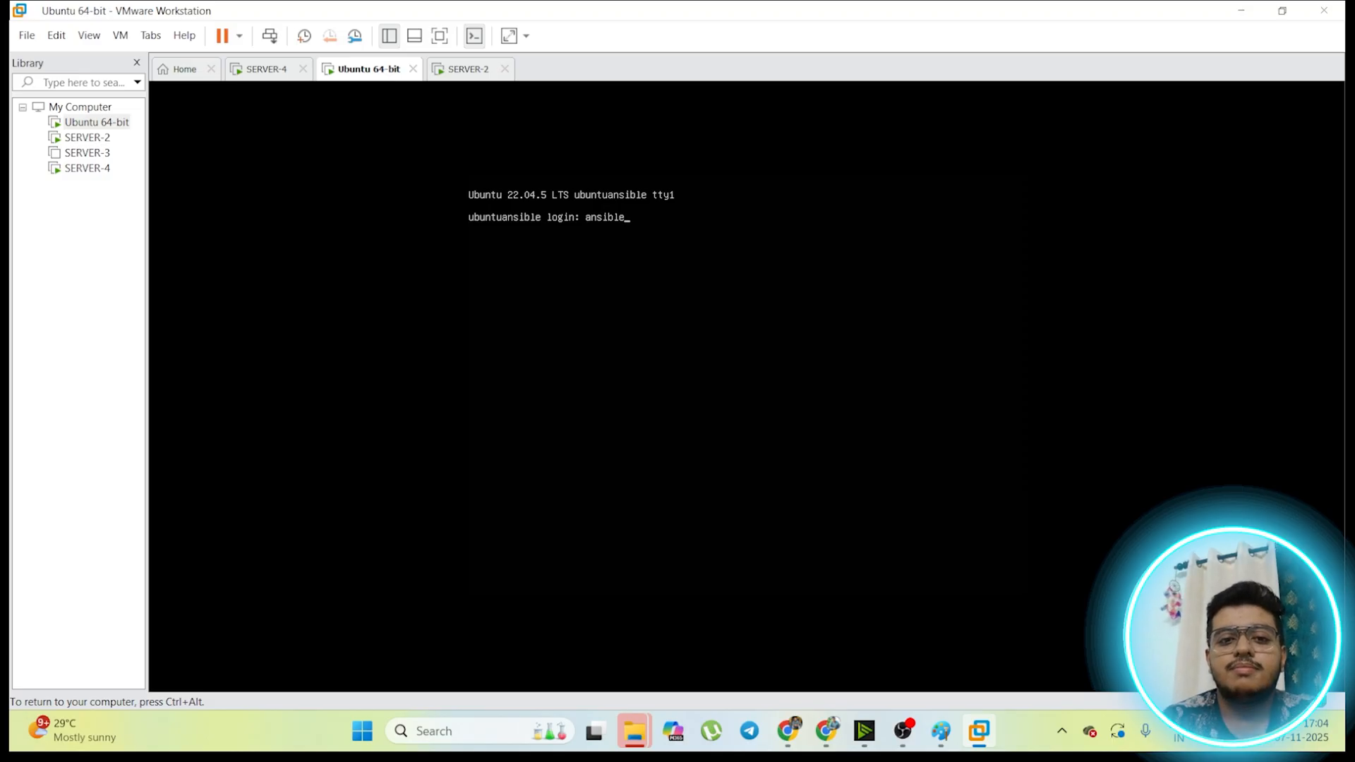
text(ansible)
key(Return)
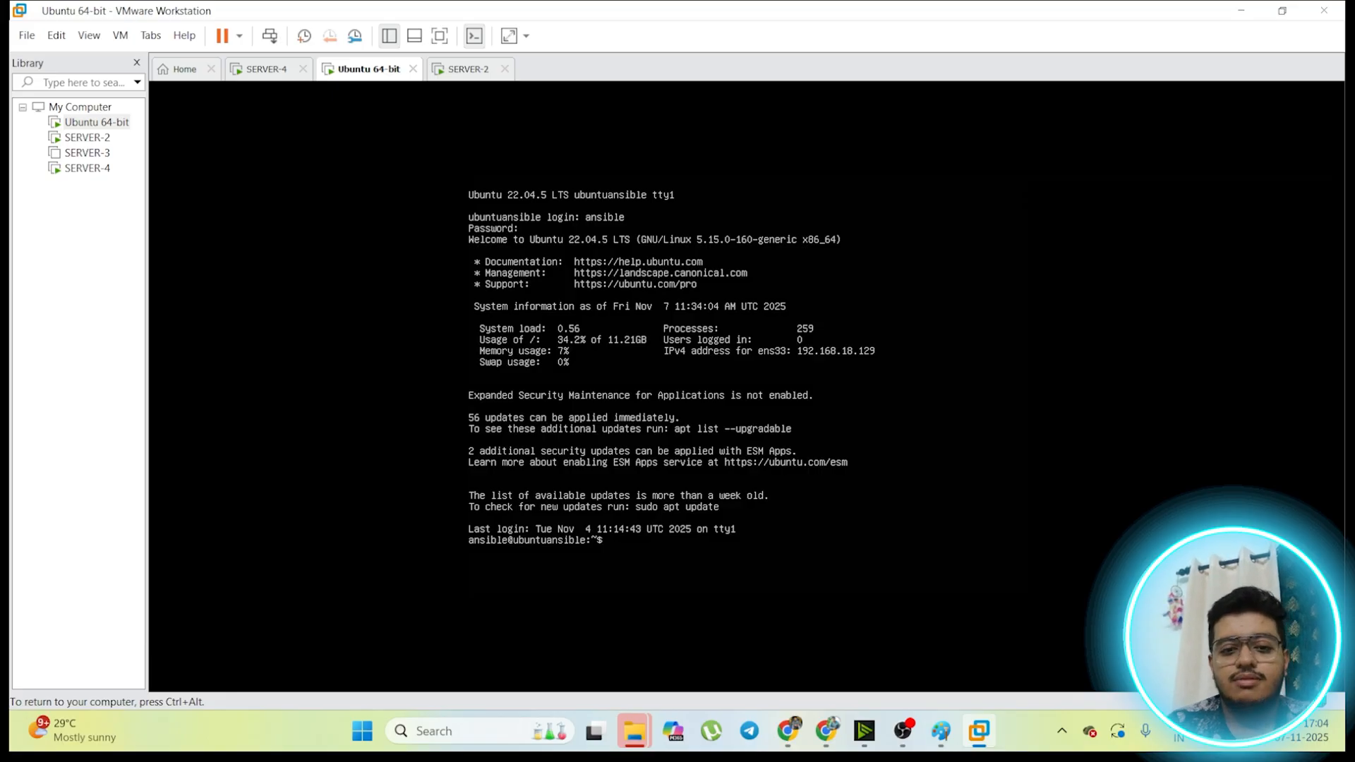
key(ctrl+alt)
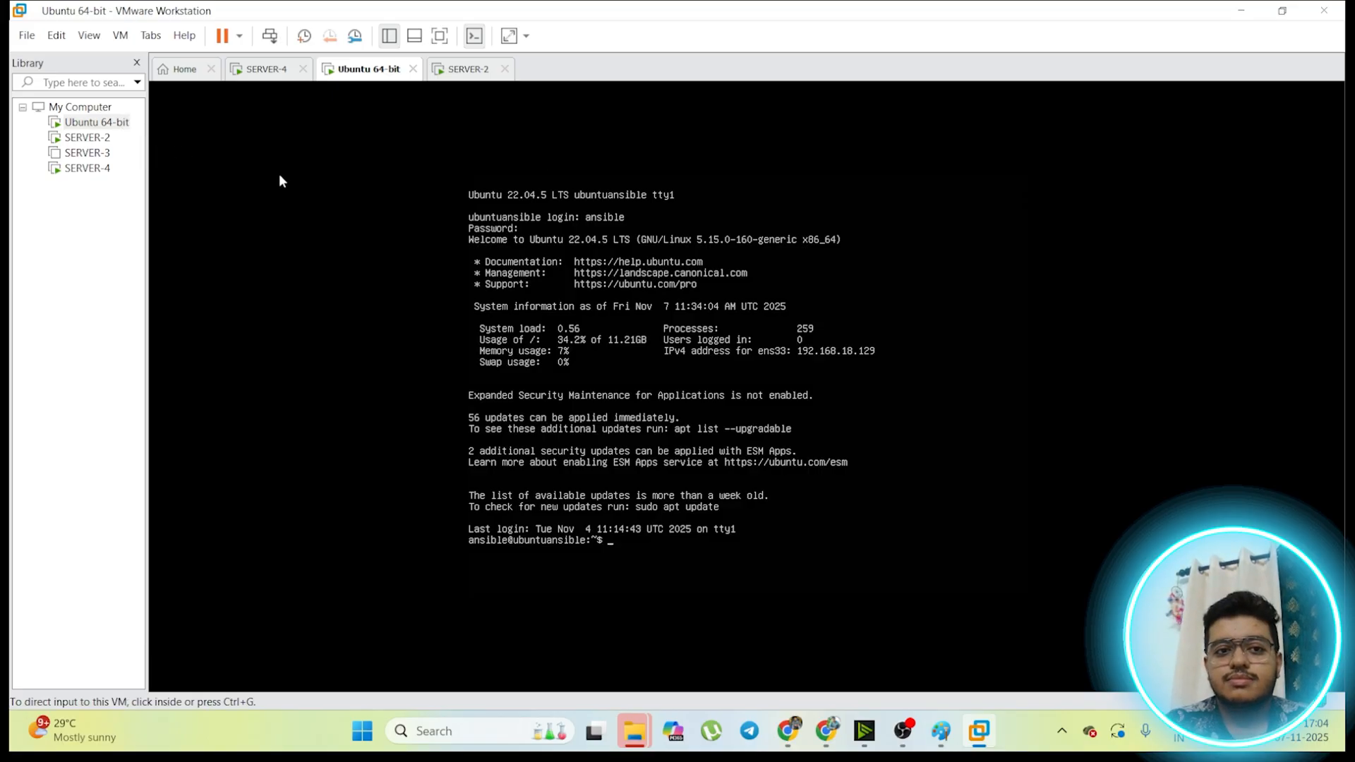
Step: Check SERVER-4's installation, and sign in to the server2 account on SERVER-2 with the account password, clearing the mistyped entry first
click(258, 69)
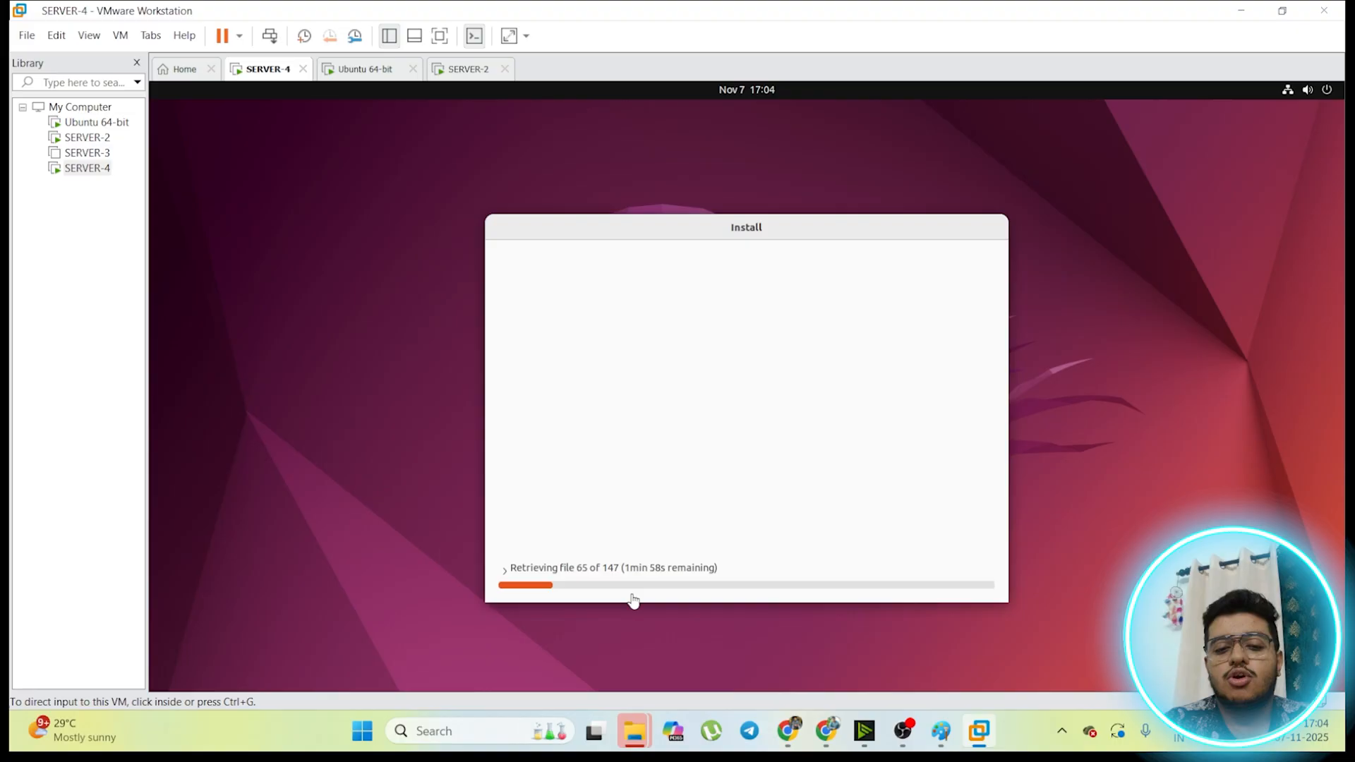
click(463, 70)
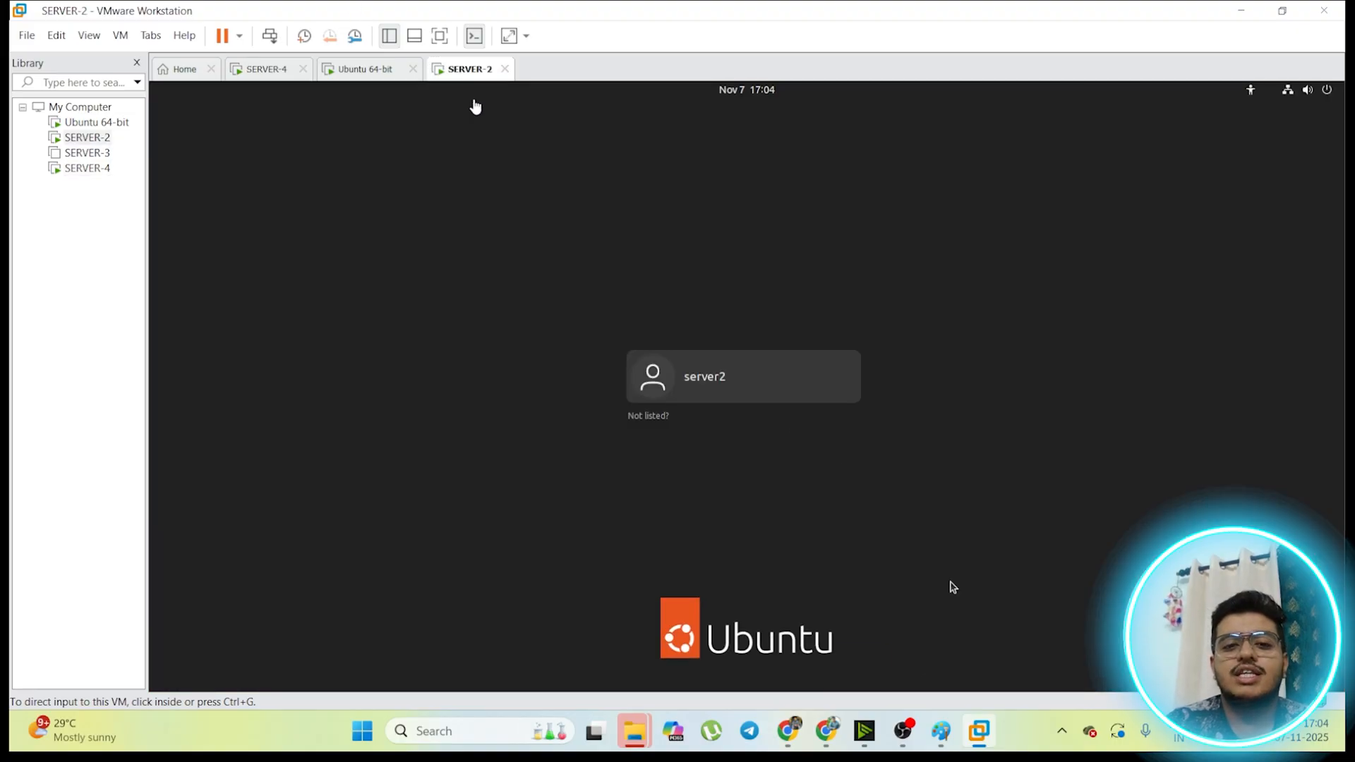
click(953, 587)
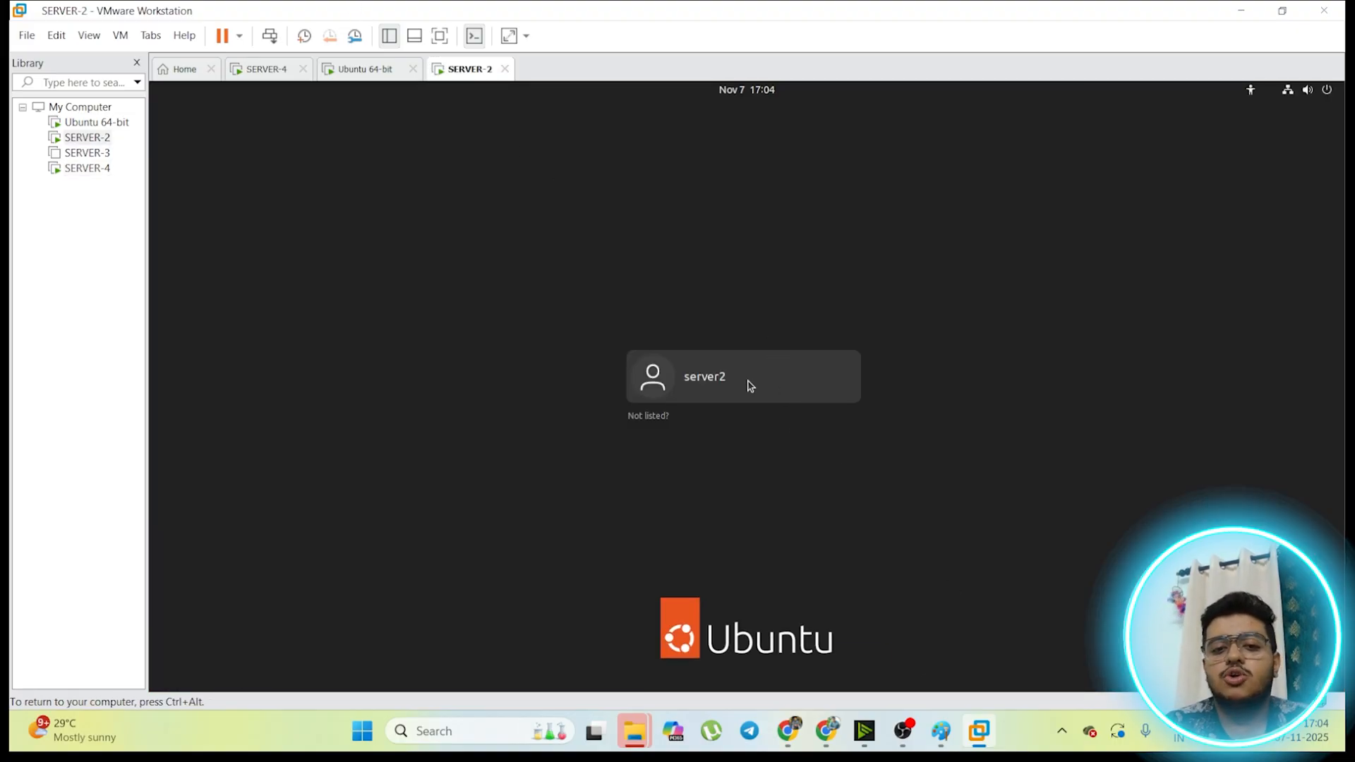
click(749, 386)
text(1234)
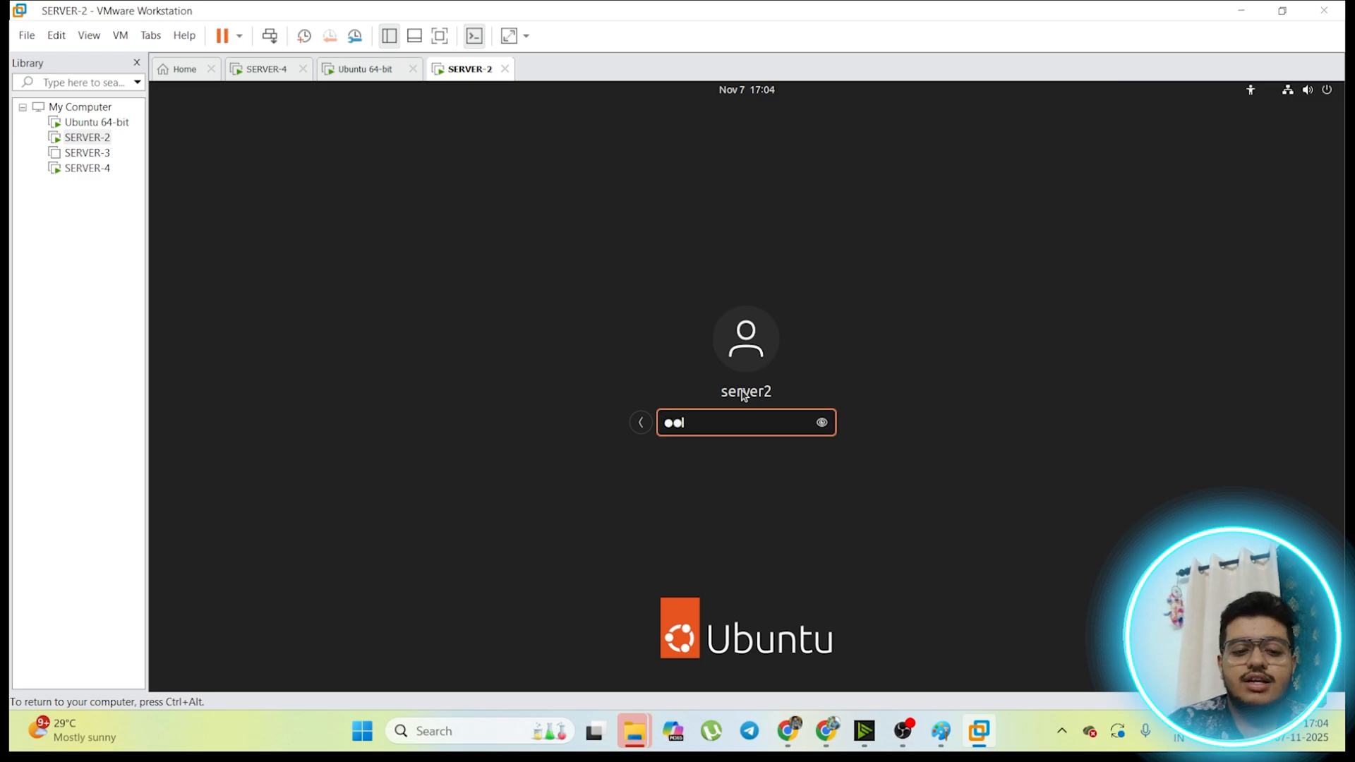
text(●●●●)
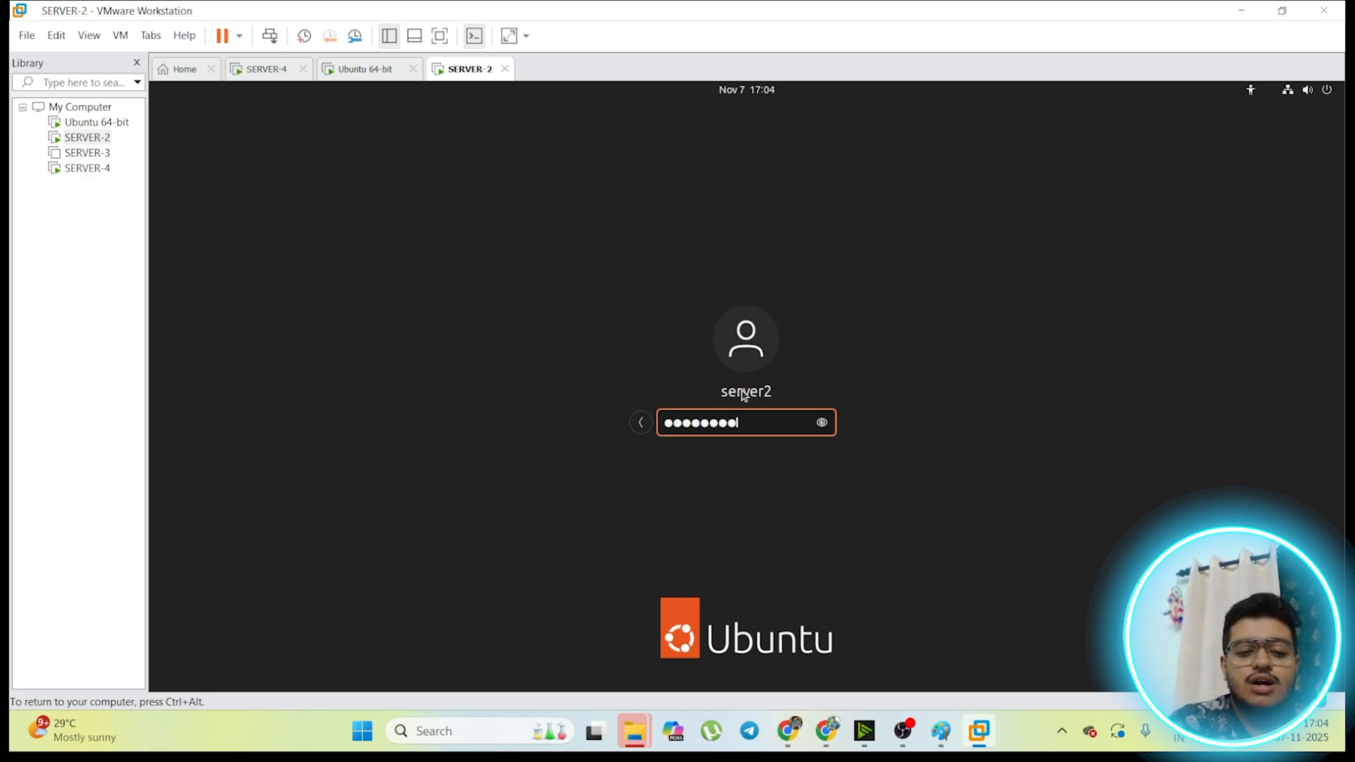
key(BackSpace)
key(BackSpace)
key(BackSpace)
key(BackSpace)
key(BackSpace)
key(BackSpace)
key(BackSpace)
key(BackSpace)
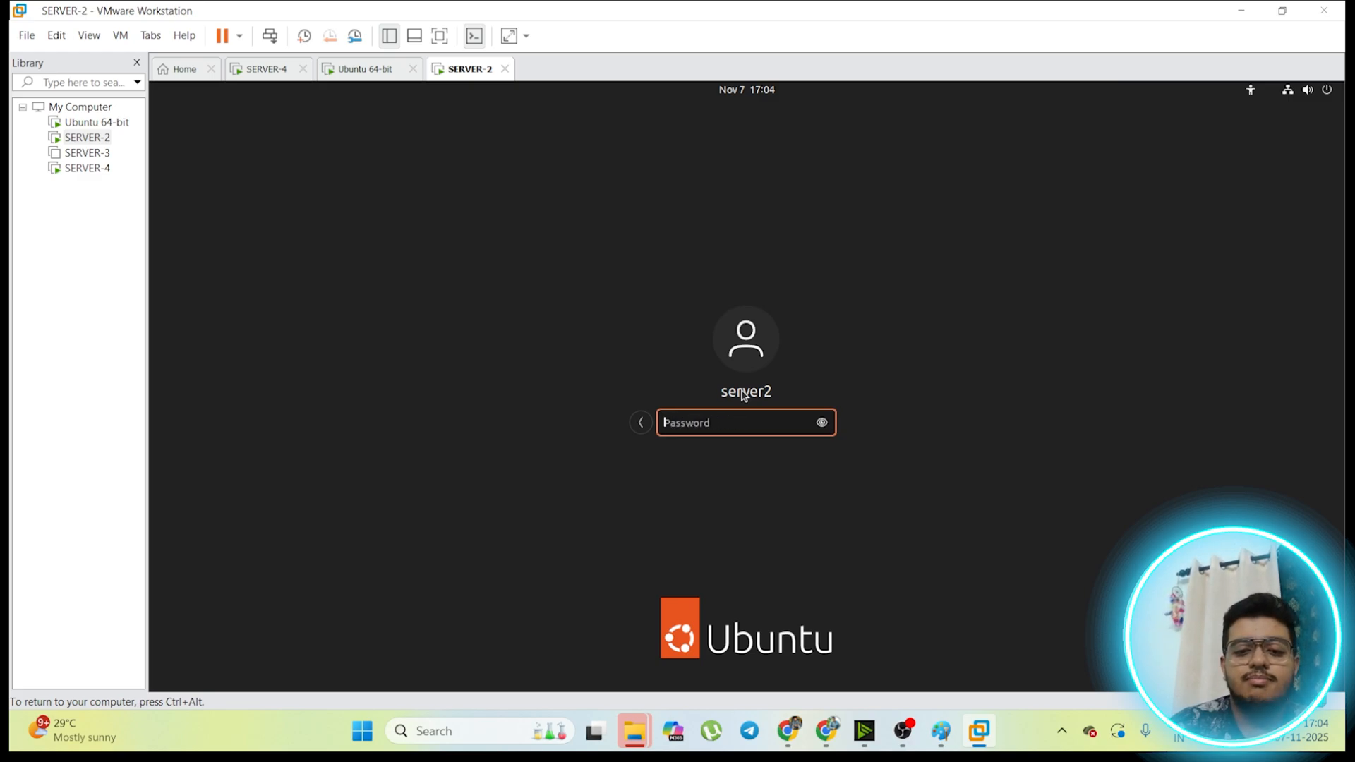
text(●●●●●●●●)
key(Return)
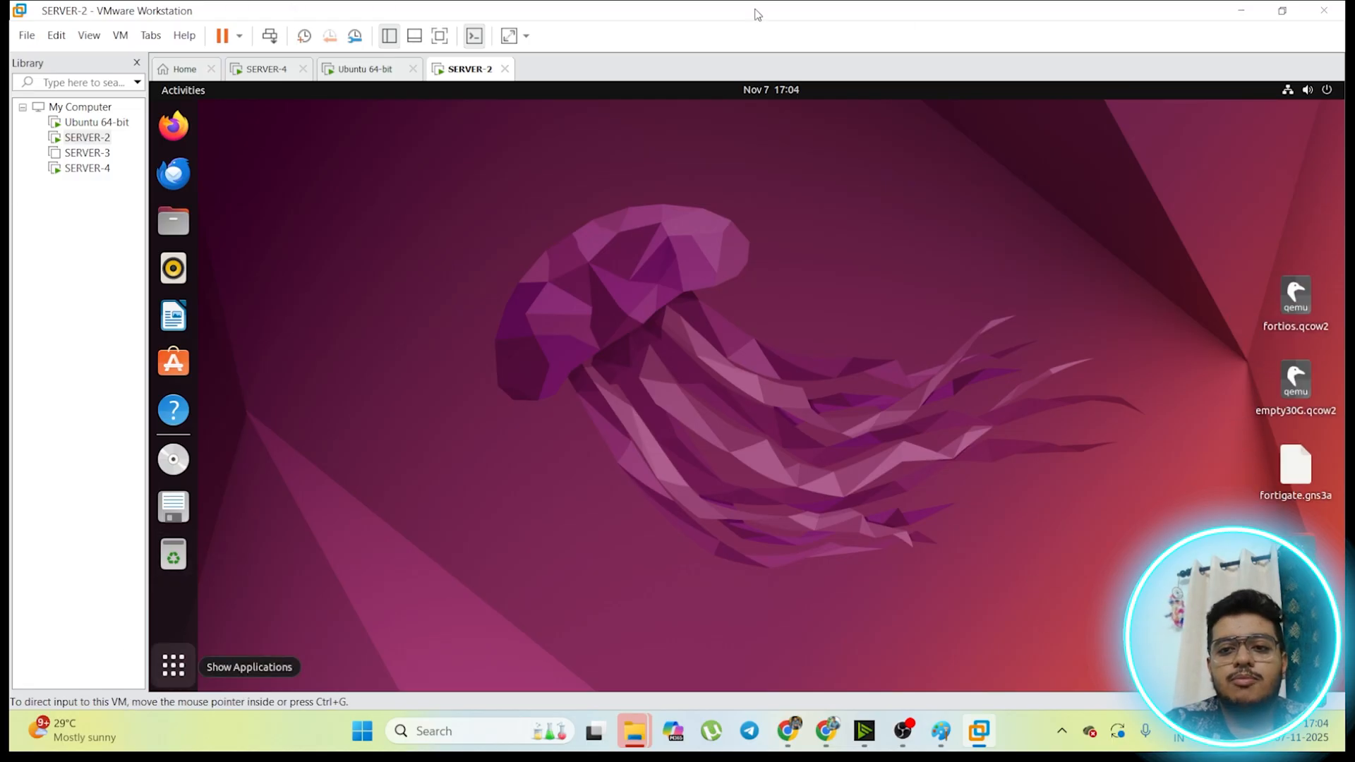
Step: Check the progress of the Ubuntu installation on SERVER-4
click(259, 75)
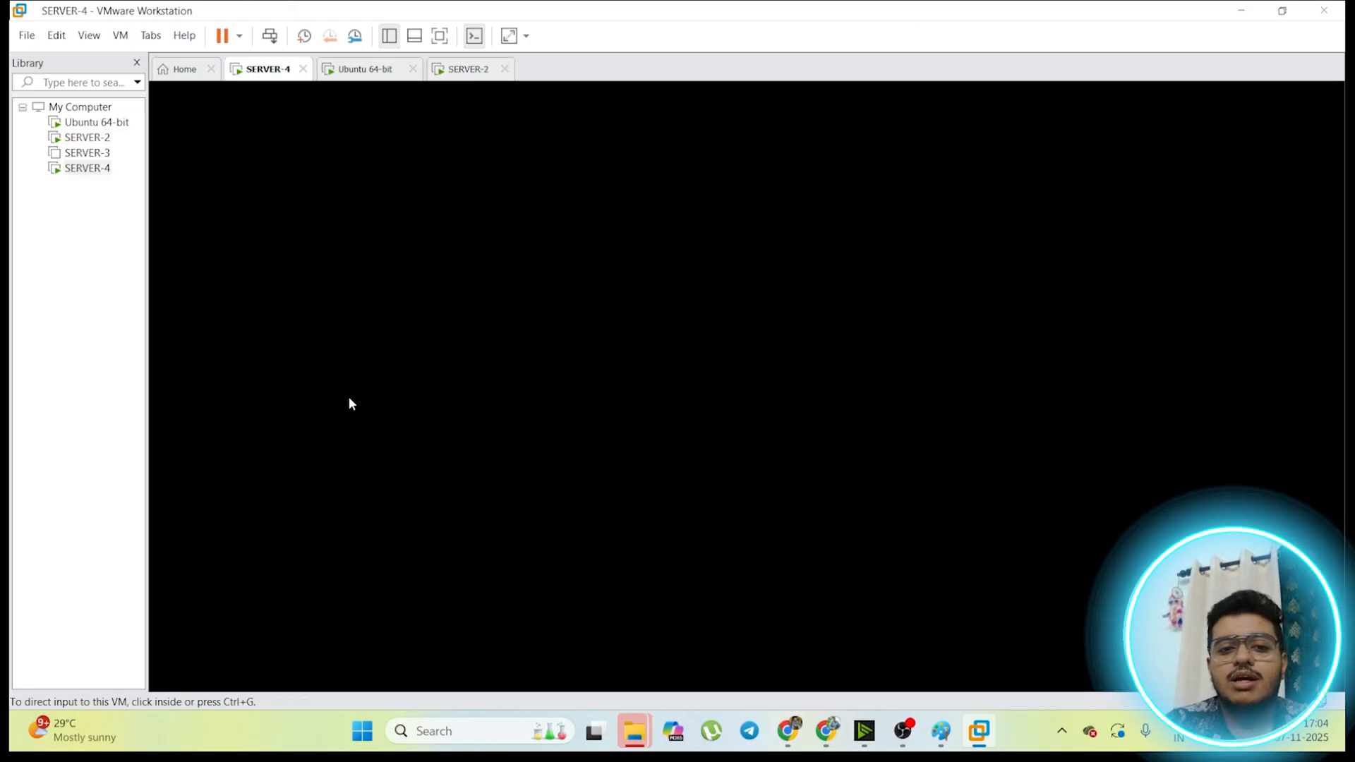
click(487, 70)
click(259, 75)
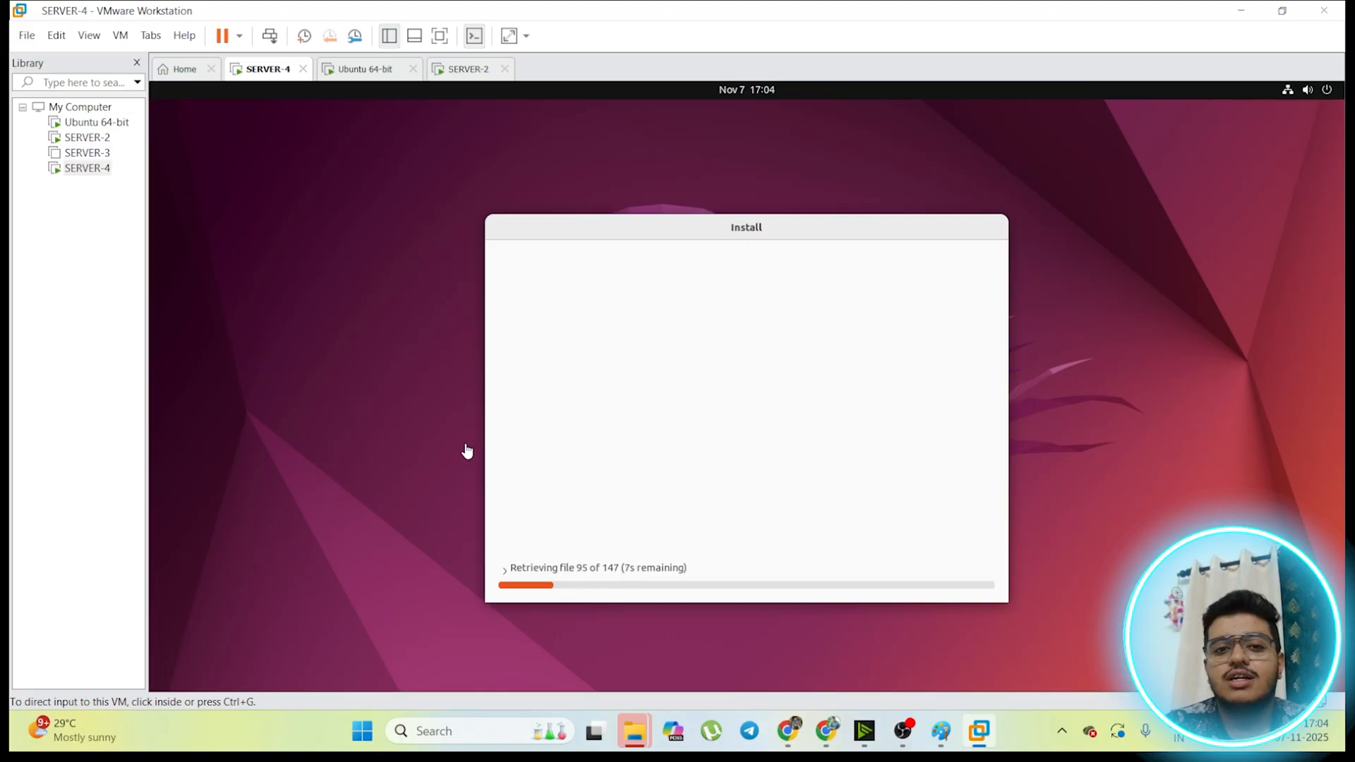
Step: Open a terminal on SERVER-2 and run ifconfig to examine the IP address of its ens33 interface
click(449, 74)
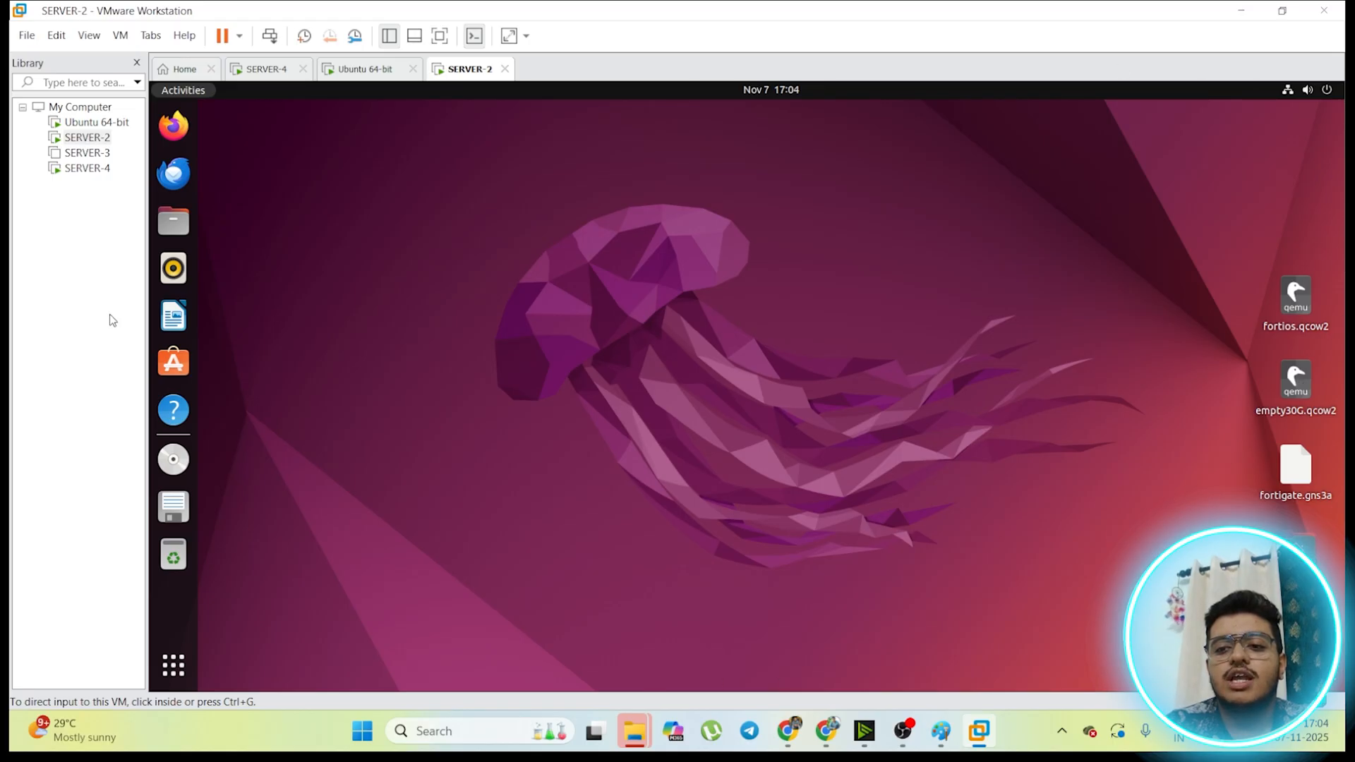
click(176, 671)
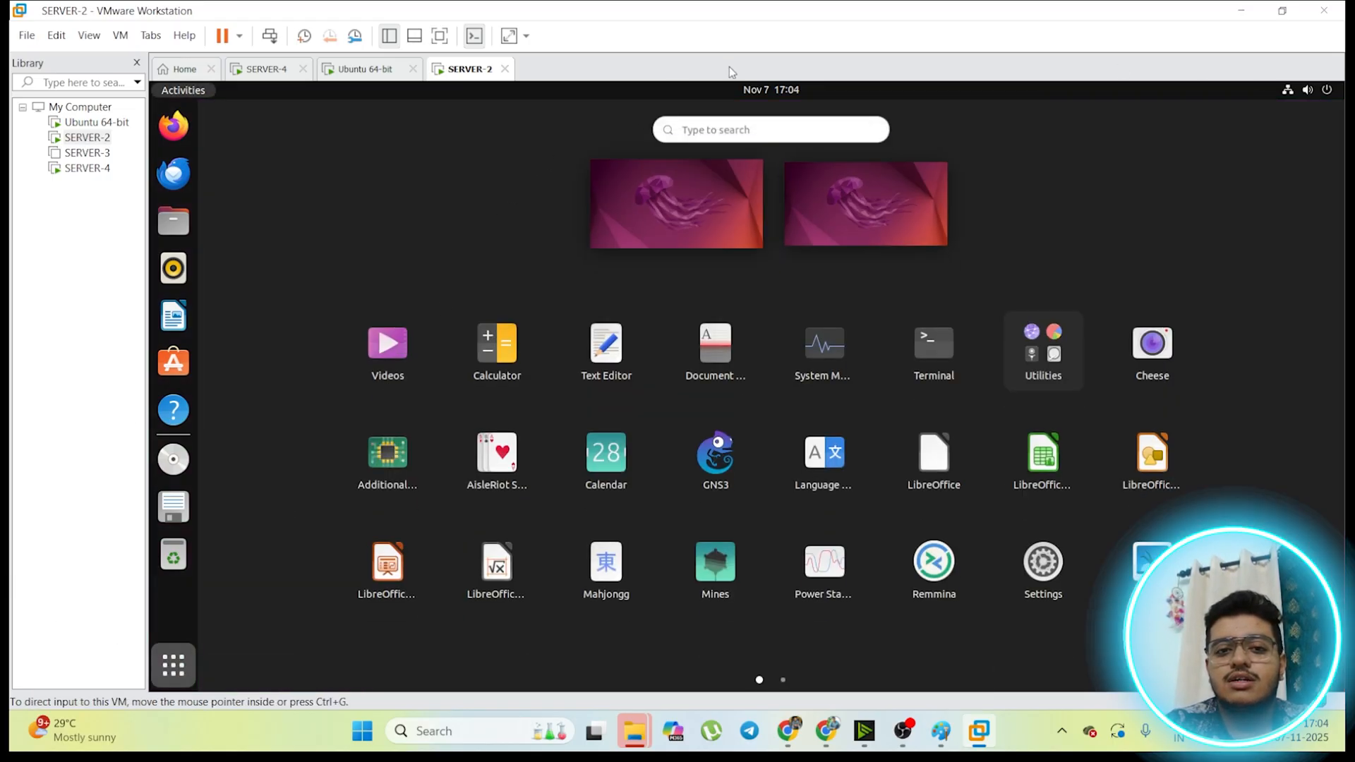
click(907, 341)
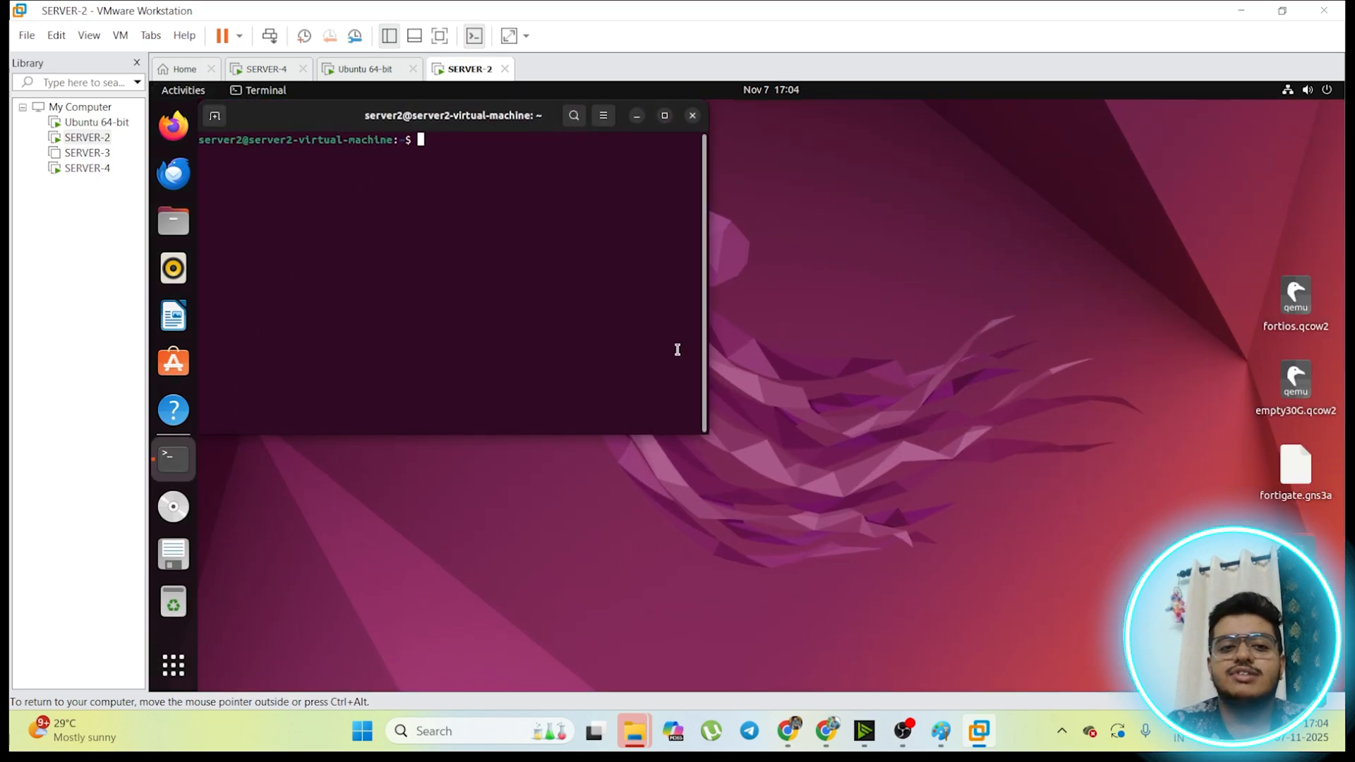
text(i)
text(p)
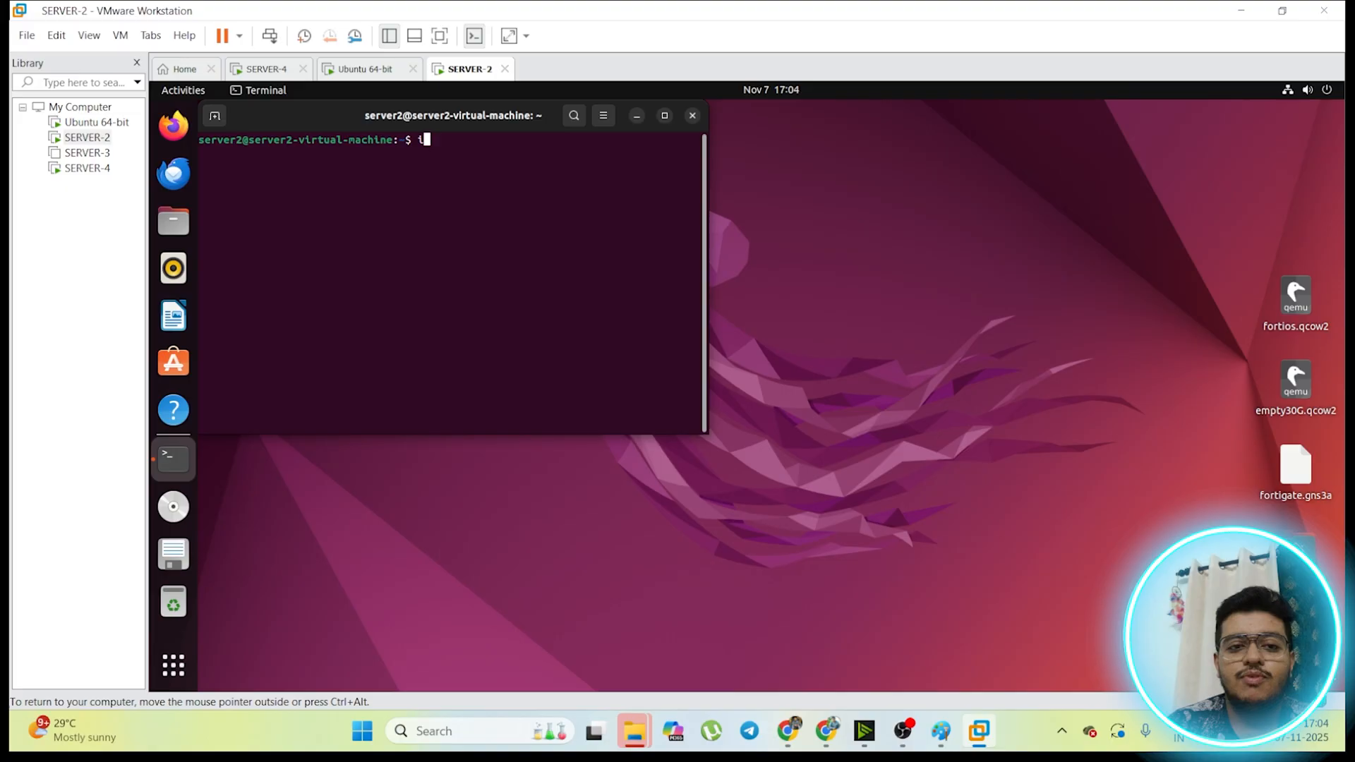
text(f)
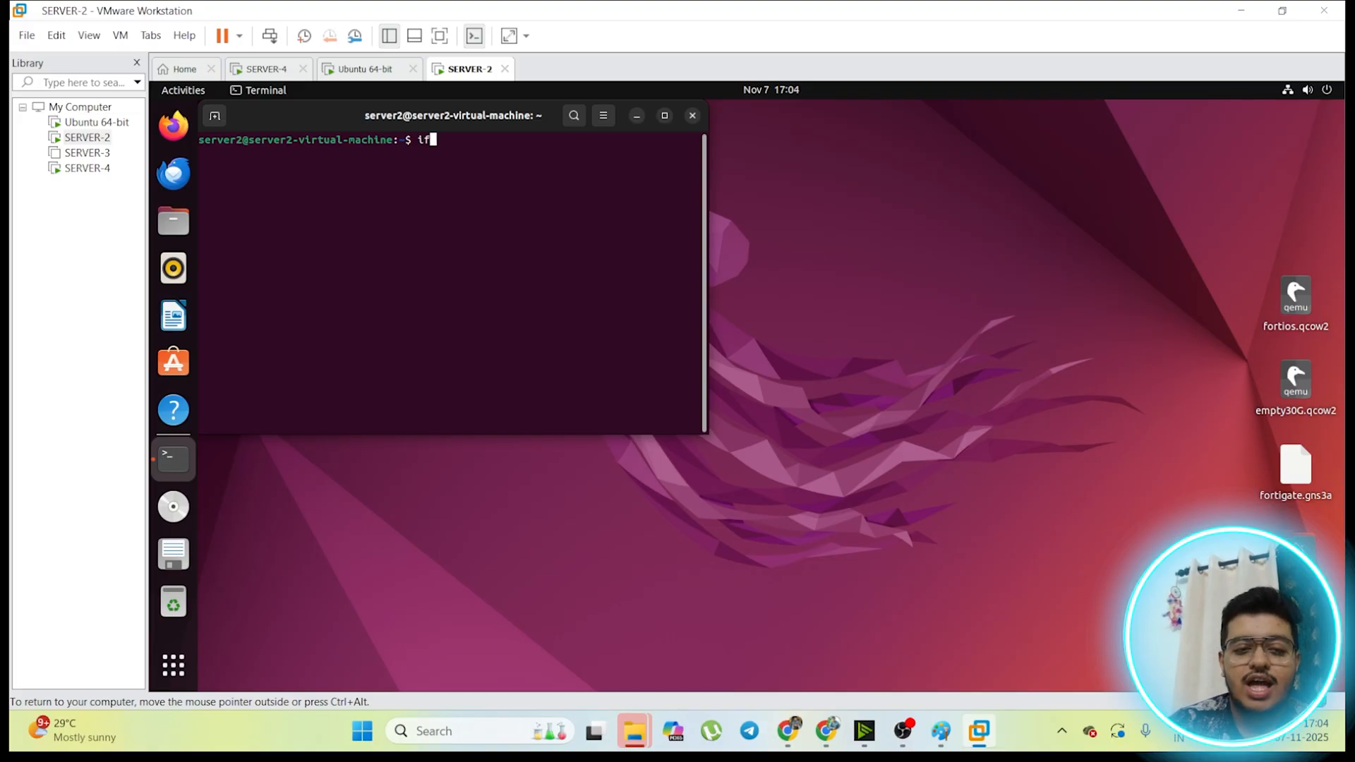
text(config)
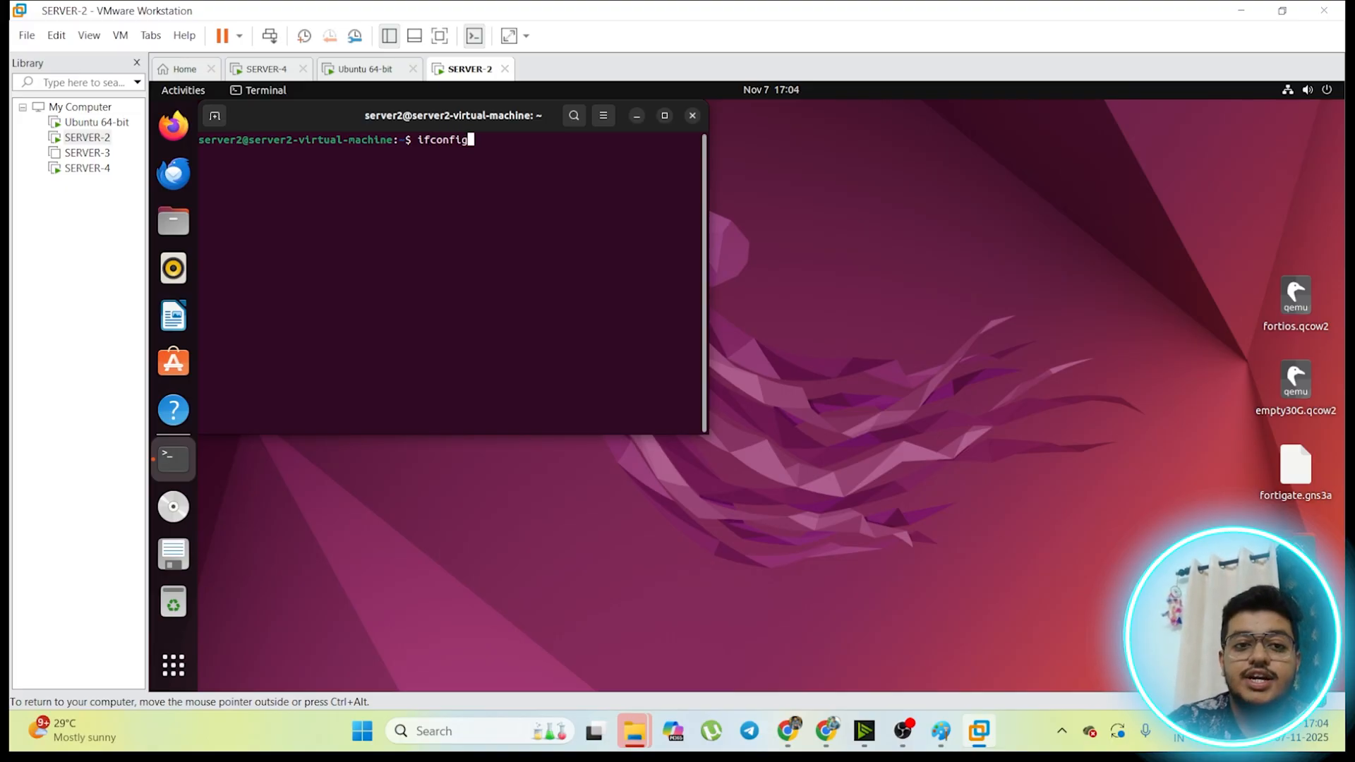
key(Return)
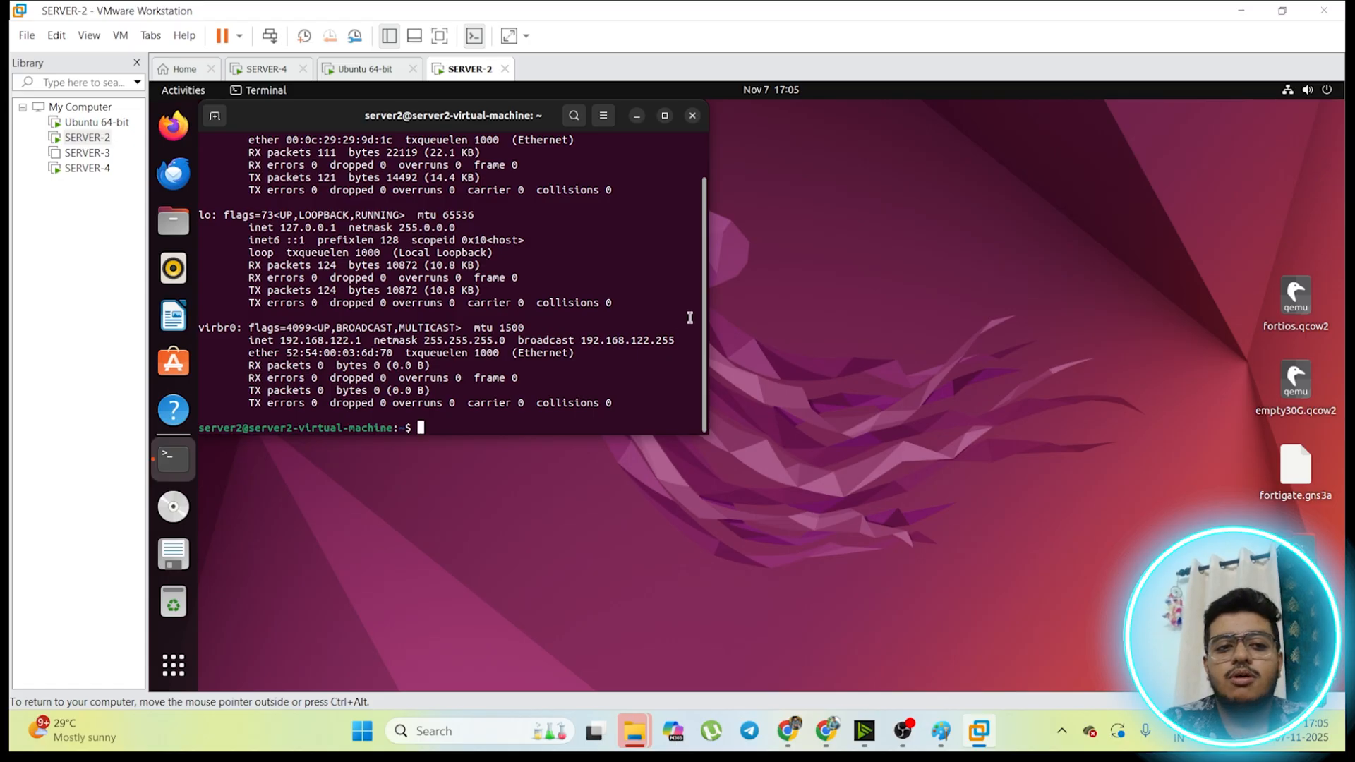
scroll(691, 315, up, 2)
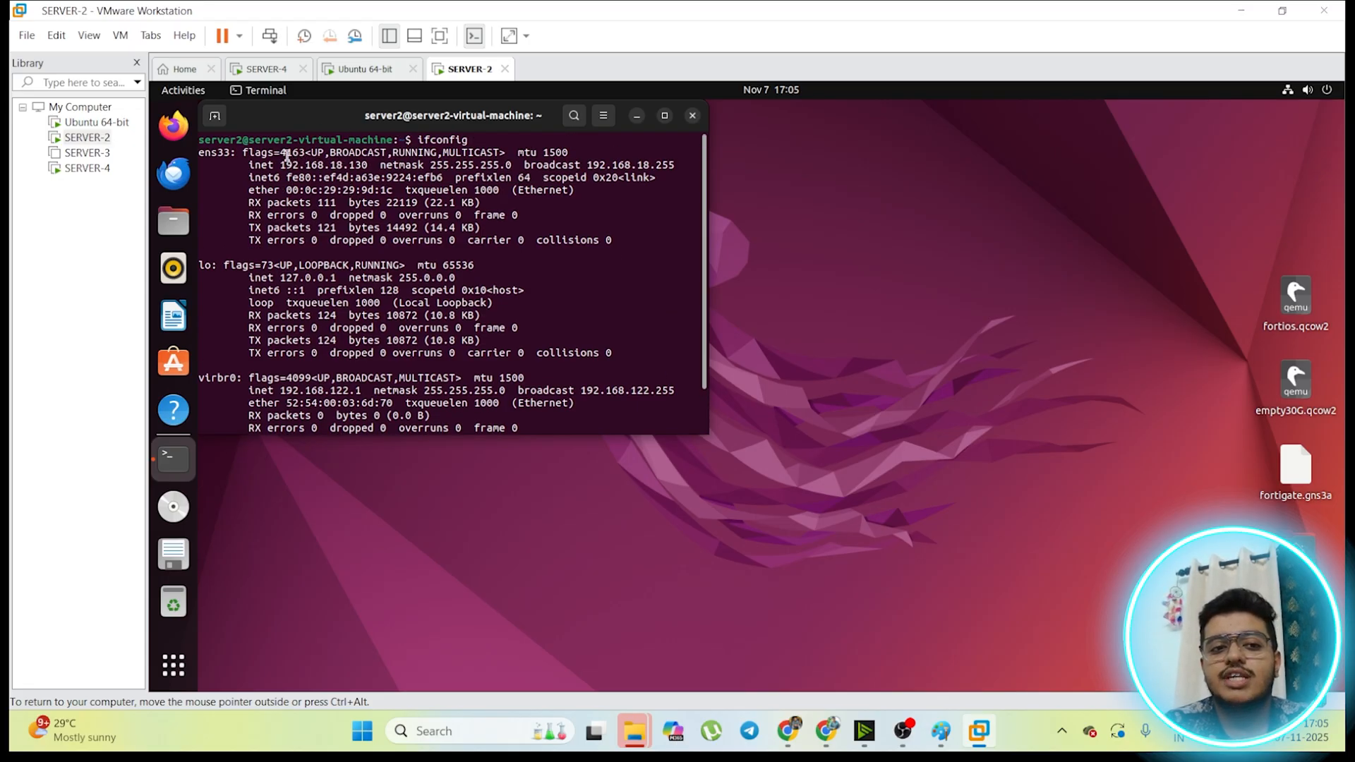
drag(281, 166, 370, 165)
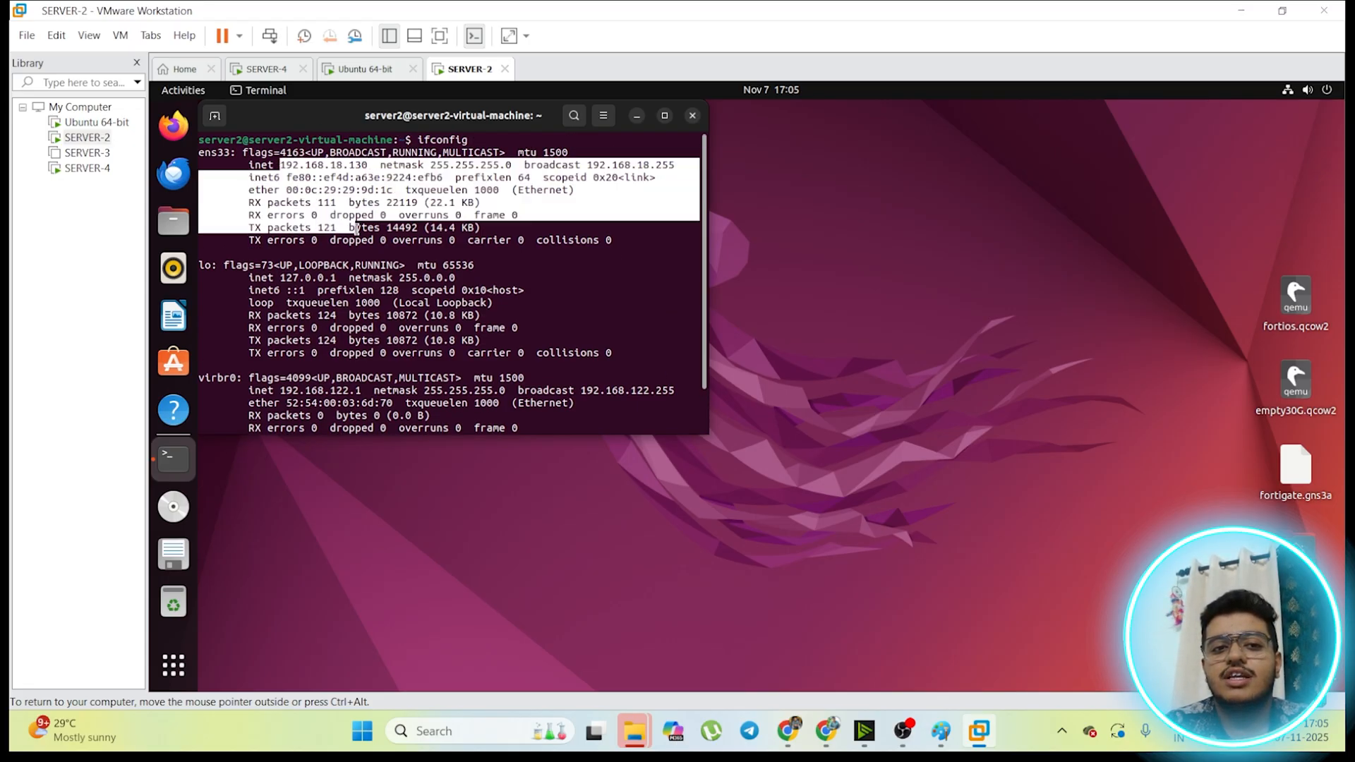
Step: Run ifconfig on the Ubuntu 64-bit machine to examine its network addresses, and release input back to the host
click(381, 79)
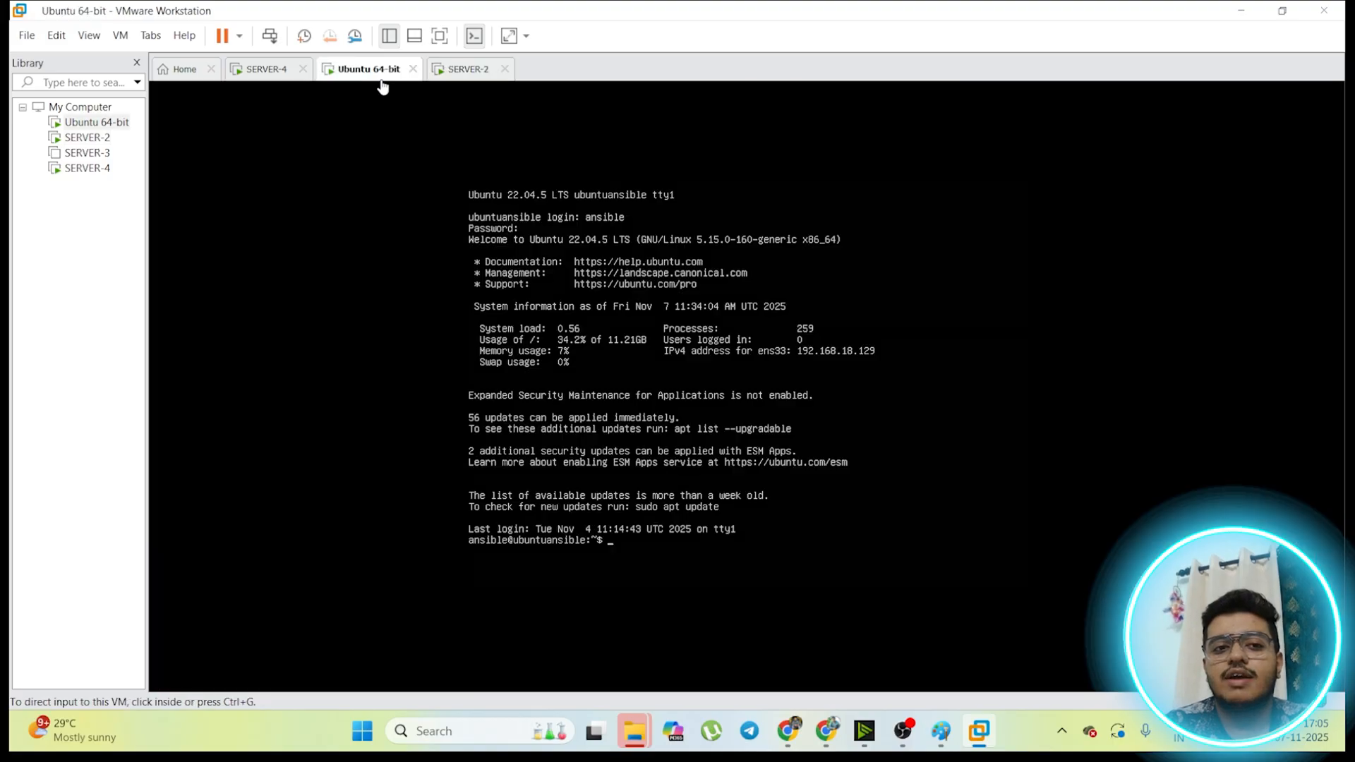
click(634, 509)
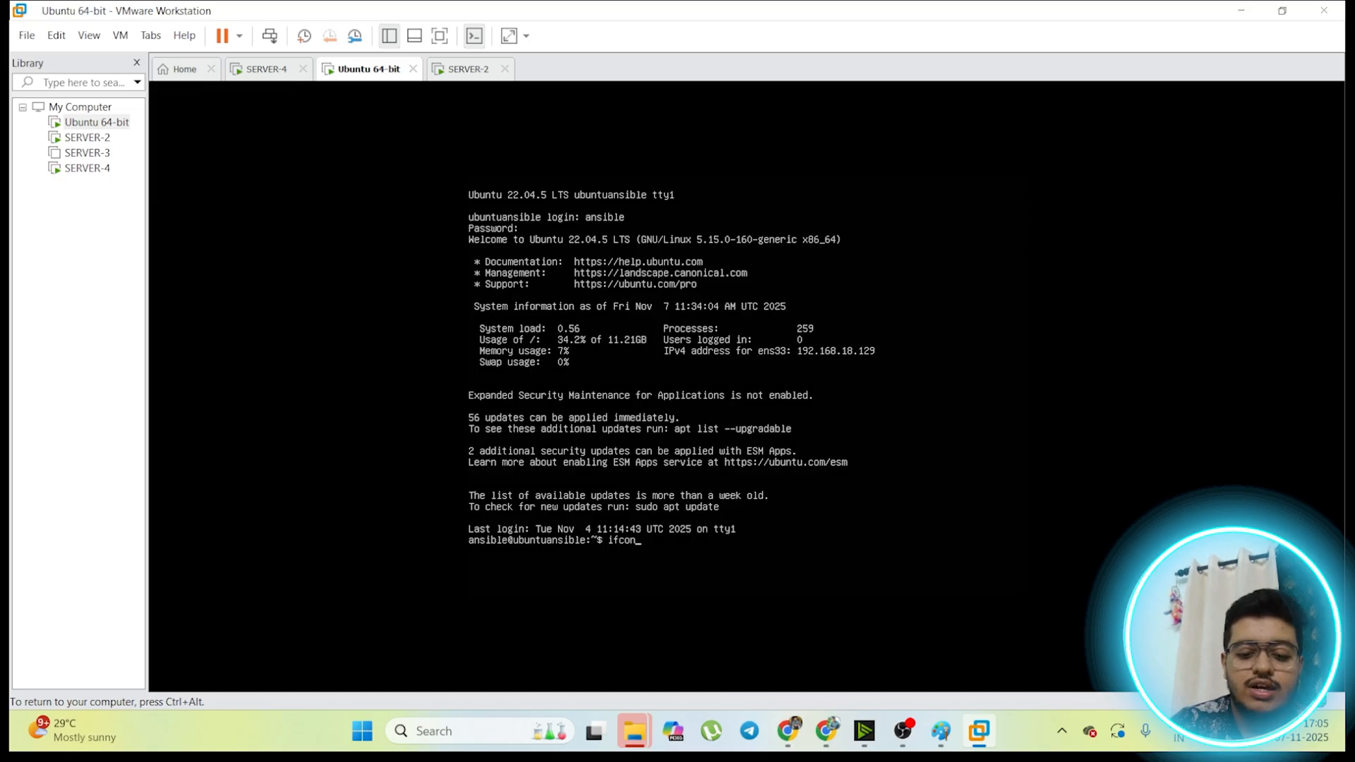
key(Return)
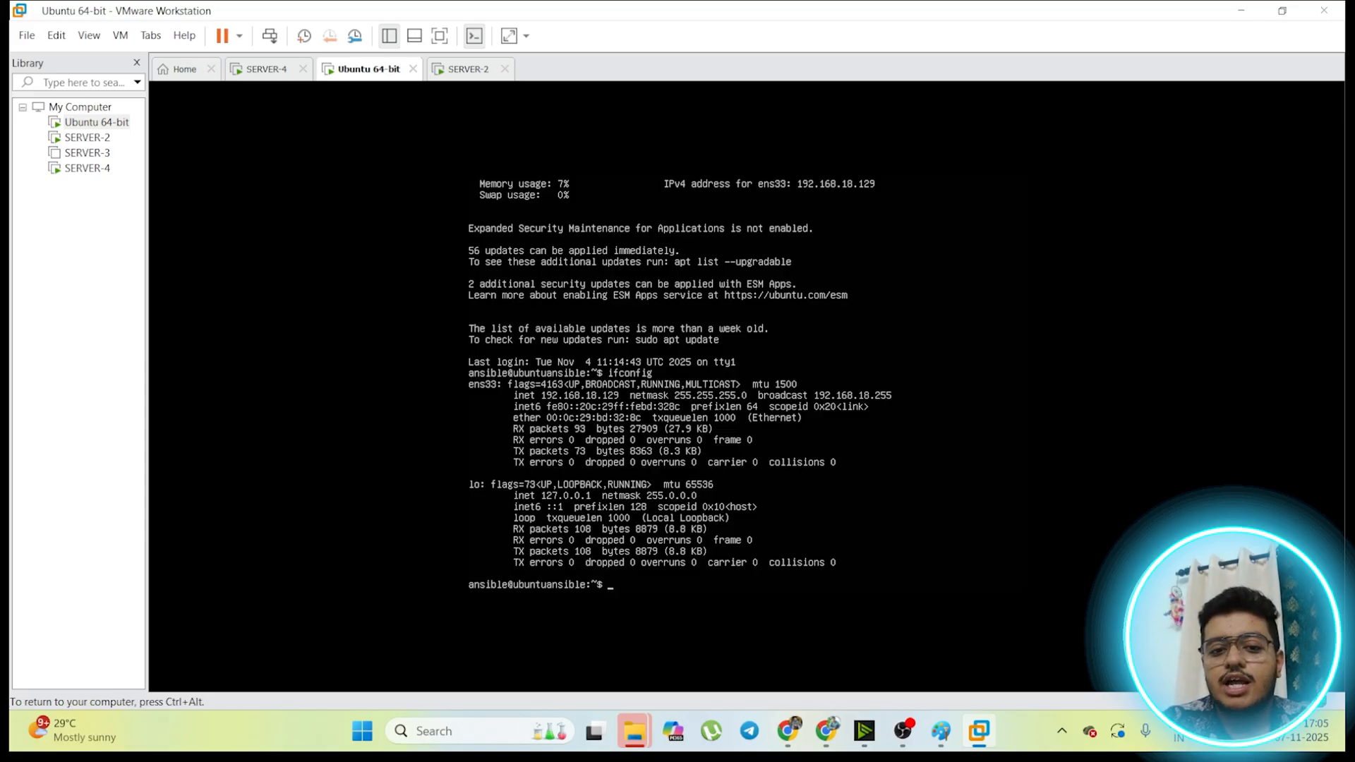
key(ctrl+alt)
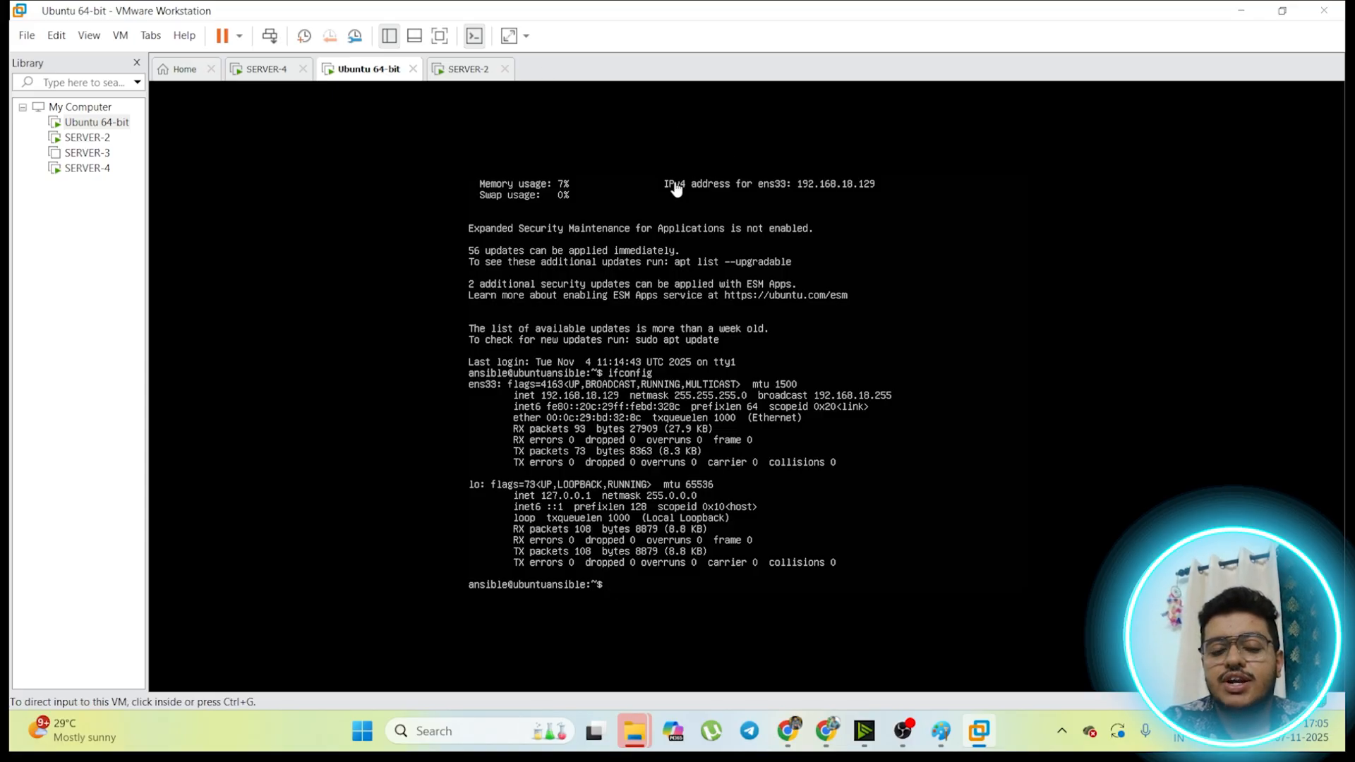
Step: Go to SERVER-4 and restart it to finish the completed Ubuntu installation
click(251, 76)
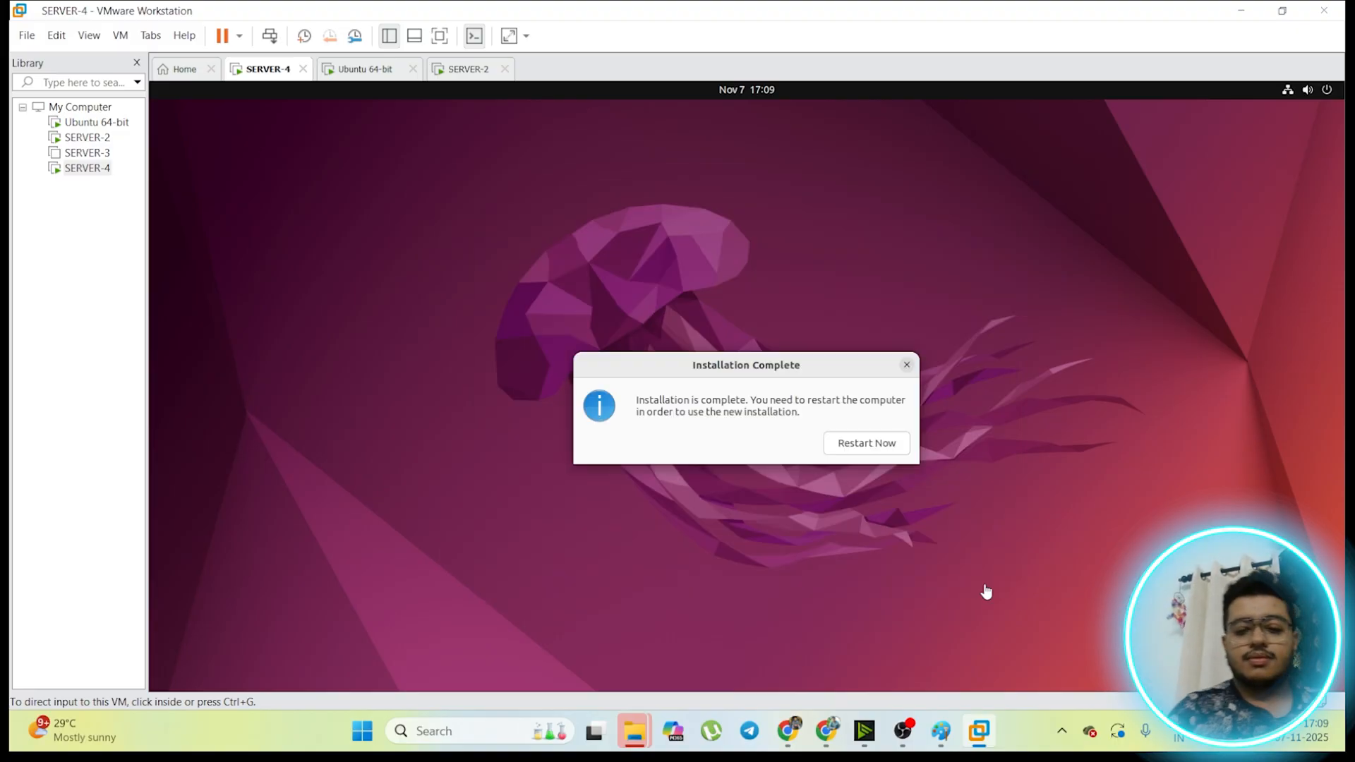
click(903, 730)
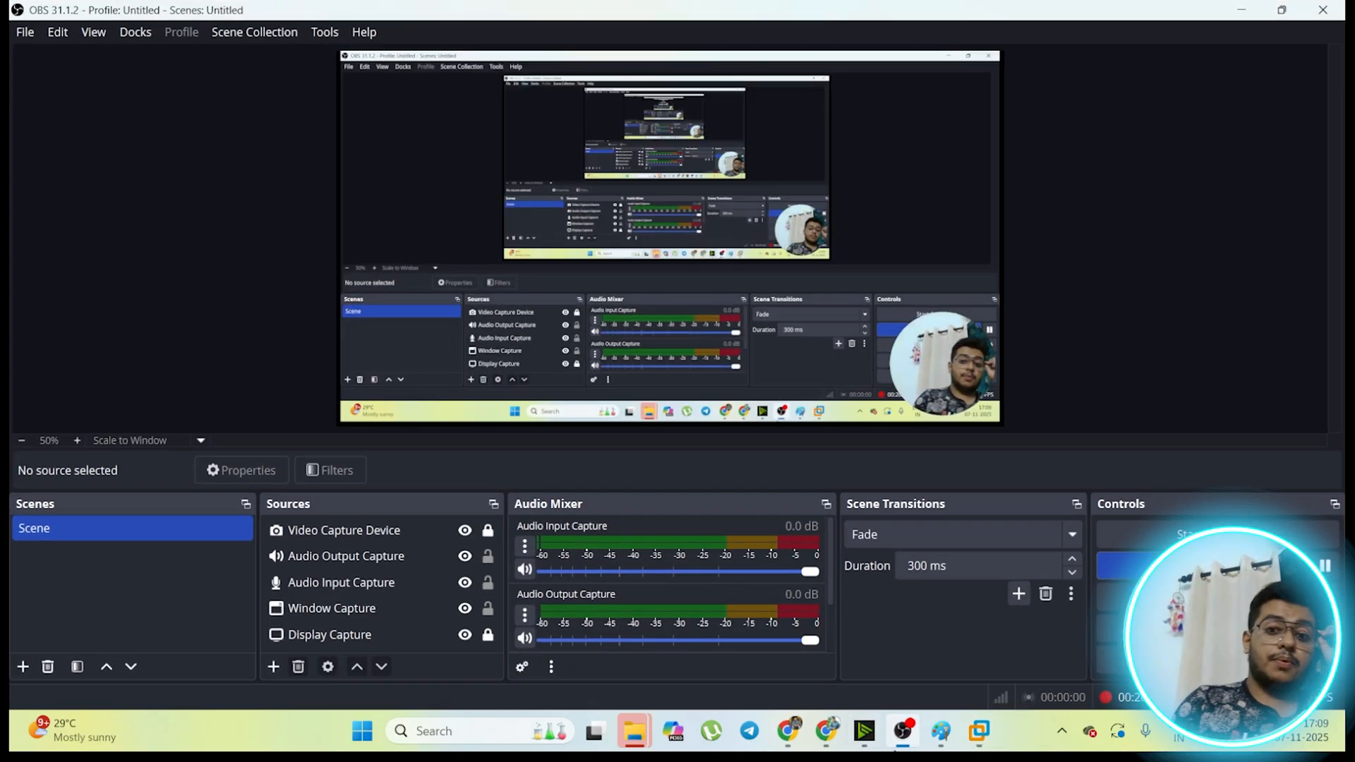
click(1241, 10)
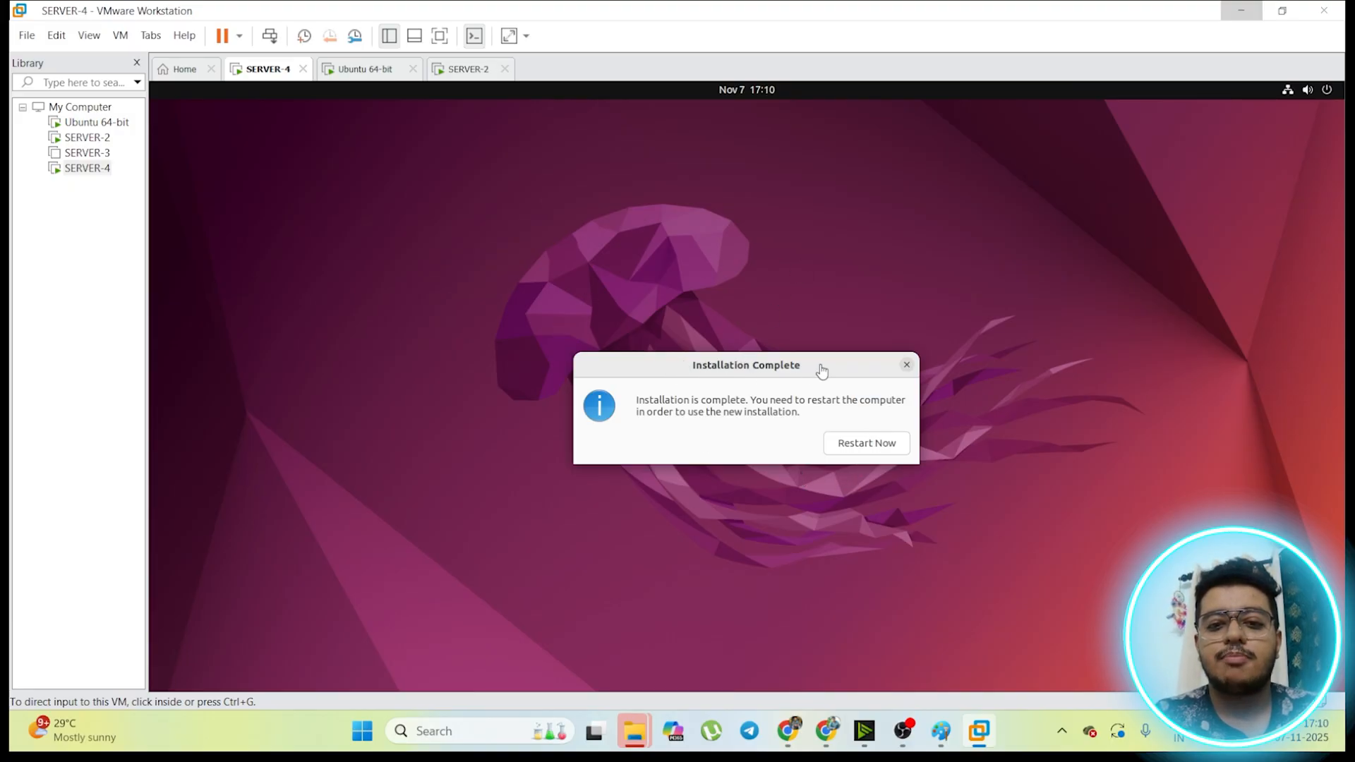
click(862, 446)
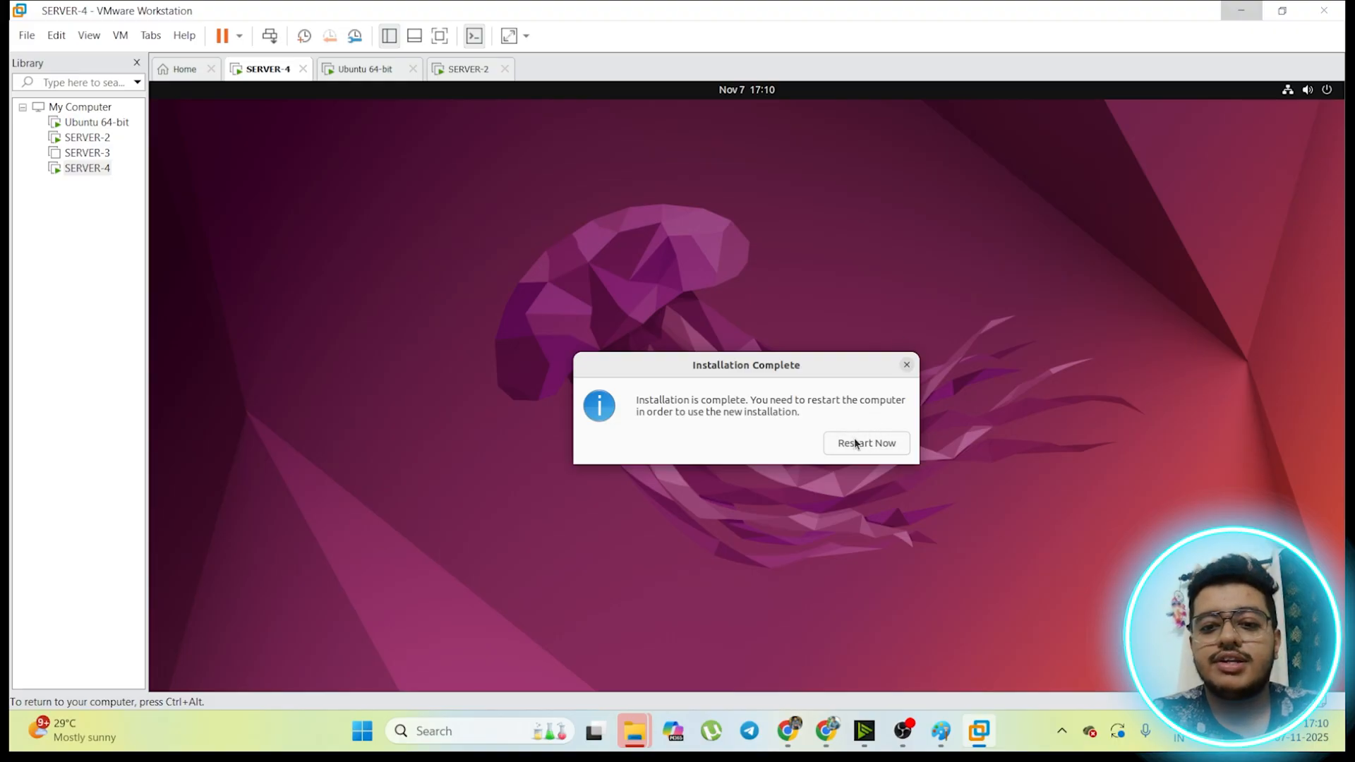
click(856, 443)
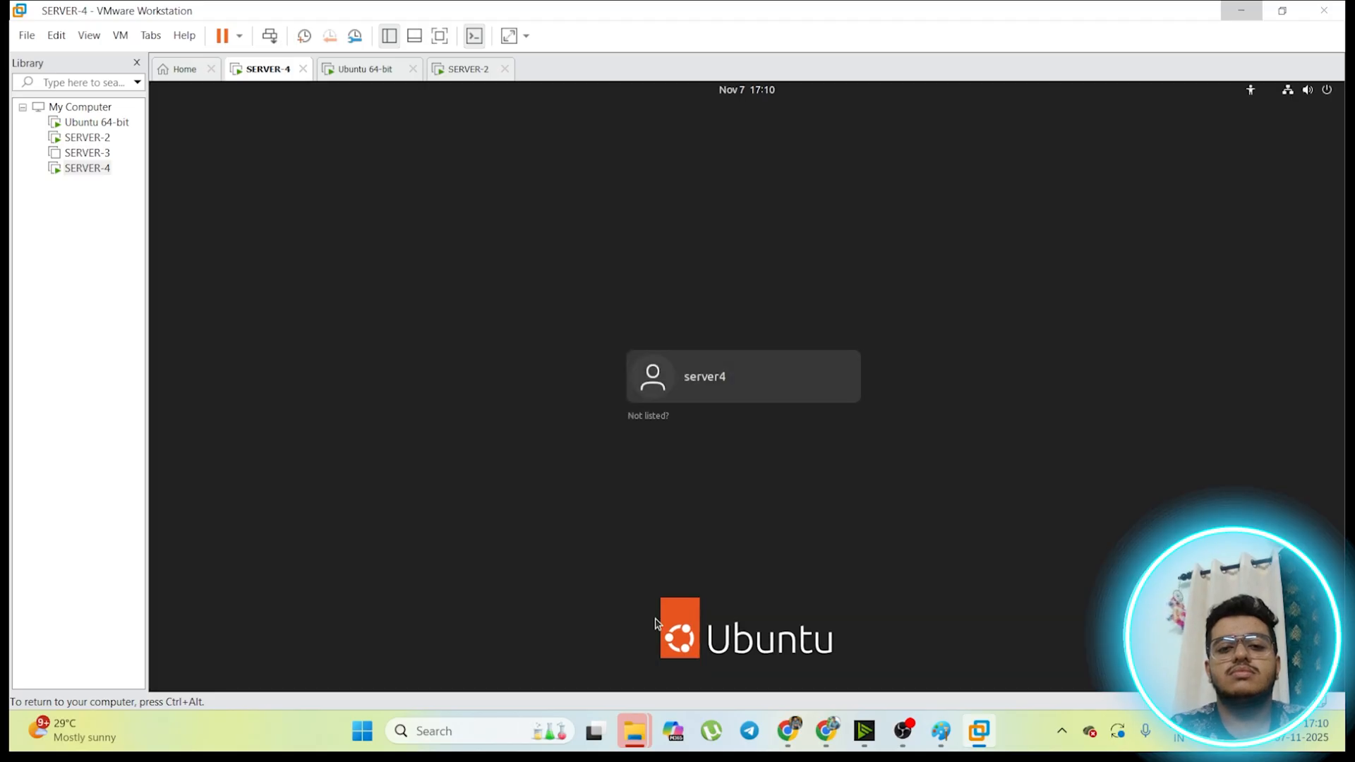
Step: Sign in to the server4 account on SERVER-4 with the account password
click(754, 368)
text(****)
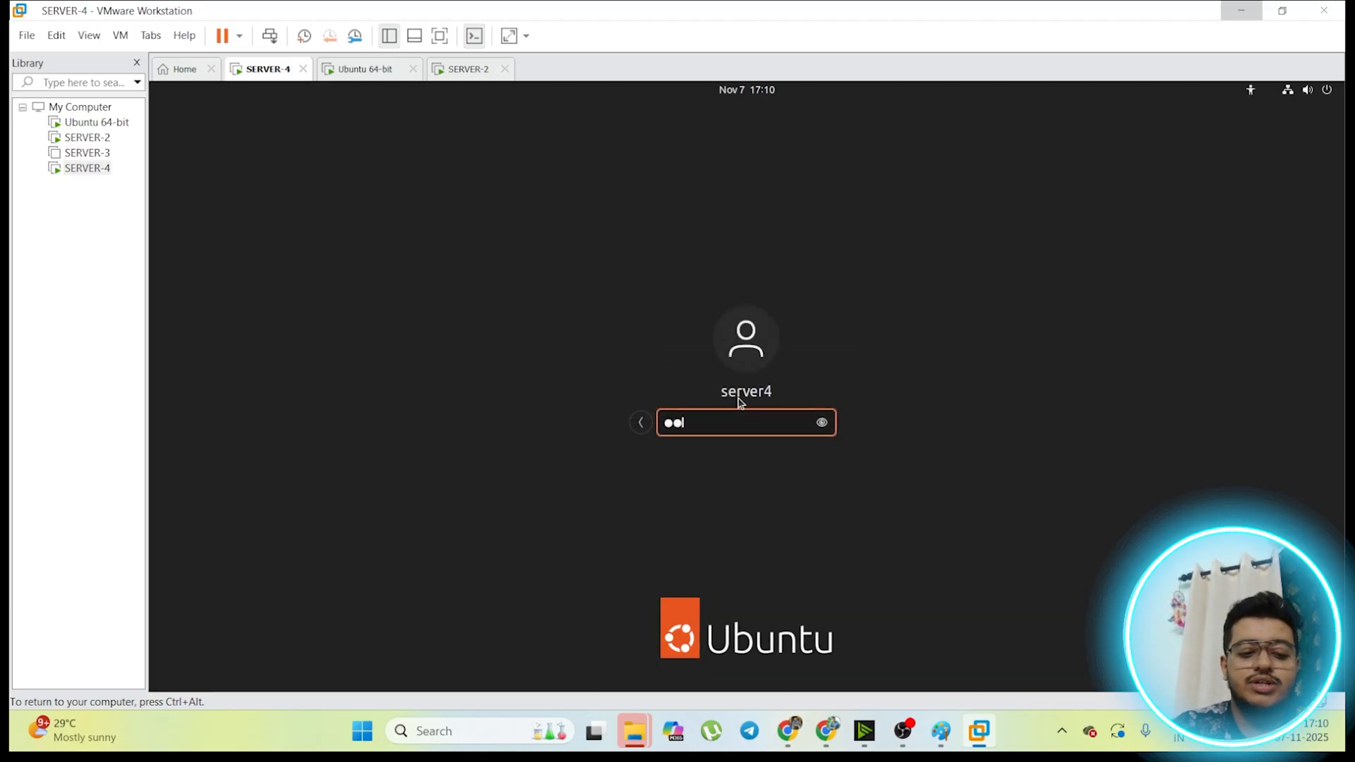
text(****)
key(Return)
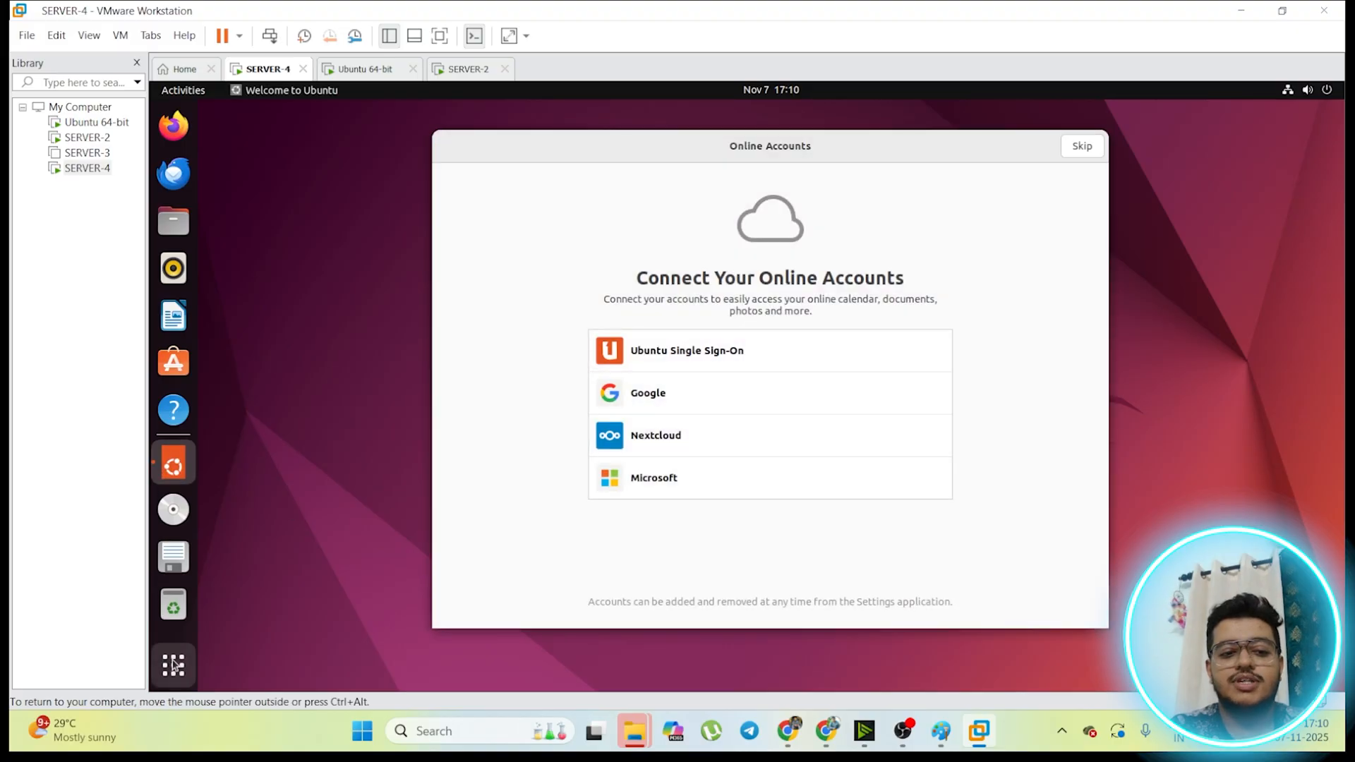
Step: Open a terminal on SERVER-4 and run ifconfig to check its network addresses
click(173, 665)
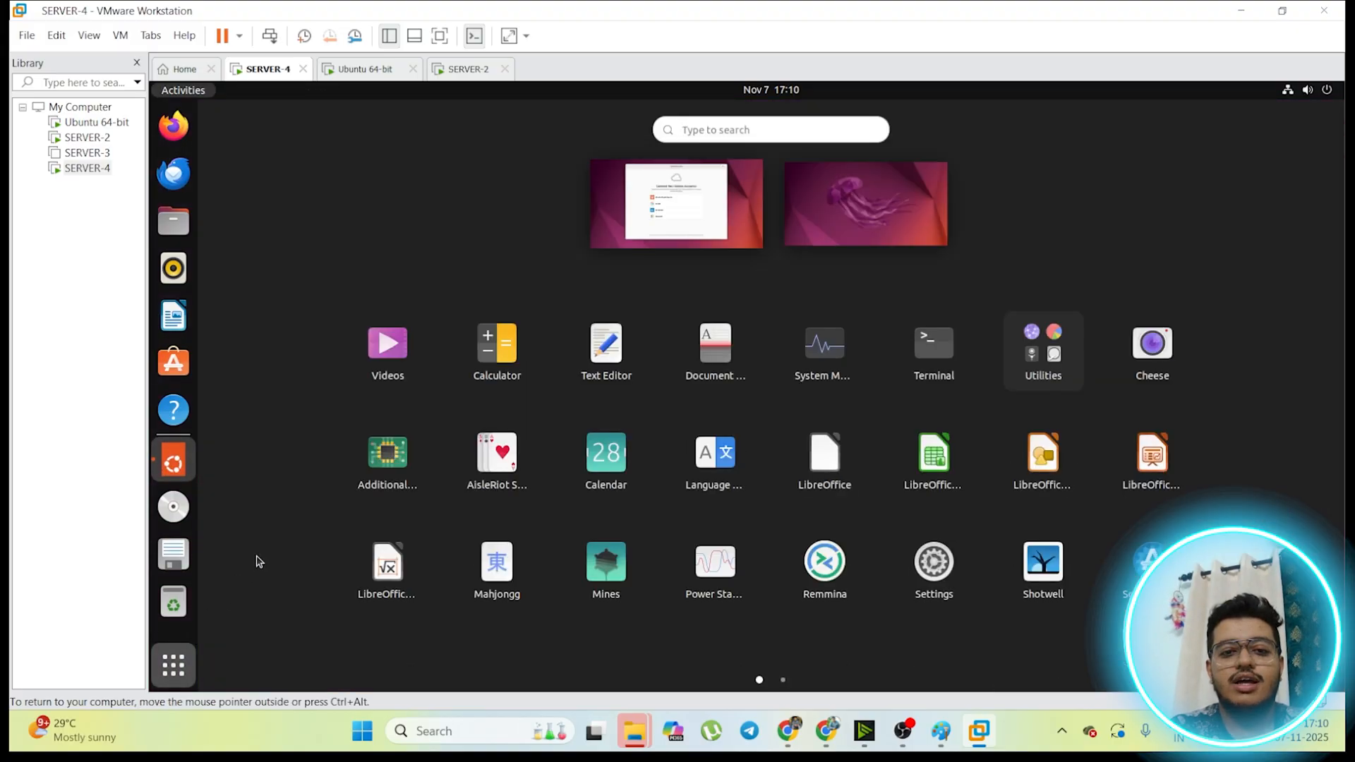
click(900, 353)
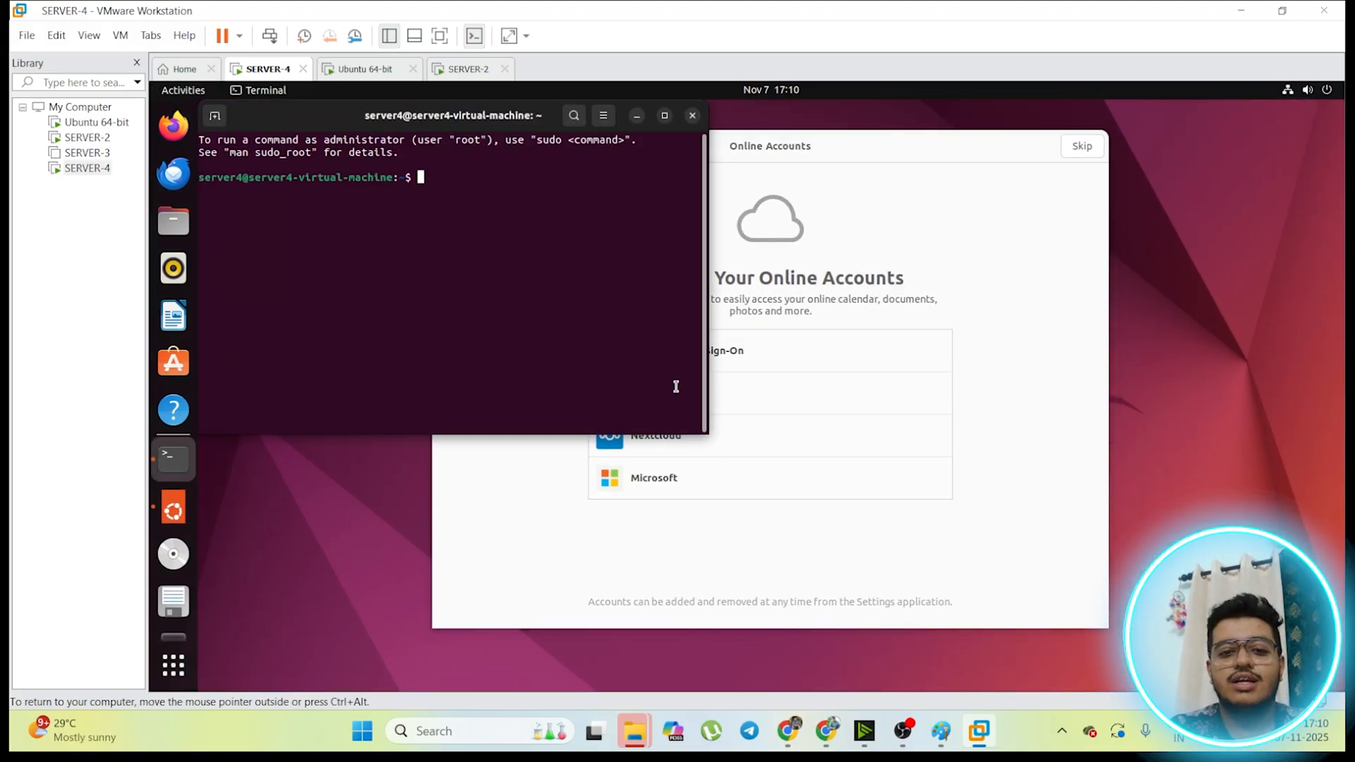
text(t)
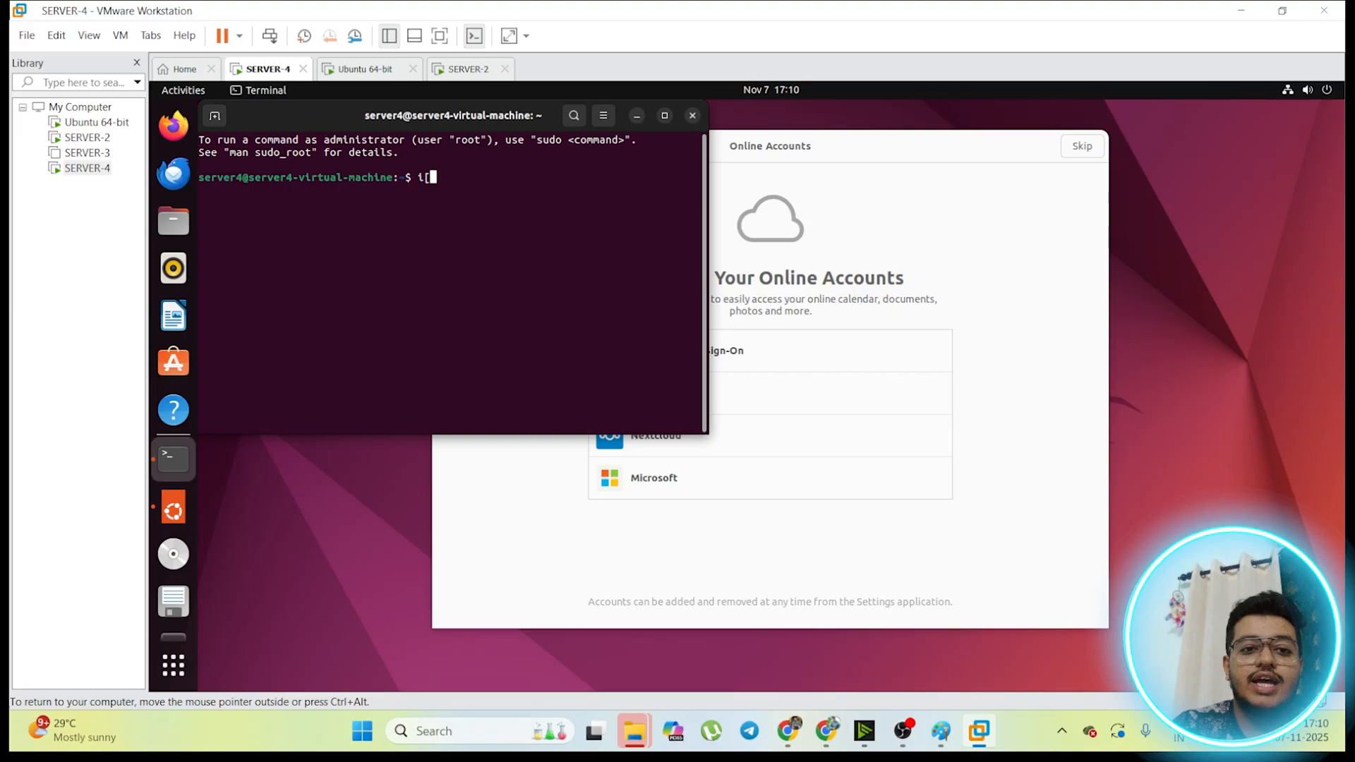
text(fconfig)
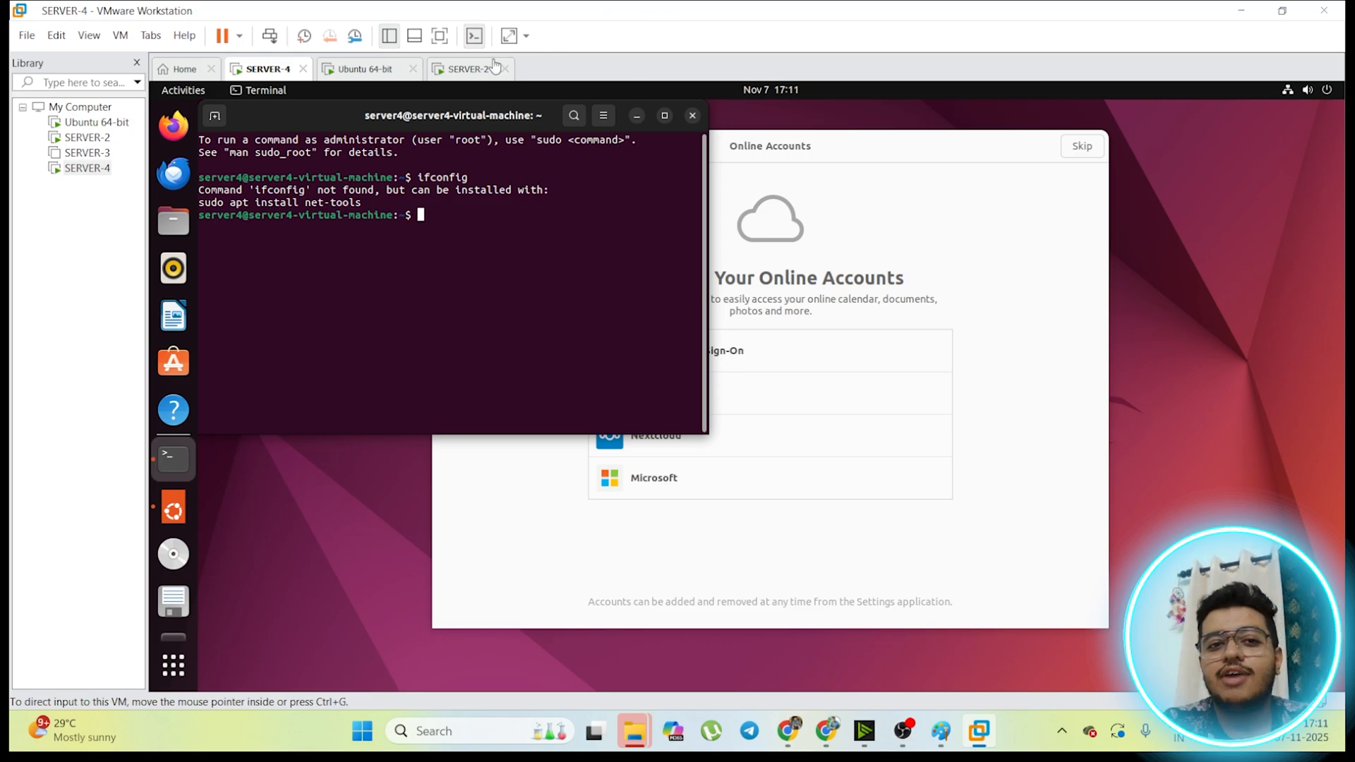
Step: Review the ifconfig output on Ubuntu 64-bit and SERVER-2, unlocking the server2 session with the account password
click(467, 69)
click(377, 75)
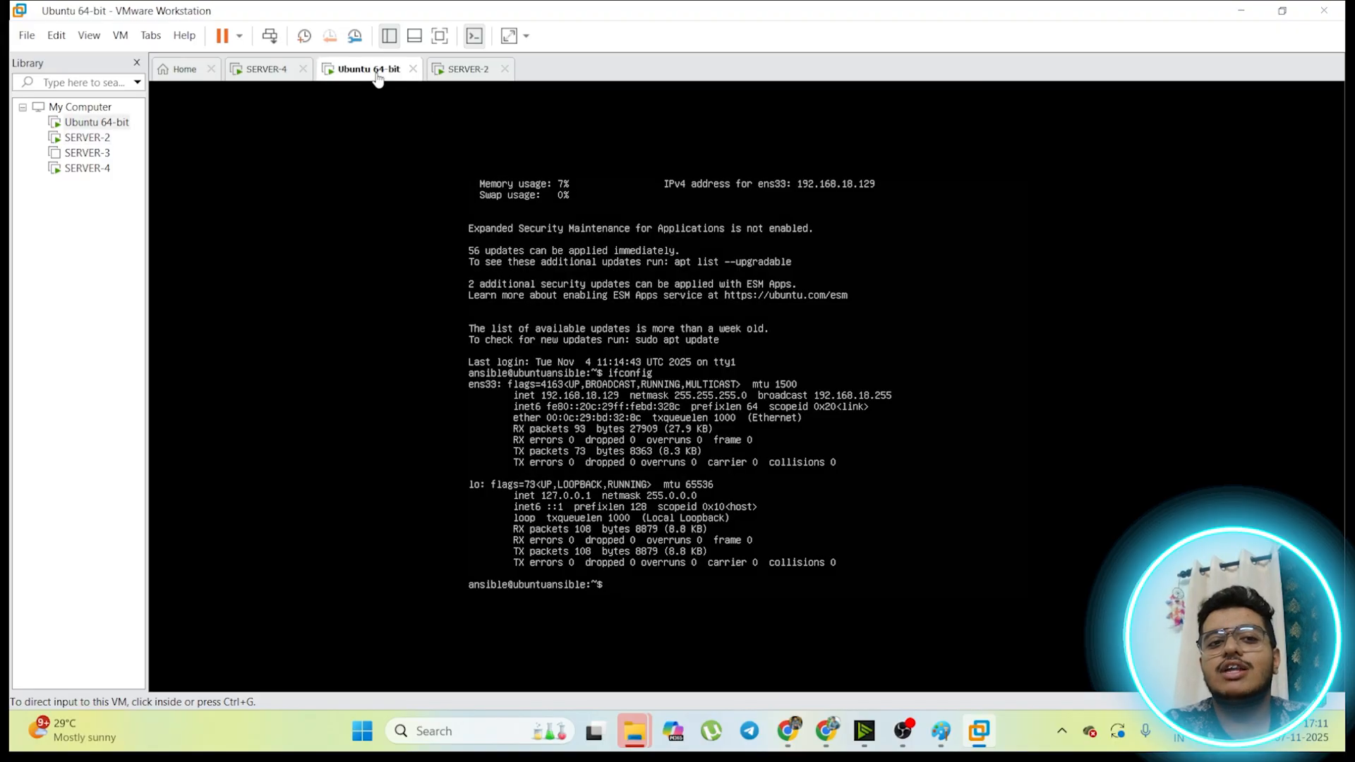
click(466, 74)
click(708, 405)
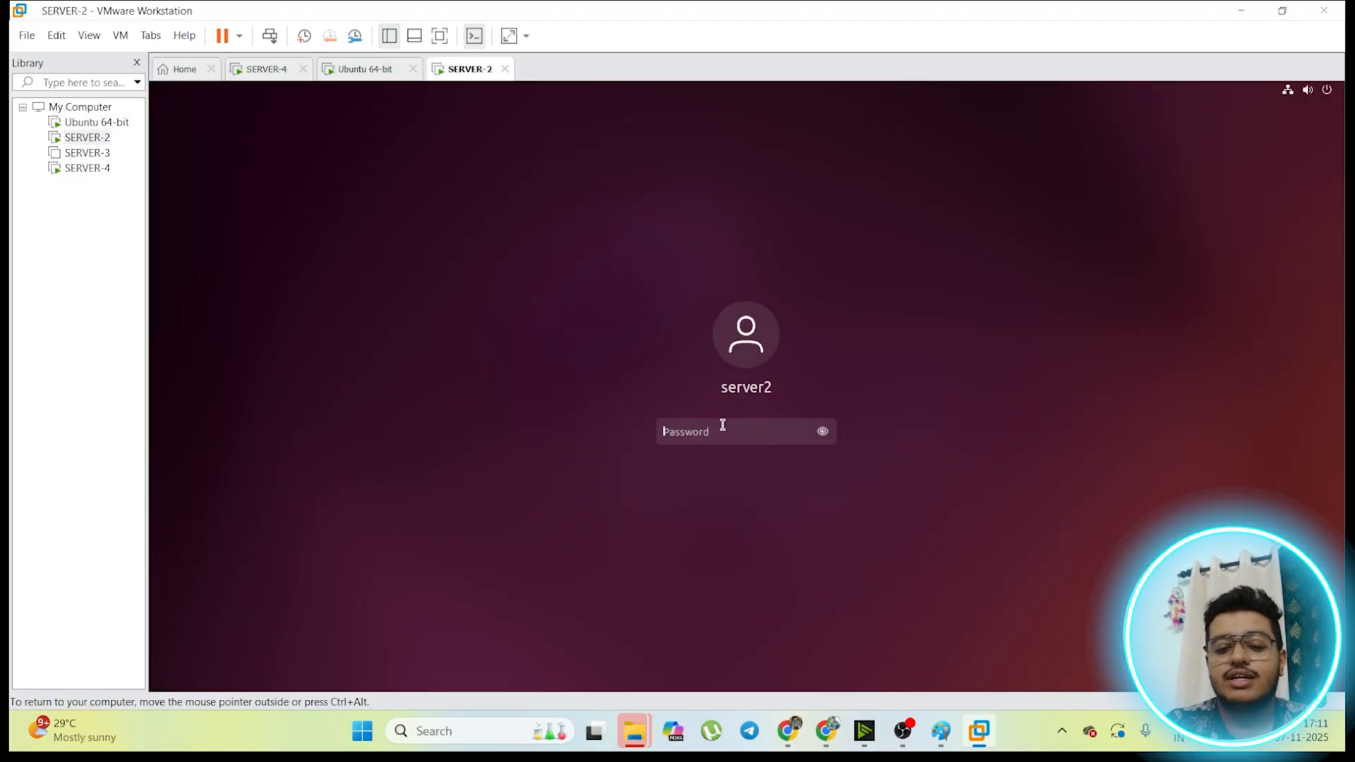
text(●●●●●●●●●)
key(Return)
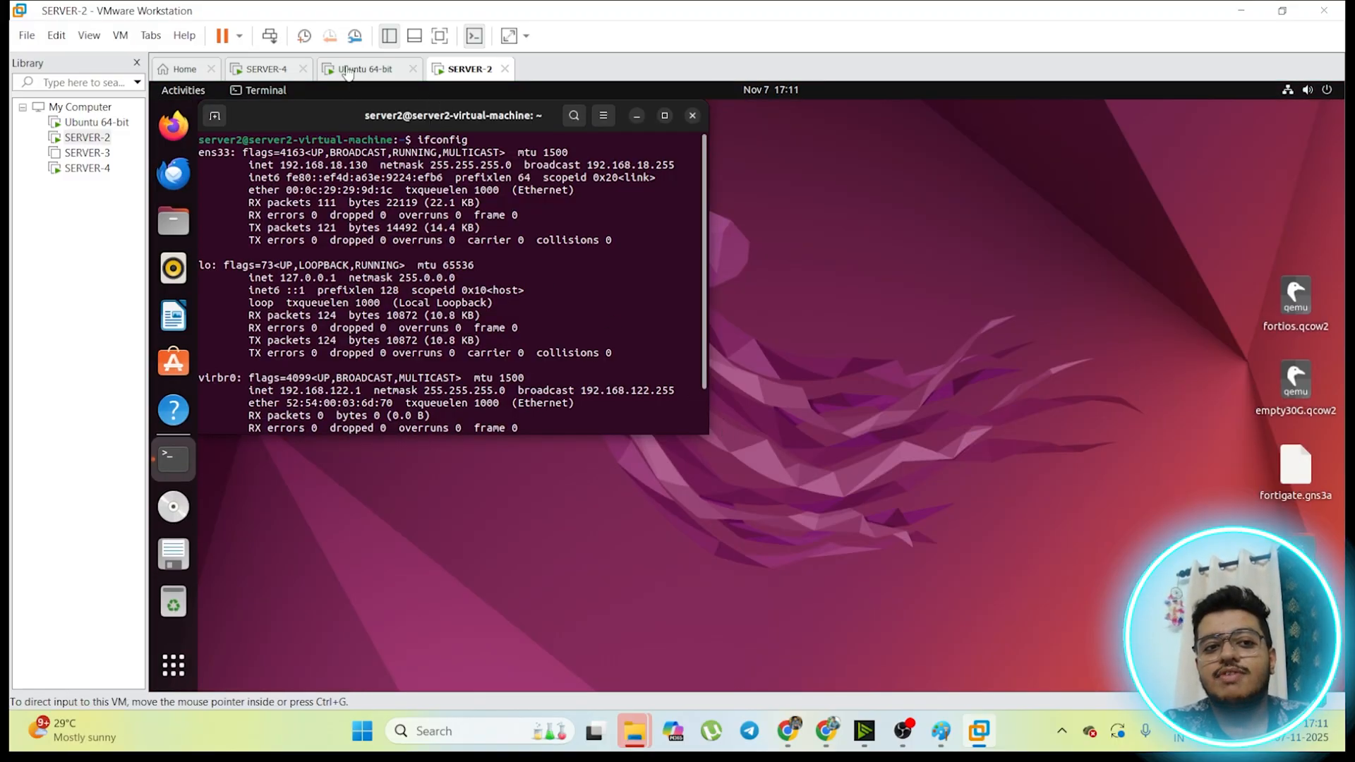
Step: Return to SERVER-4 and maximize its terminal window
click(262, 68)
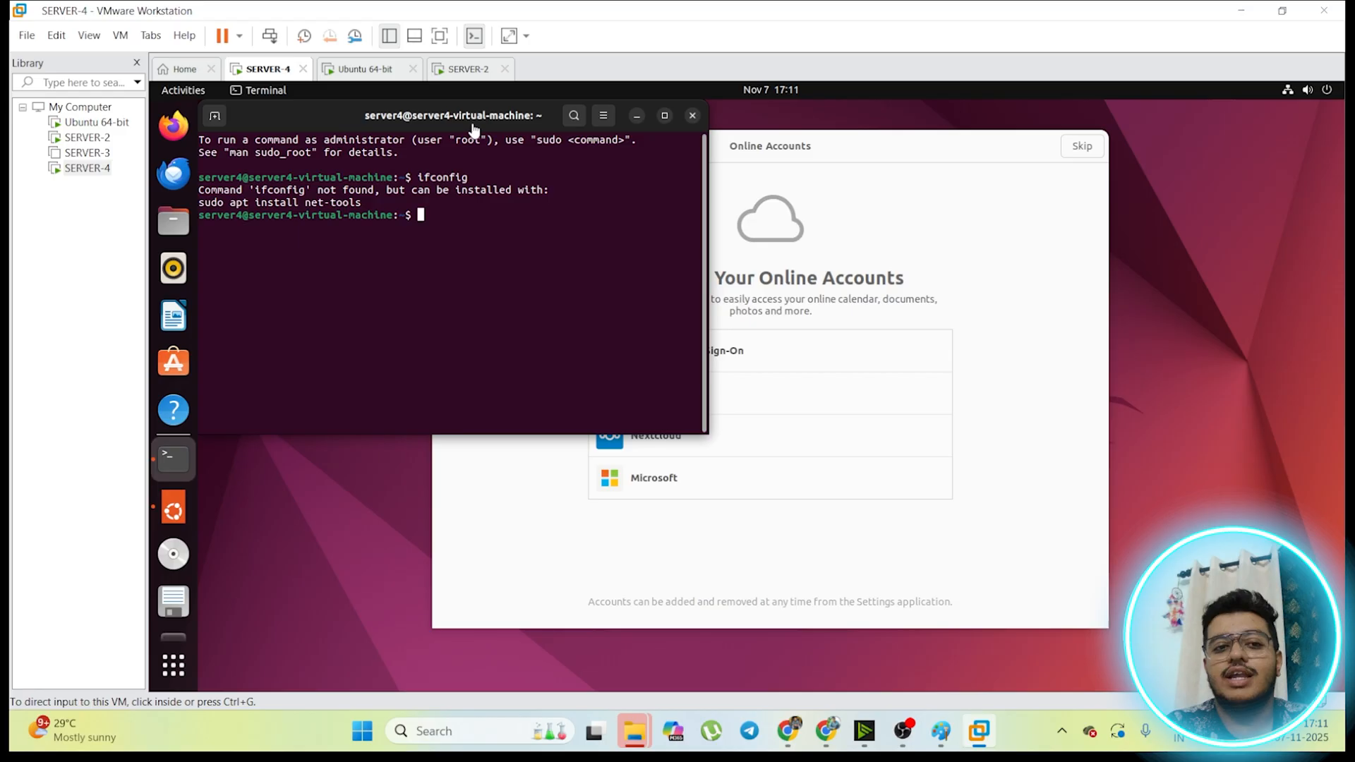
click(316, 119)
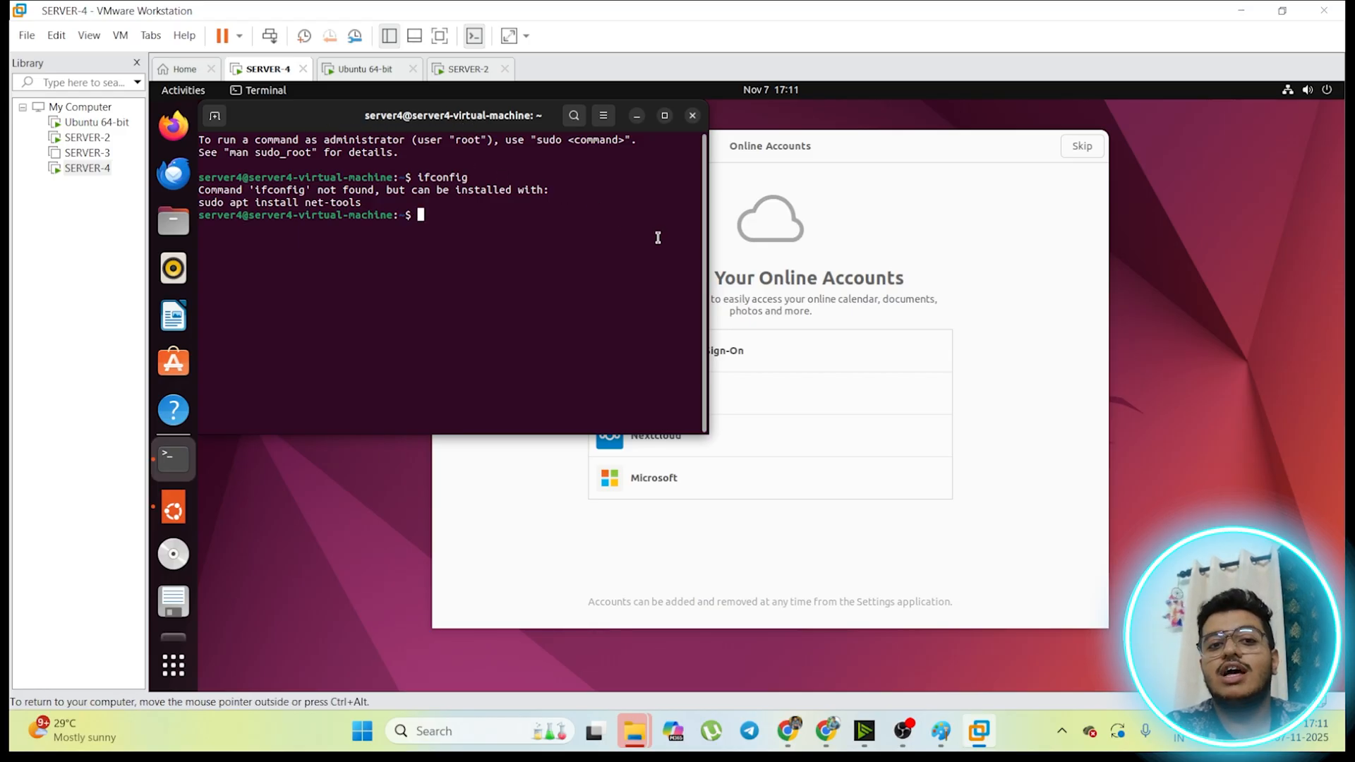
drag(307, 138, 427, 163)
double_click(315, 125)
click(491, 268)
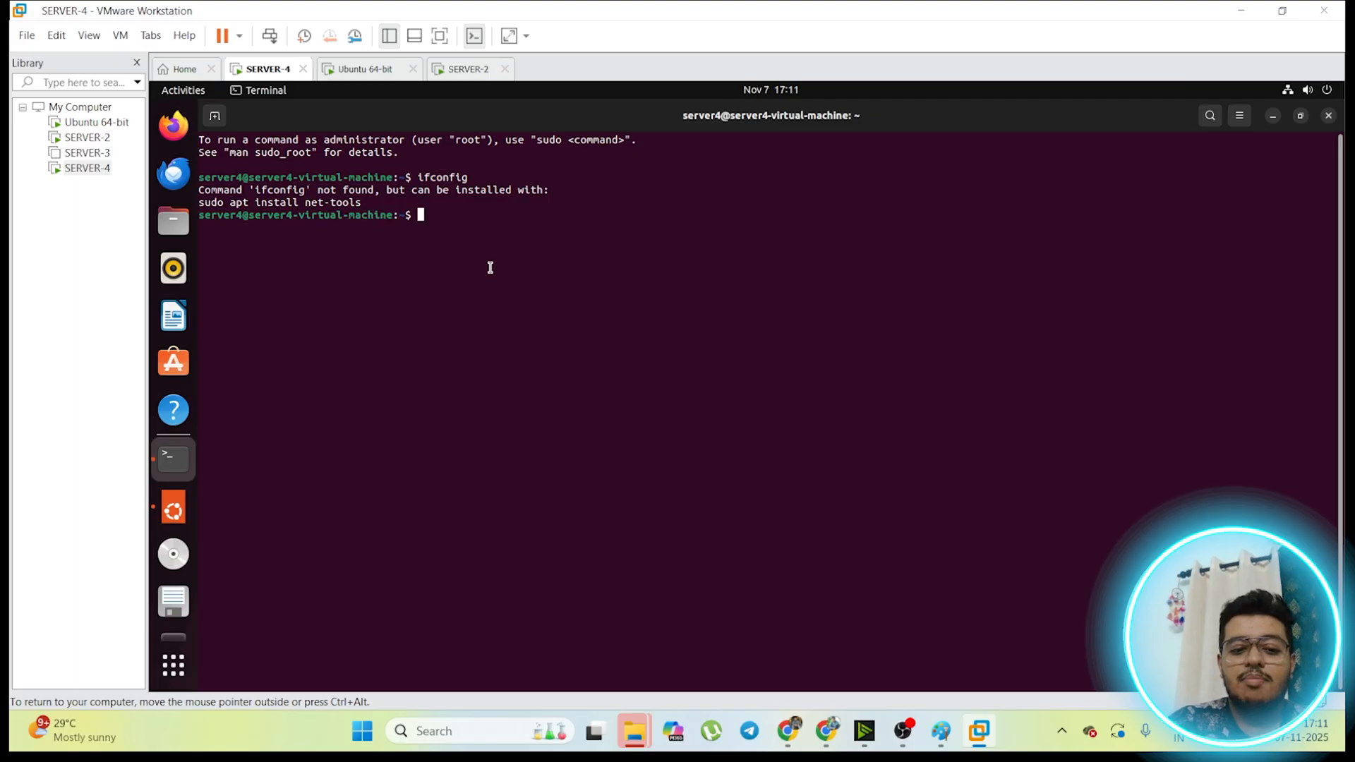
Step: Minimize the Ubuntu 24.04.3 LTS upgrade offer on SERVER-4 and postpone the software updates with a later reminder
text(s)
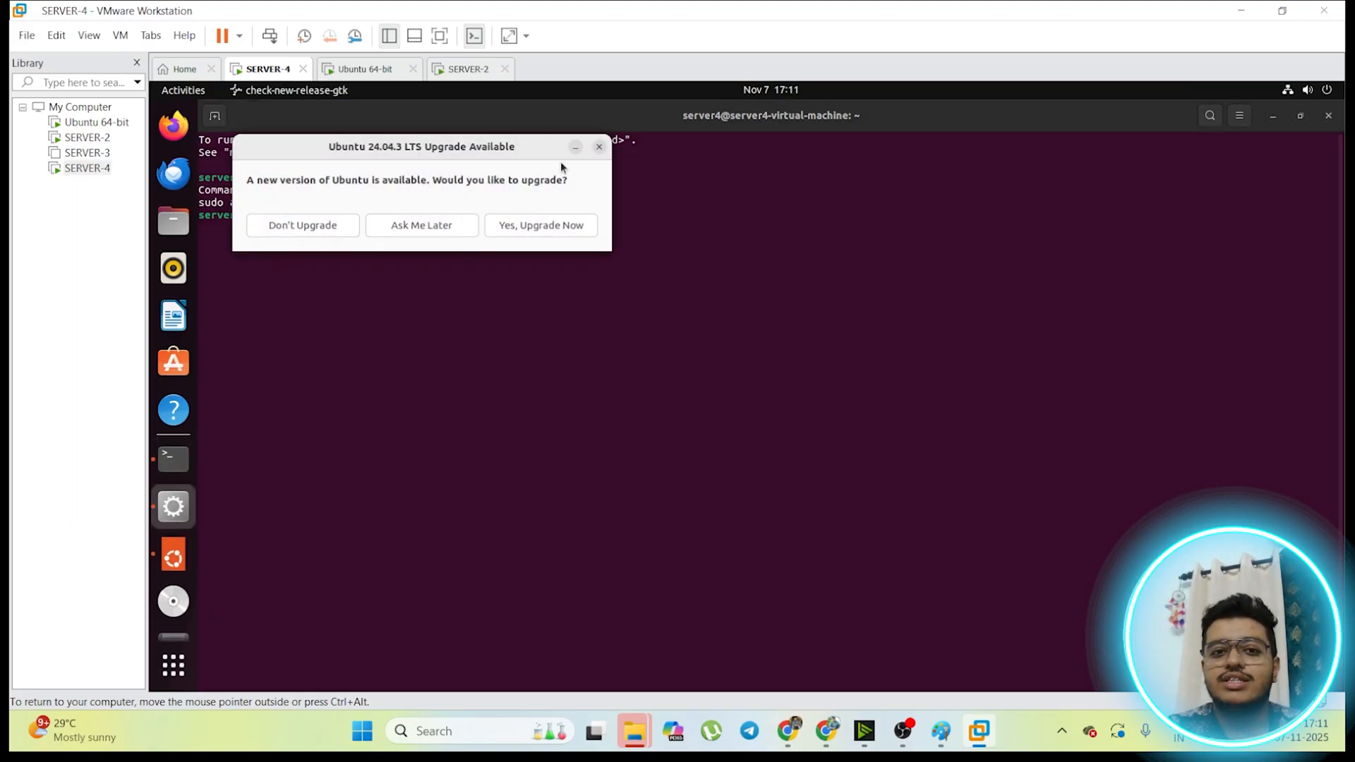
click(576, 145)
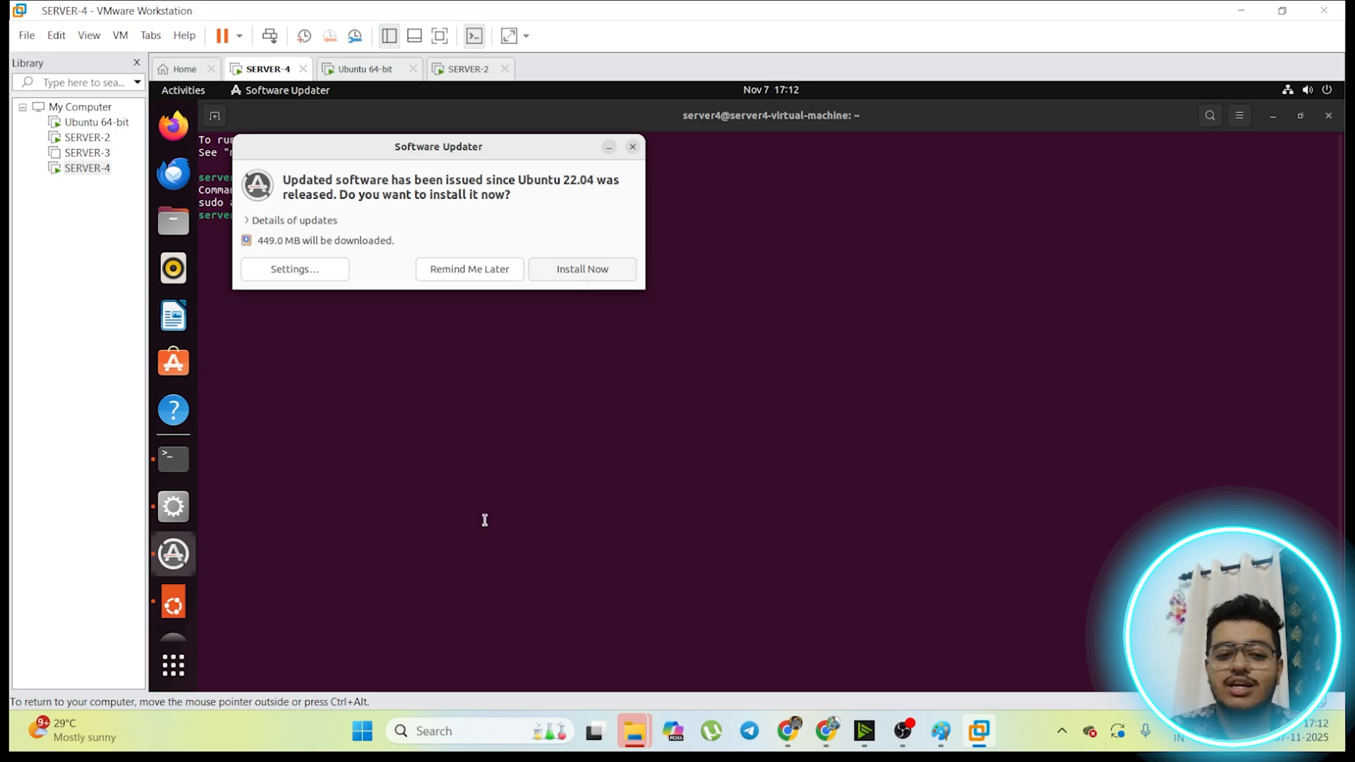
click(469, 733)
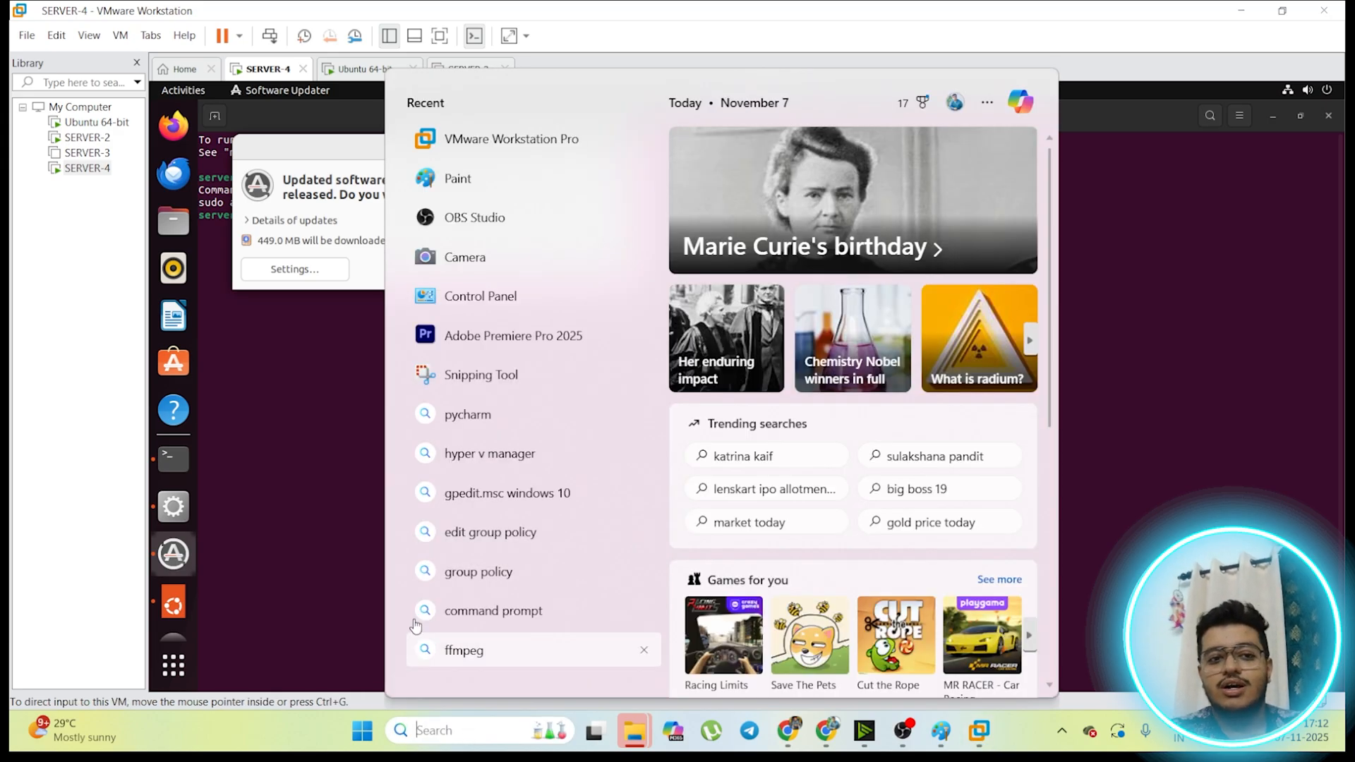
click(302, 464)
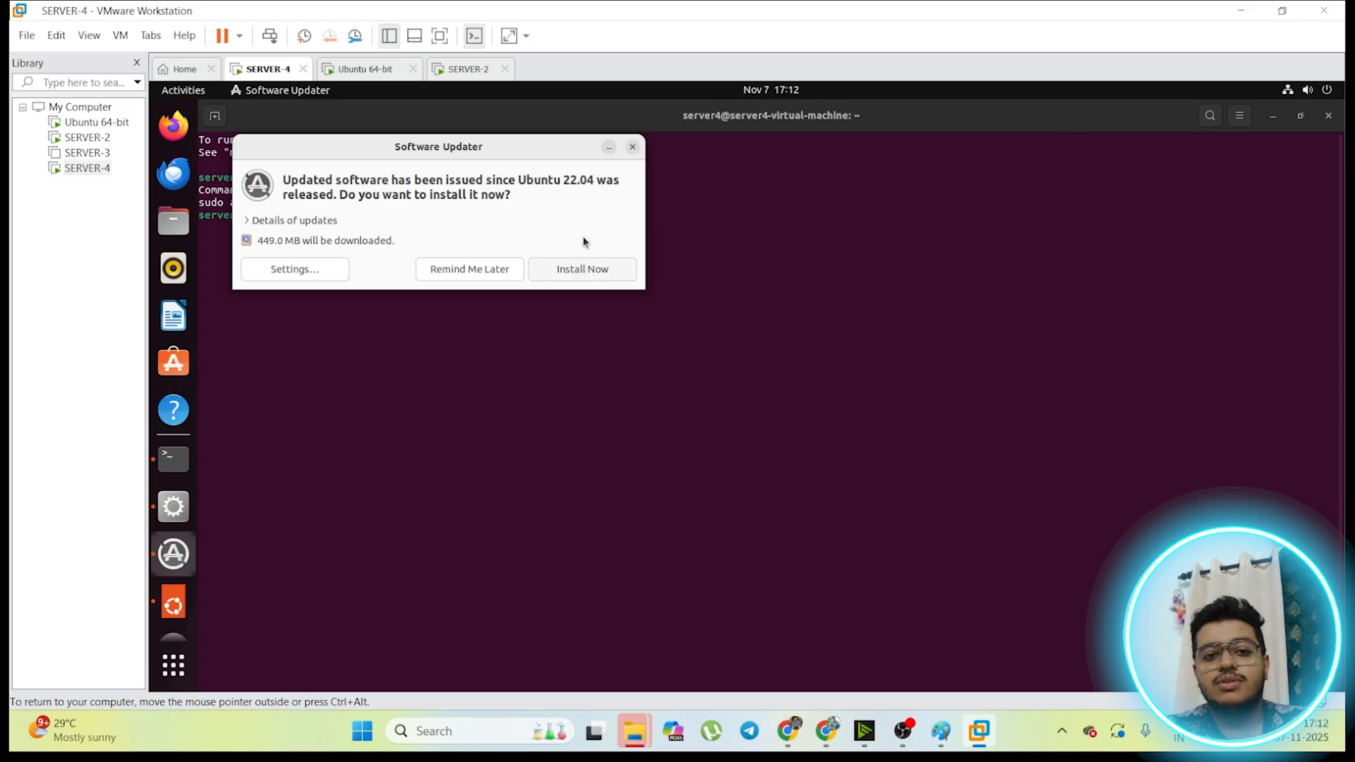
click(497, 276)
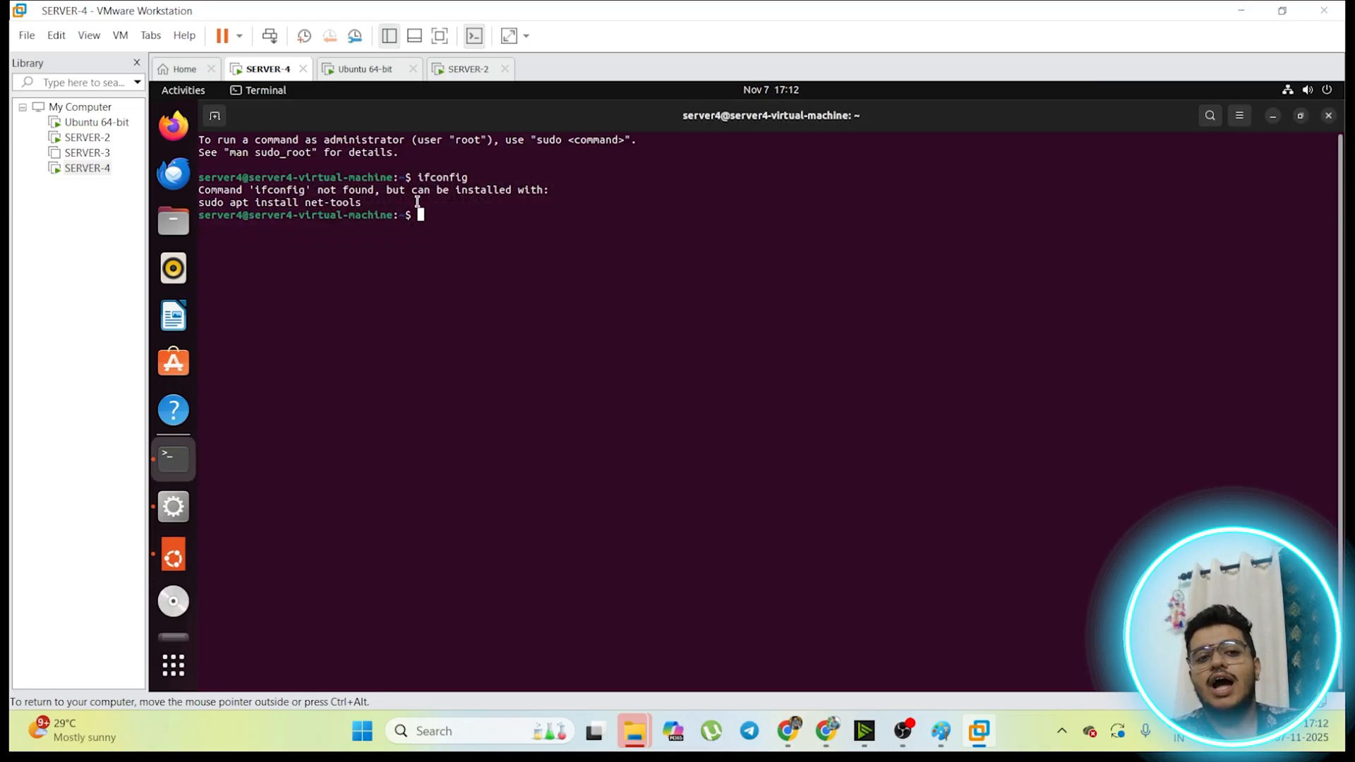
Step: Install the missing ifconfig package on SERVER-4 with sudo apt install net-tools, authorizing it with the account password
drag(476, 176, 414, 177)
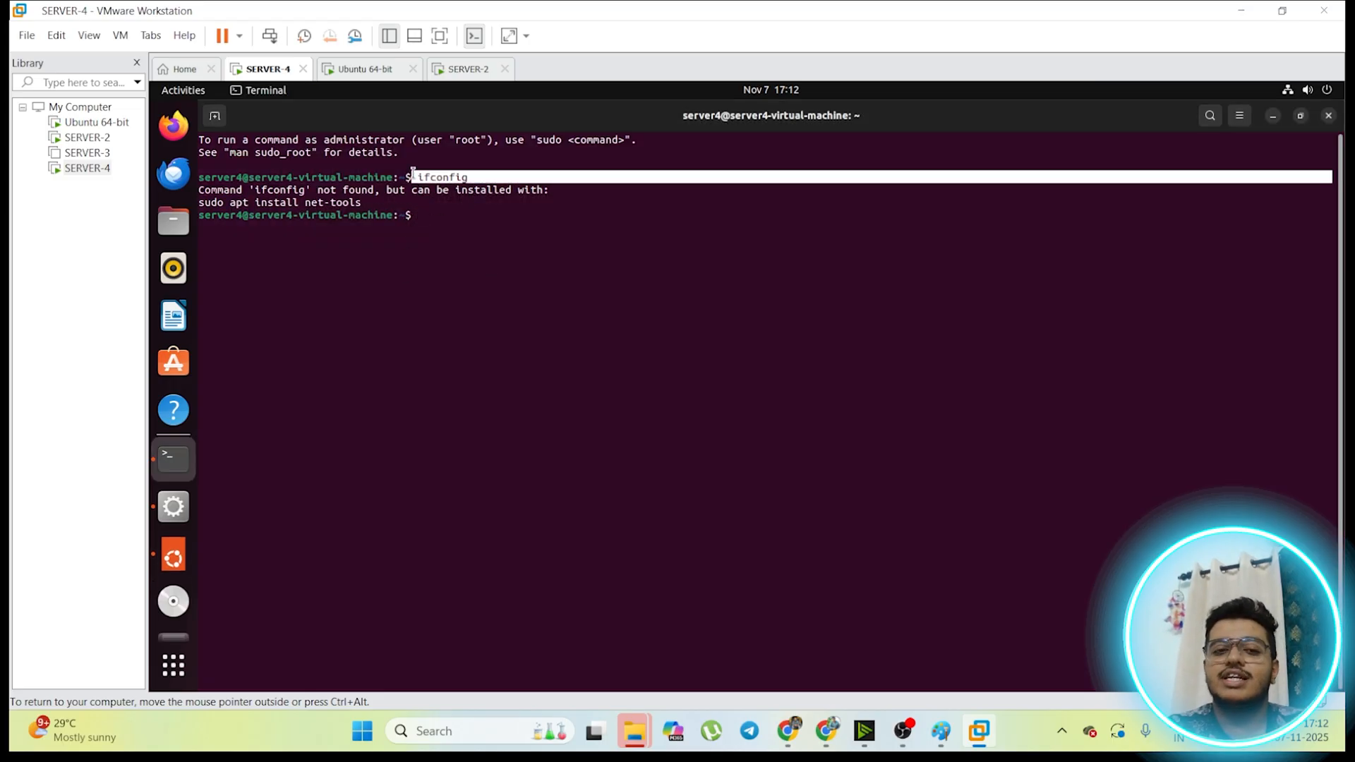
click(442, 199)
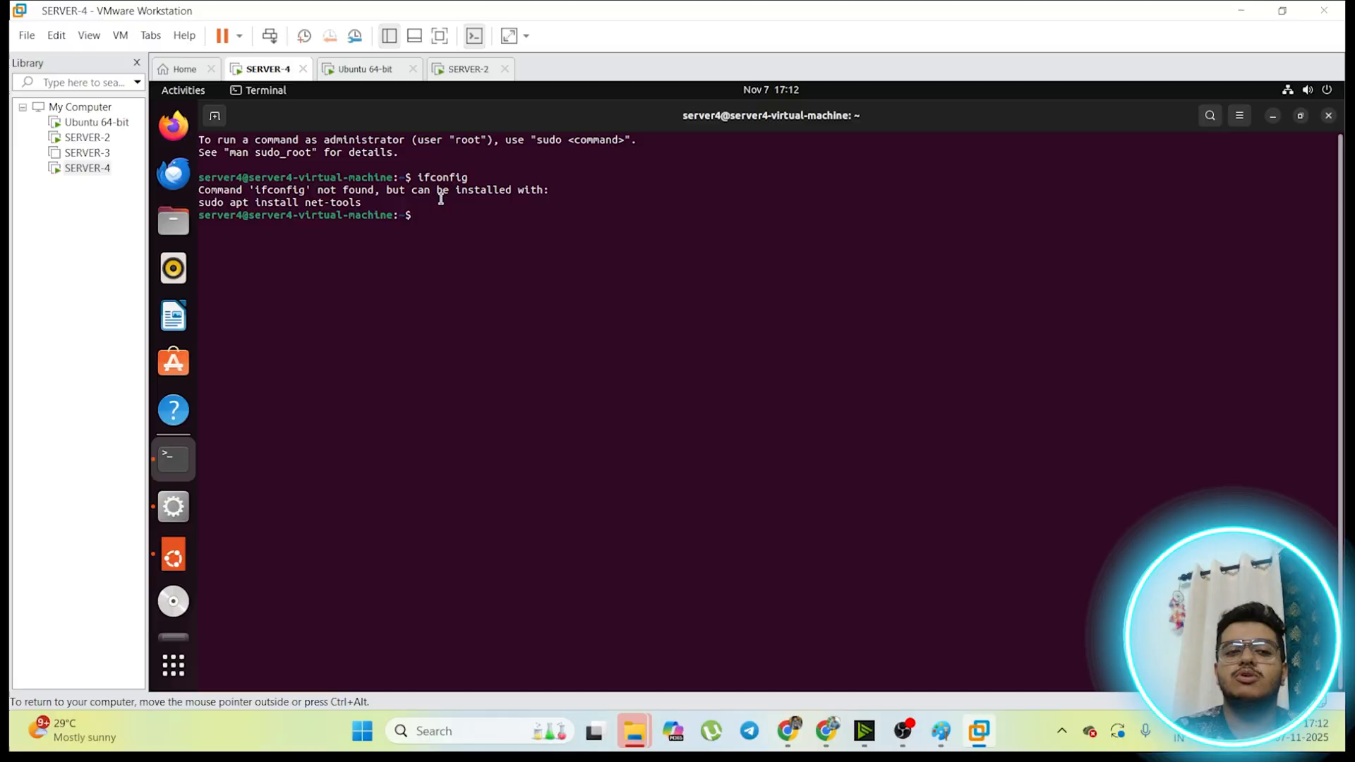
drag(365, 206, 205, 202)
click(392, 268)
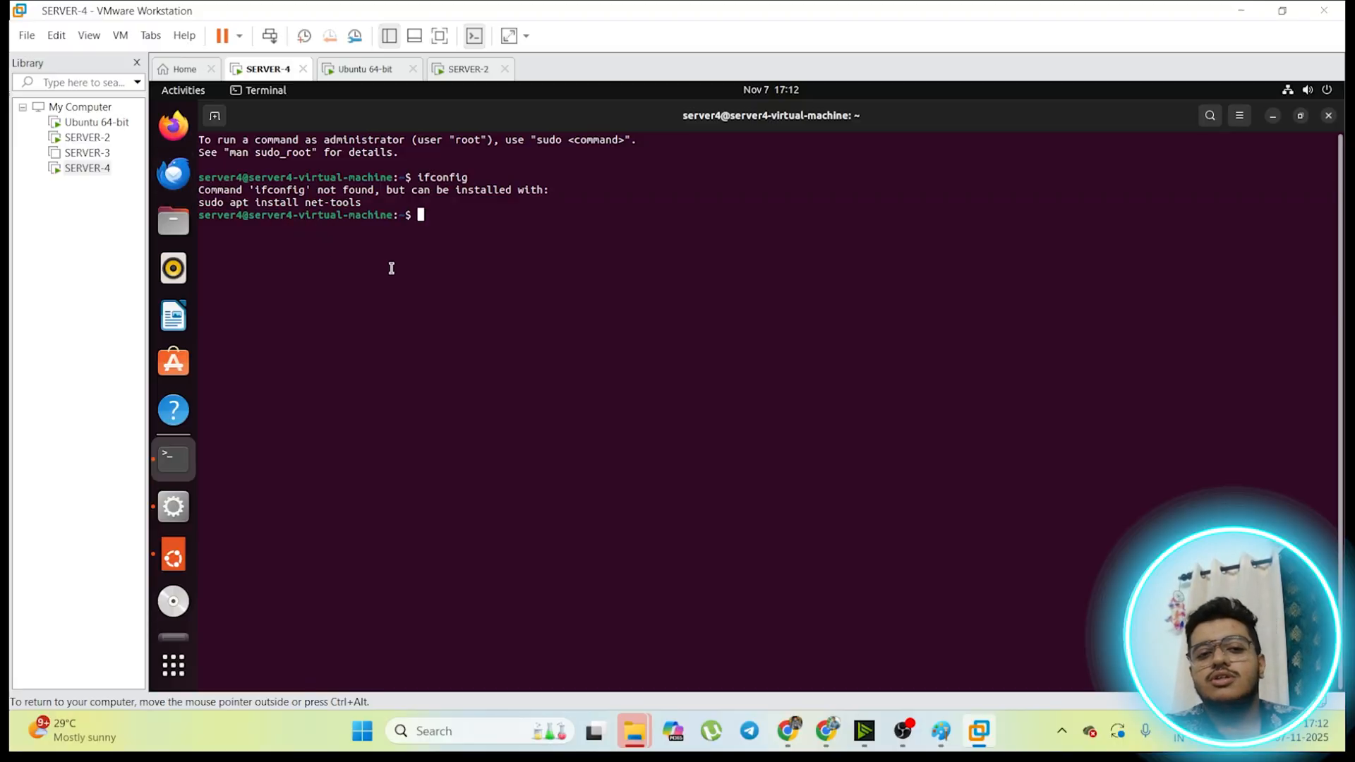
text(sudo)
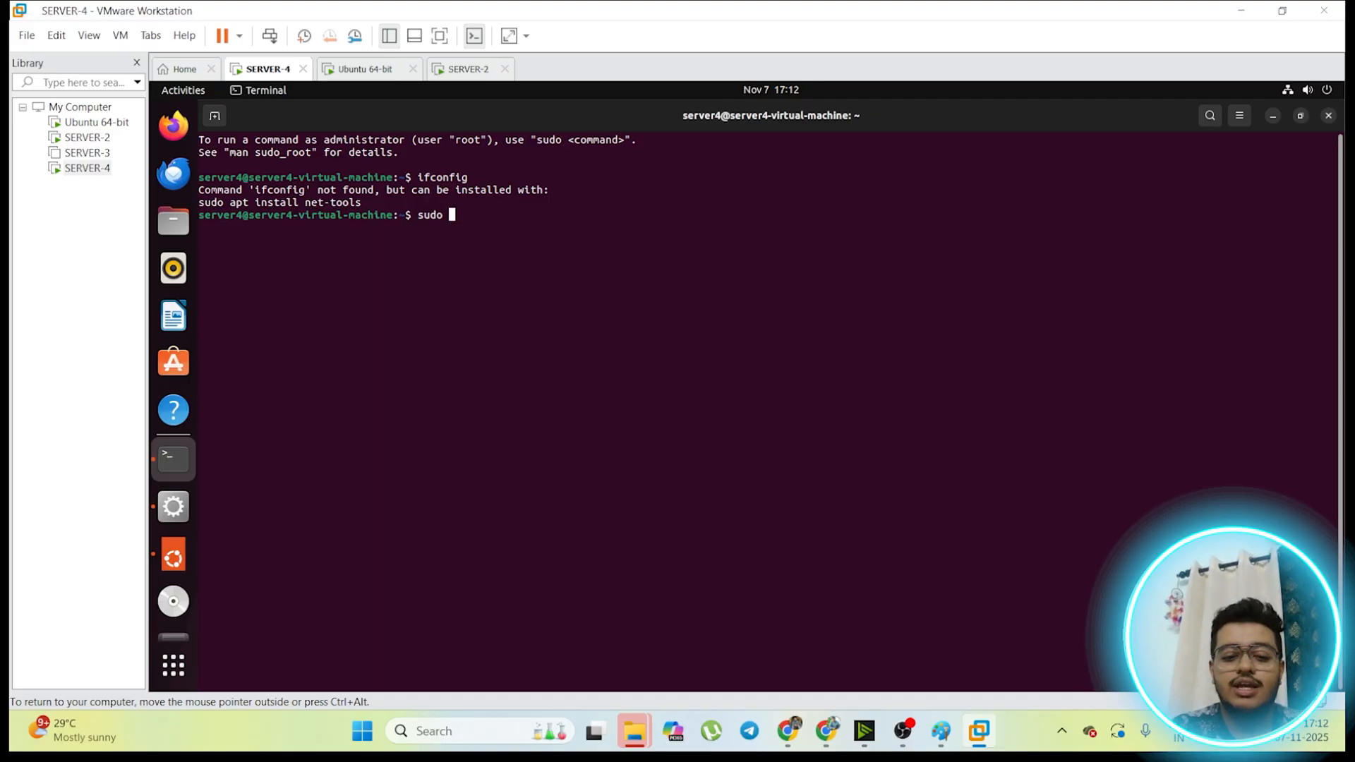
text(a)
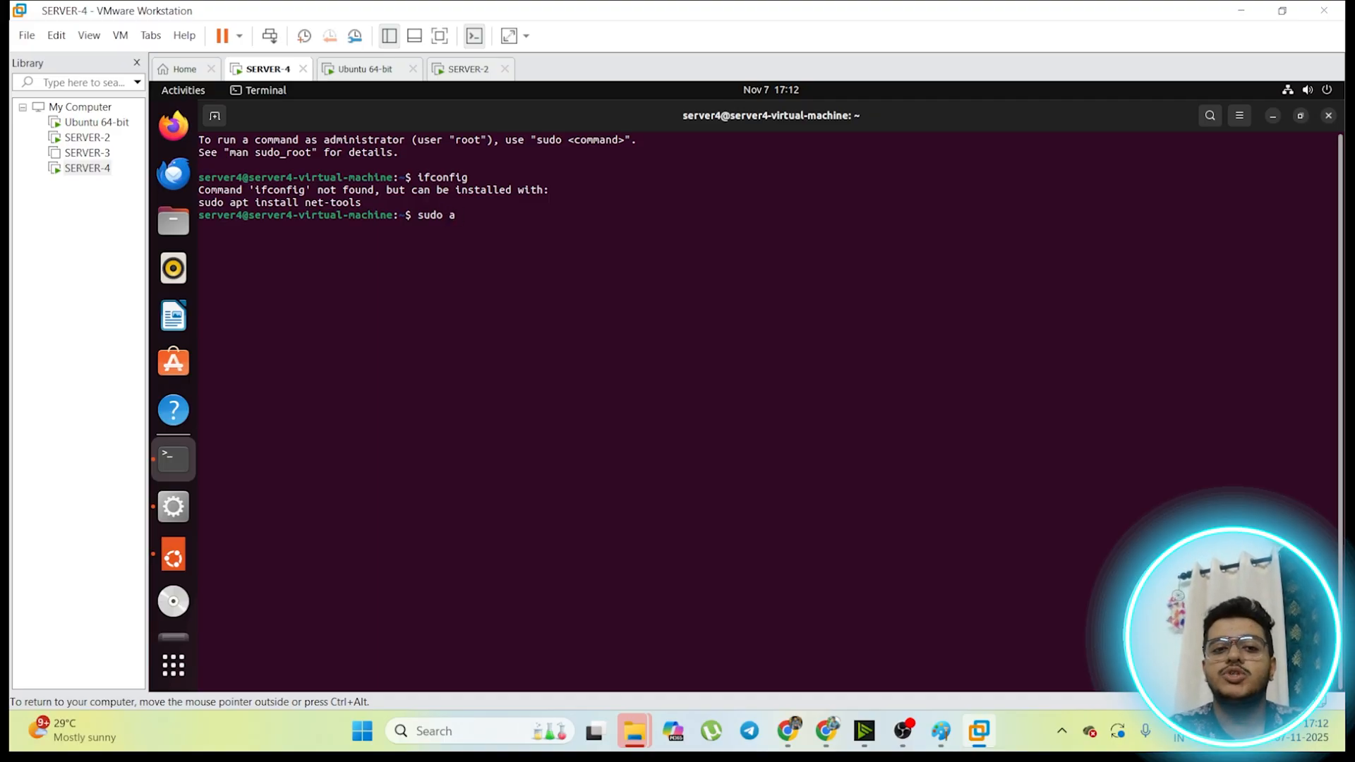
text(pt)
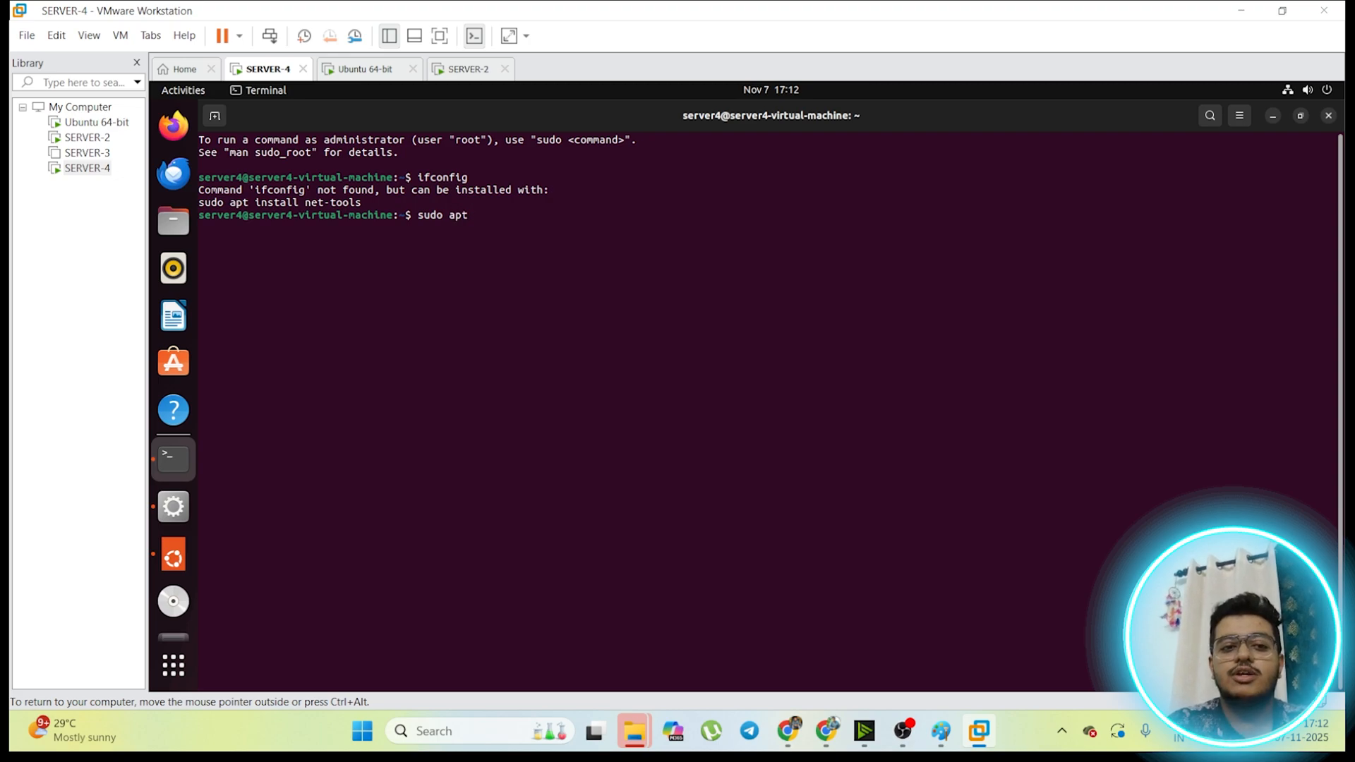
text( install)
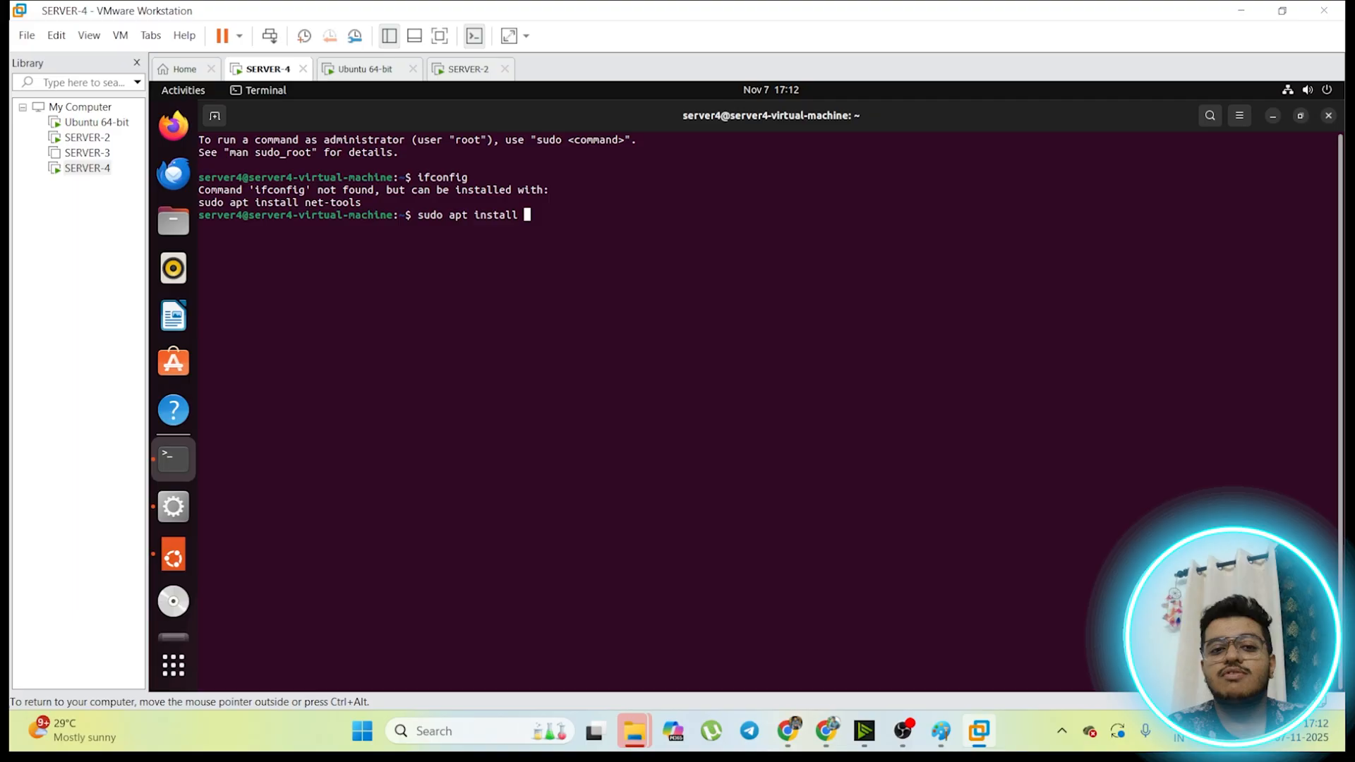
text( net)
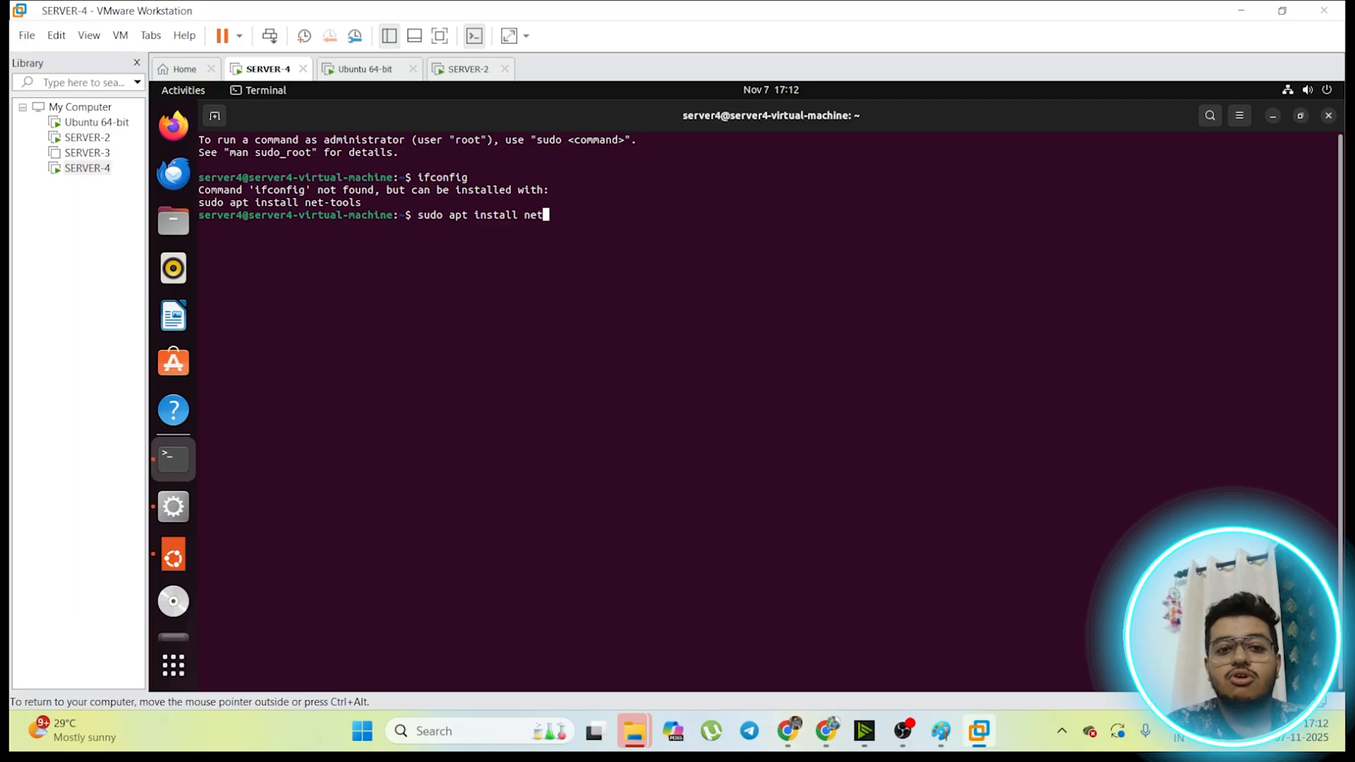
text(-tools)
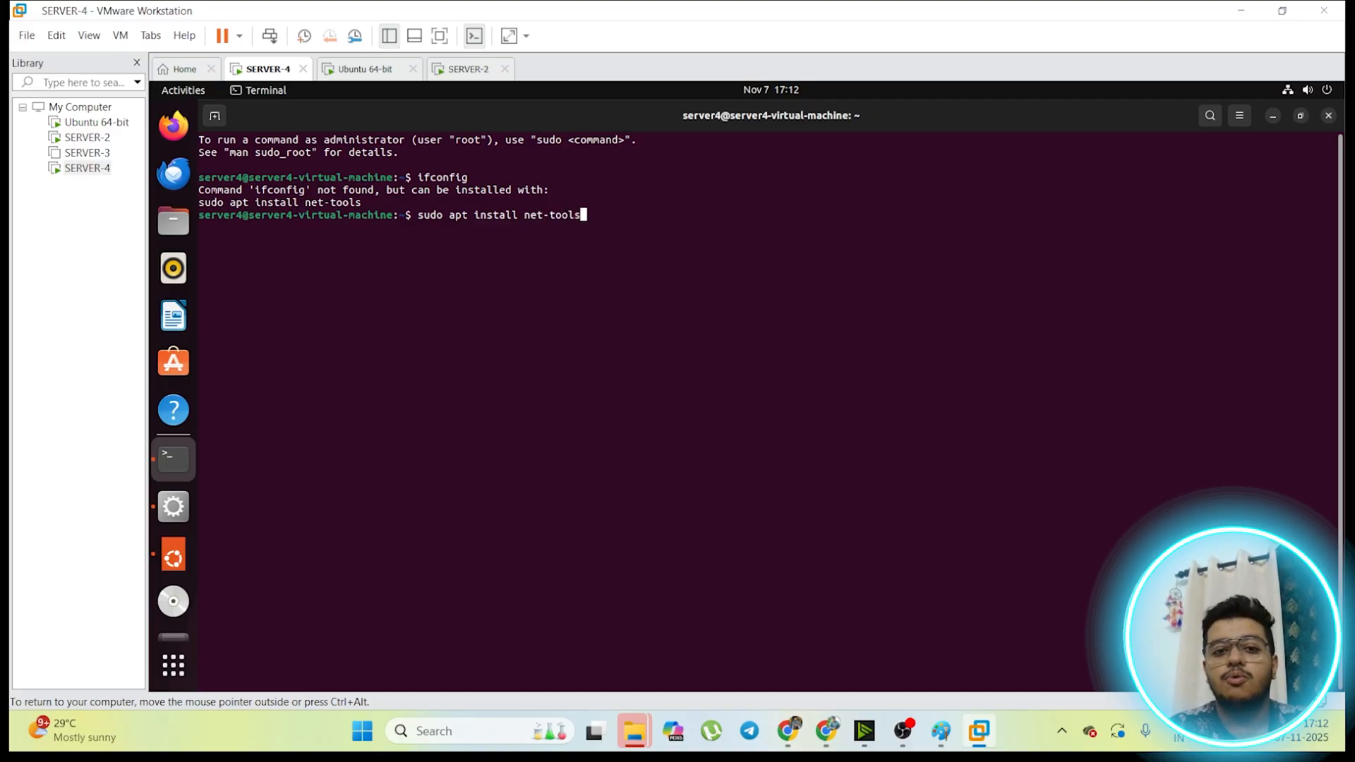
key(Return)
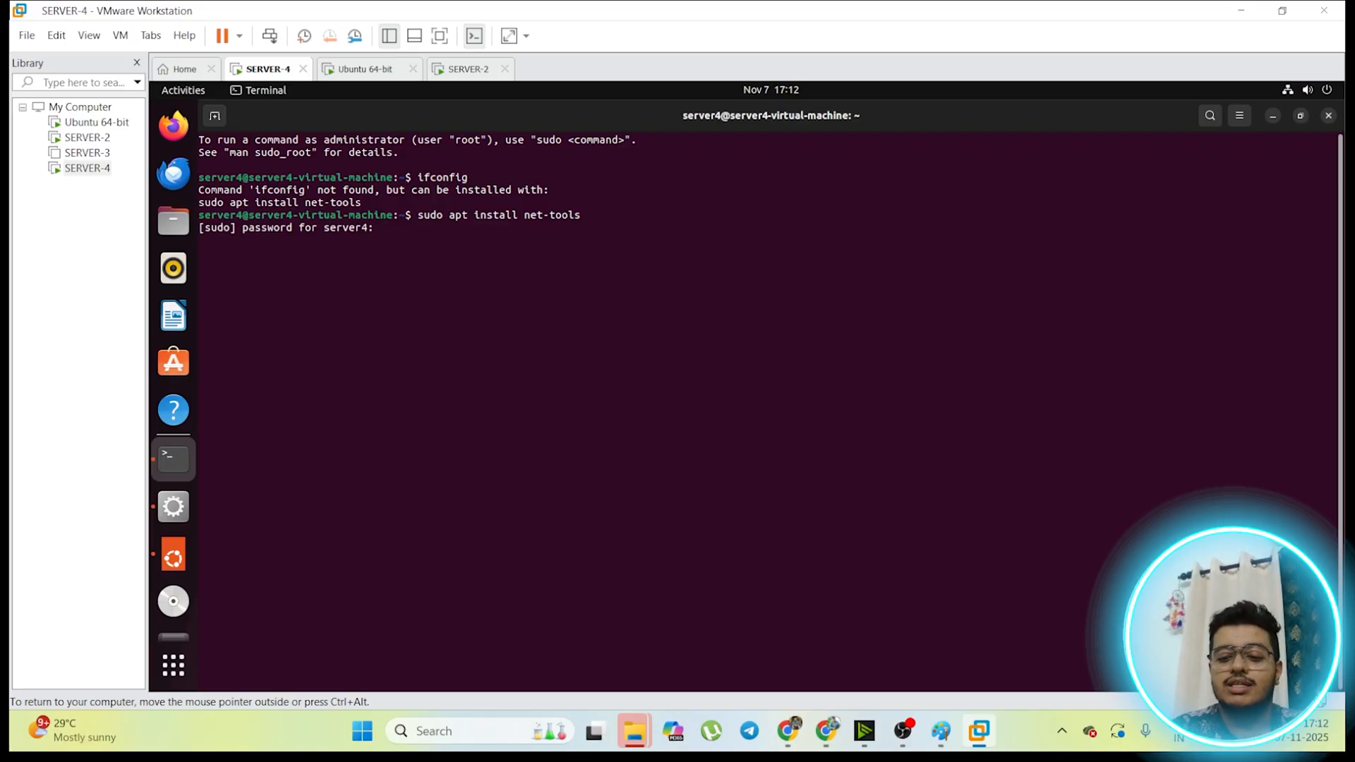
key(Return)
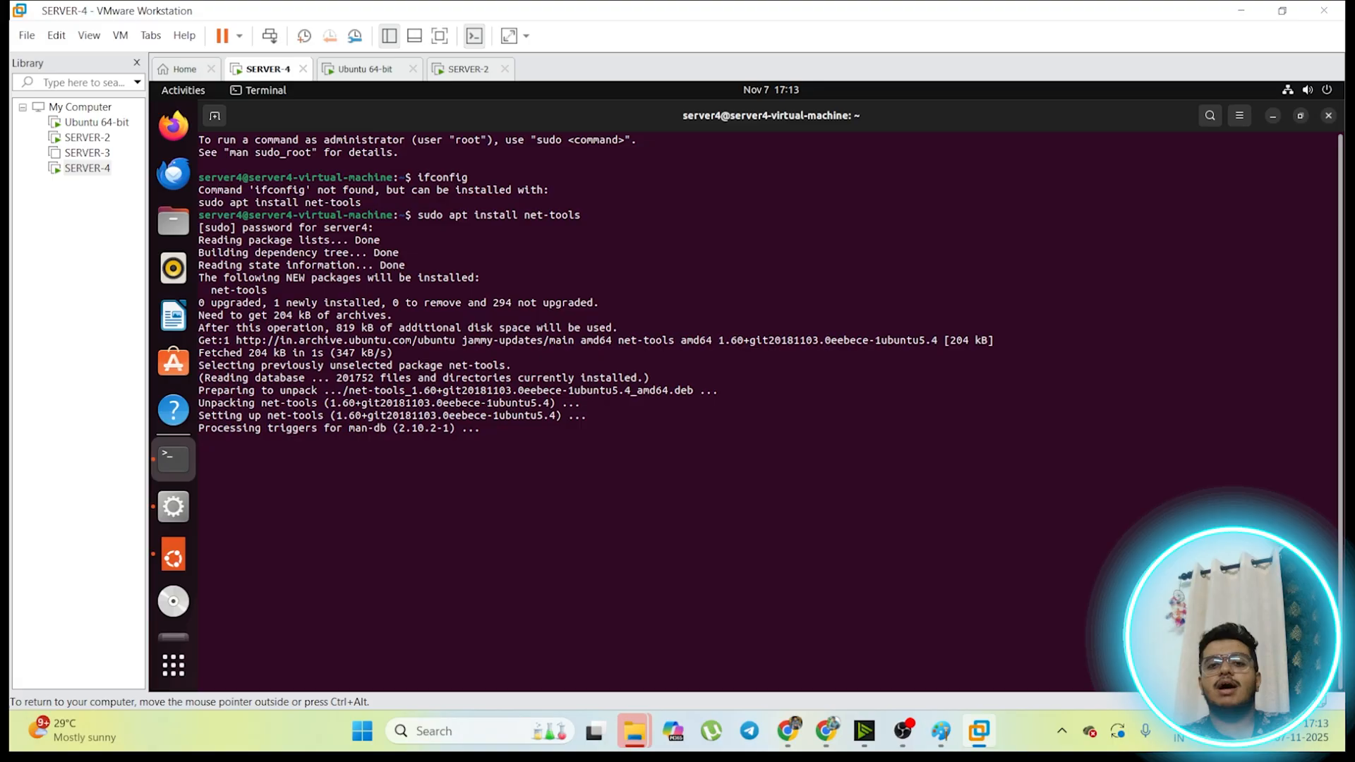
Step: Run ifconfig again on SERVER-4 and examine the IP address of its ens33 interface
text(if)
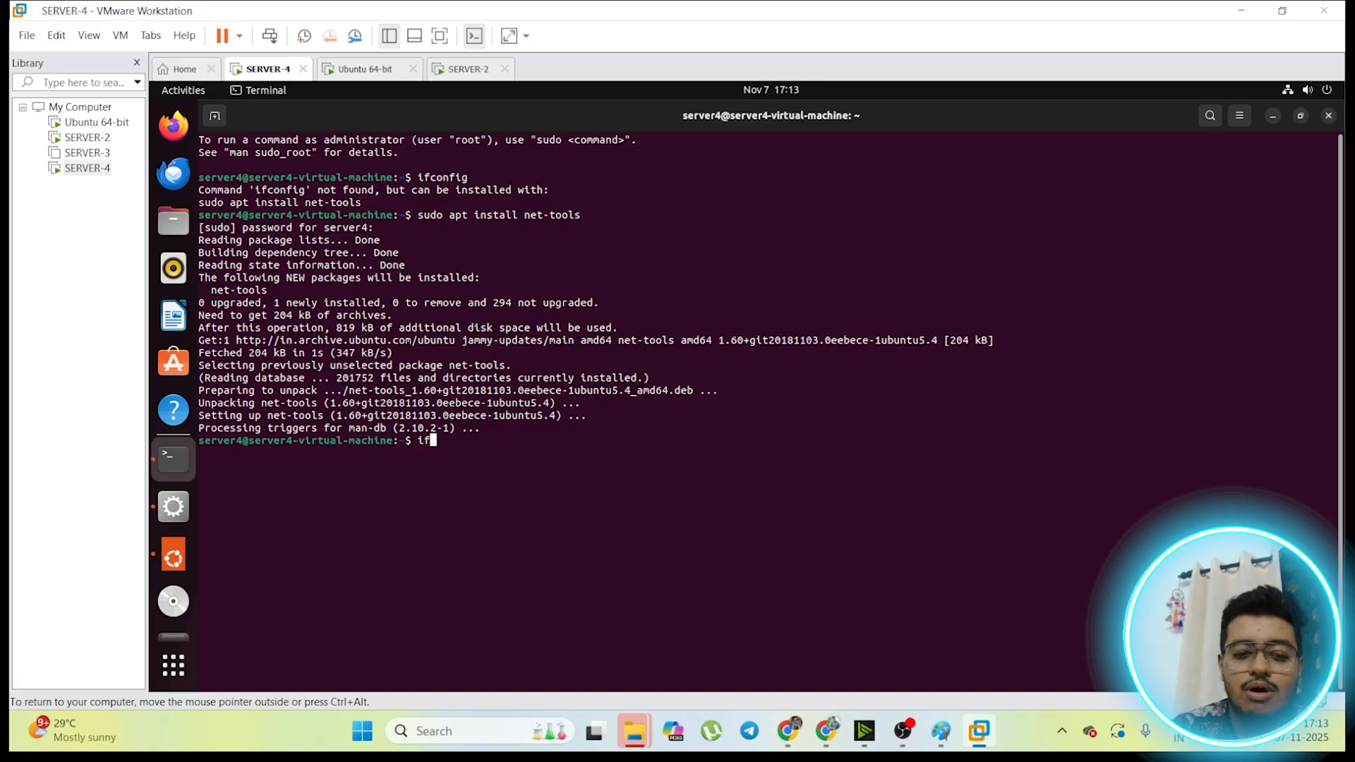
text(config)
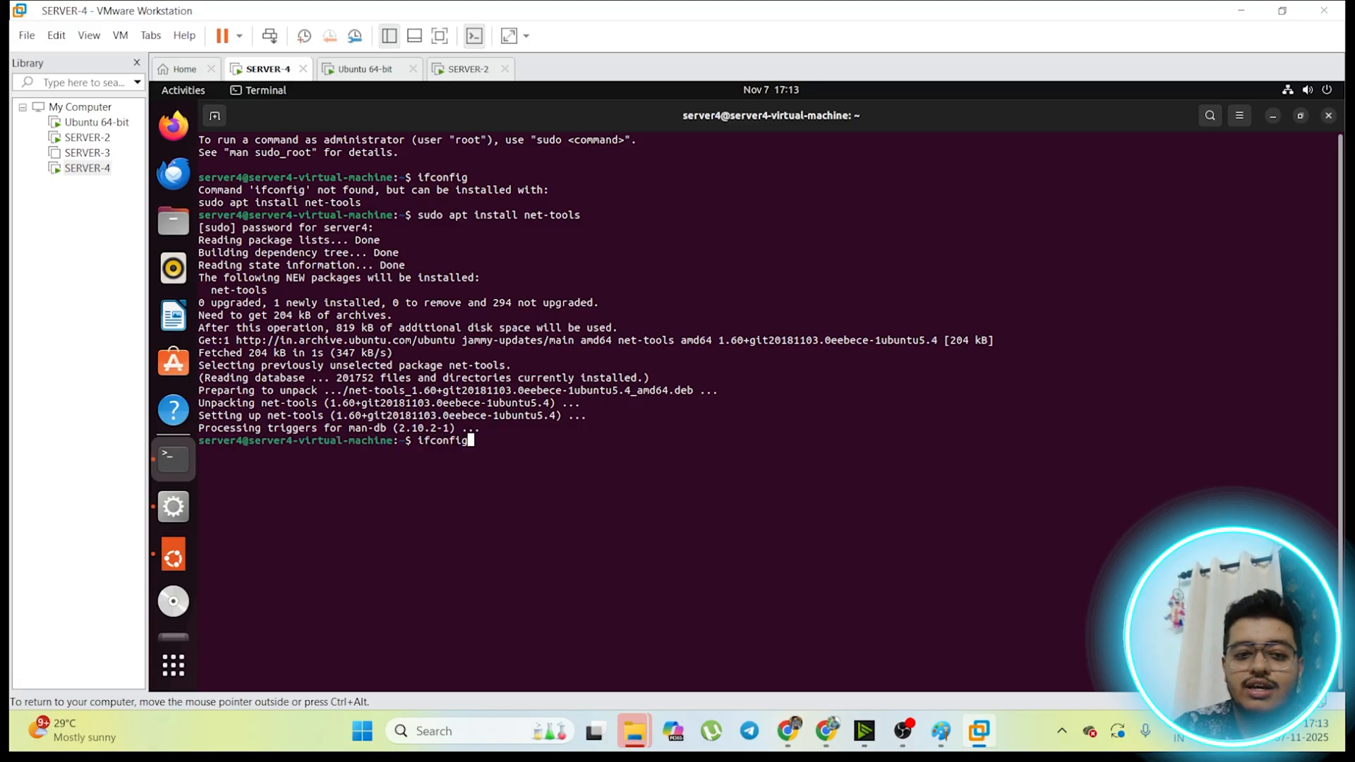
key(Return)
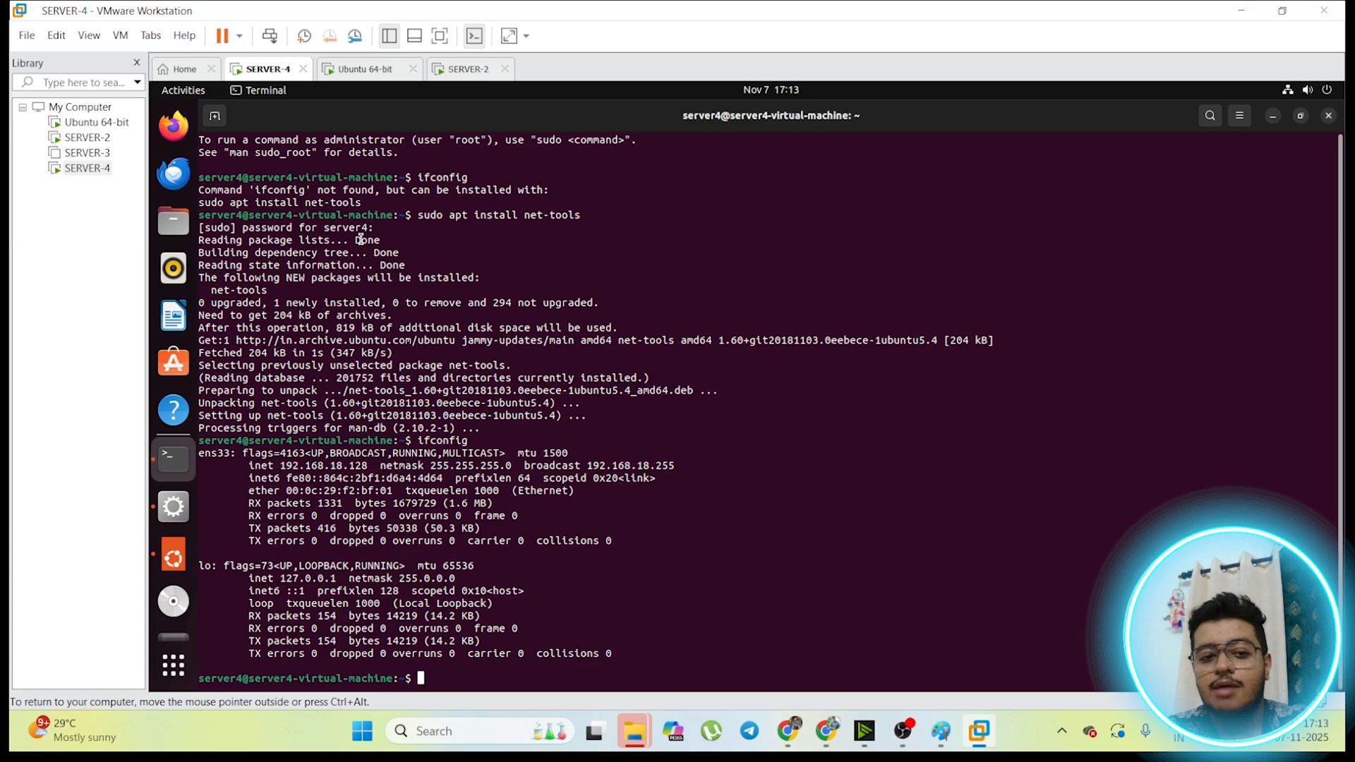
drag(284, 466, 372, 467)
click(581, 505)
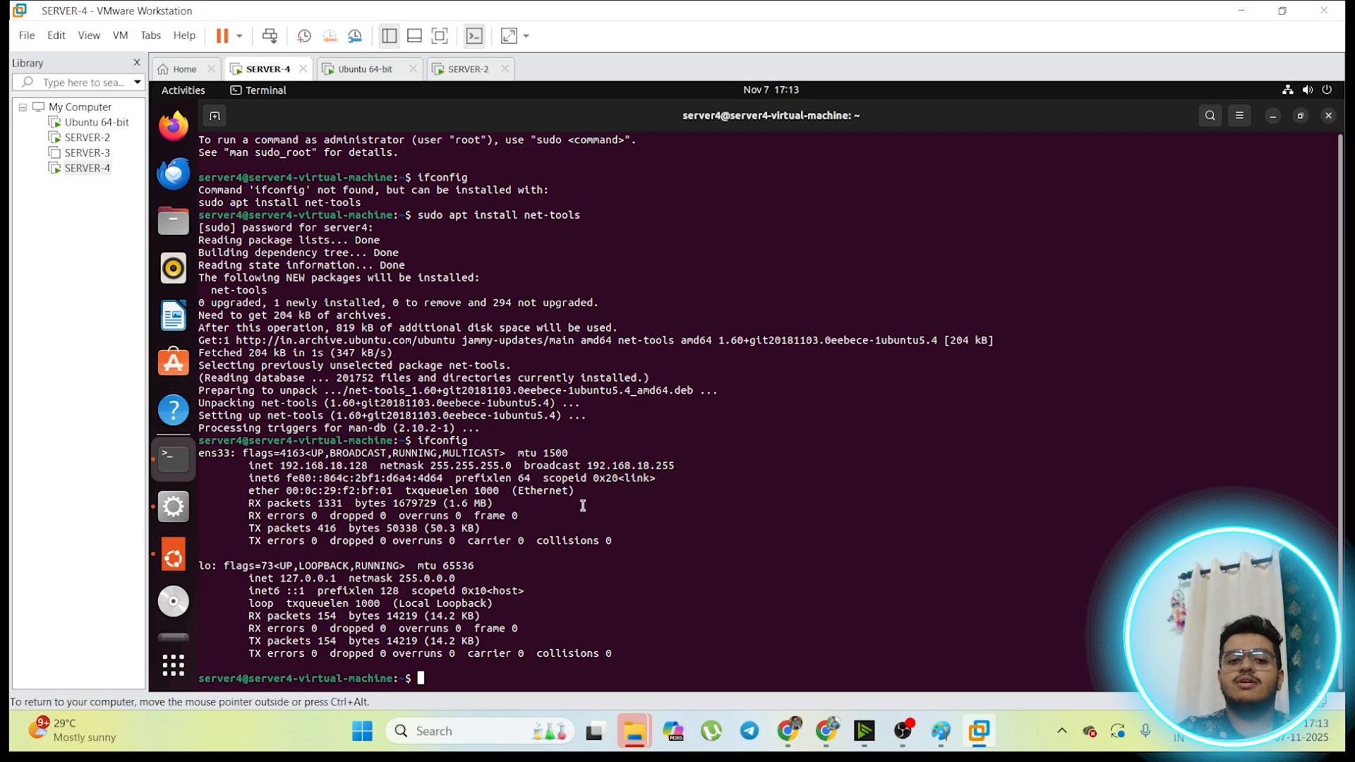